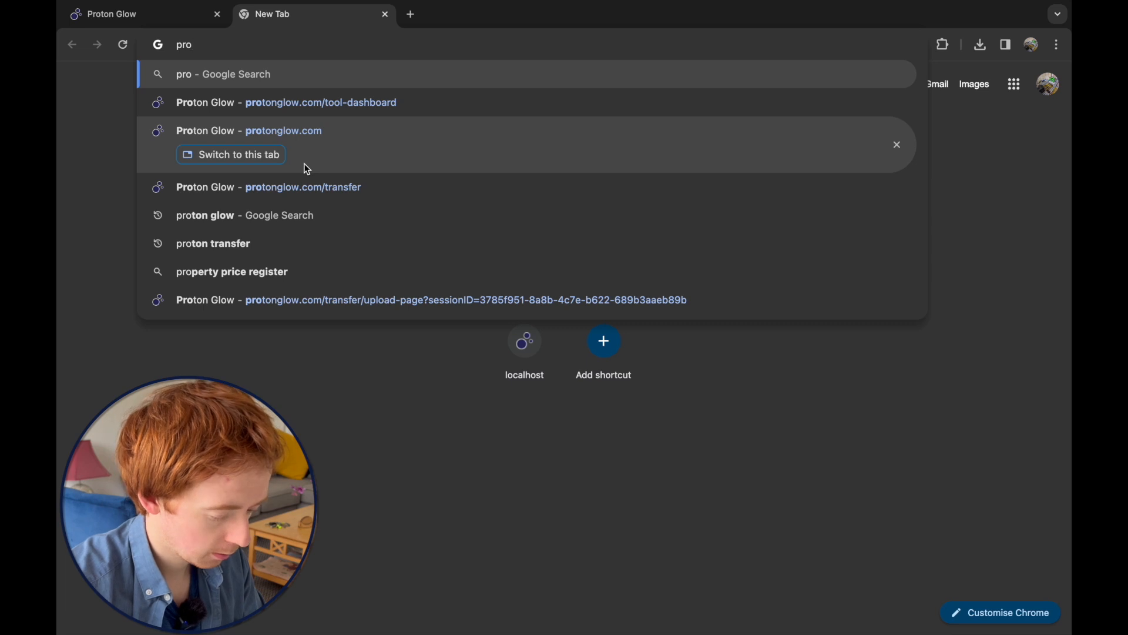
- Search the web for "proton glow" and open the Proton Glow website from the results
text(ton glow)
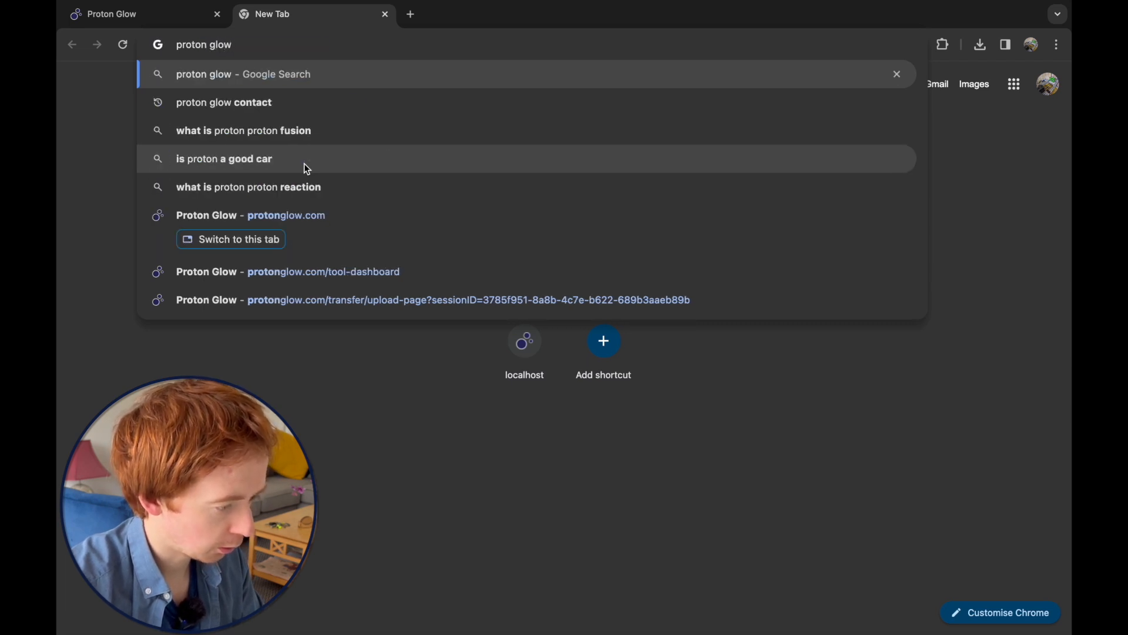
key(Return)
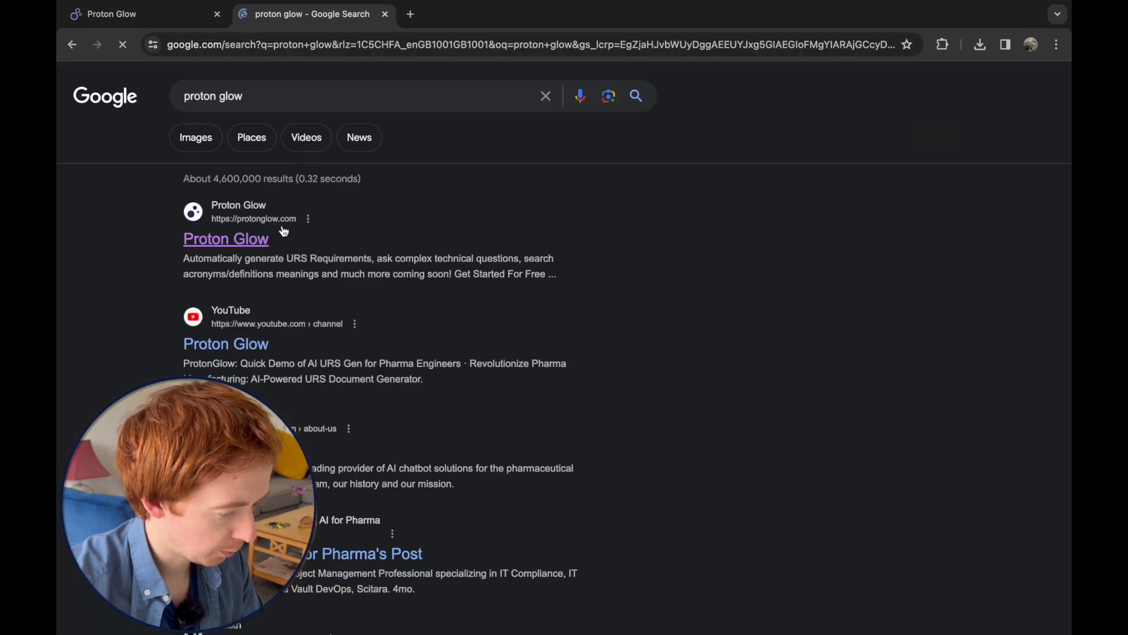
click(245, 241)
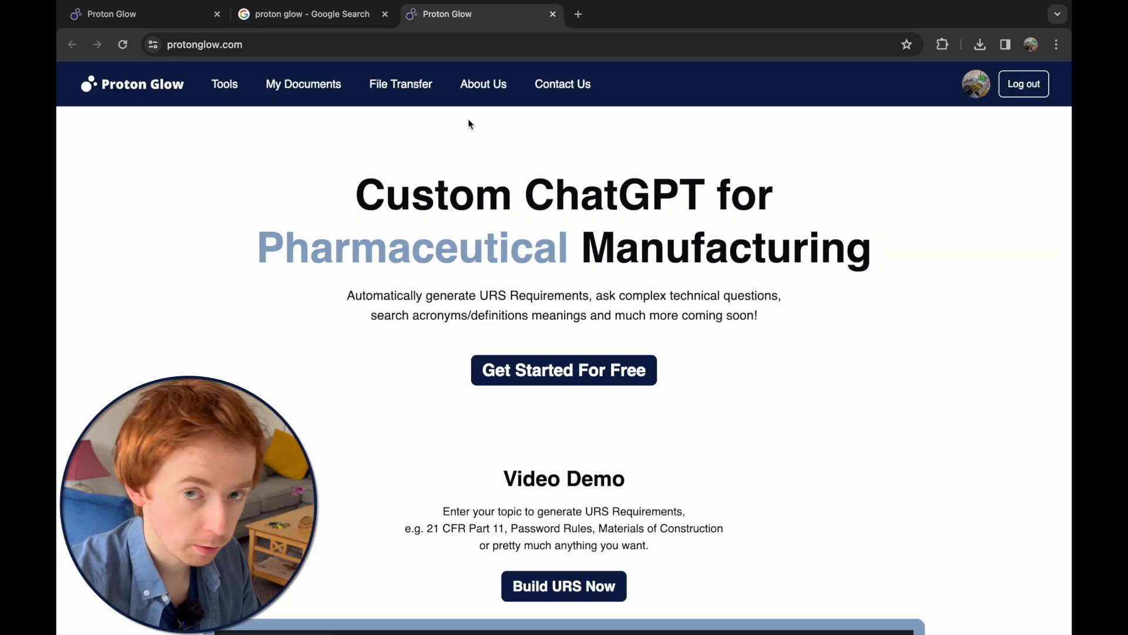
- Open the URS generator and build a URS for the system "Distributed Control System (DCS) for biopharma"
click(229, 88)
click(199, 184)
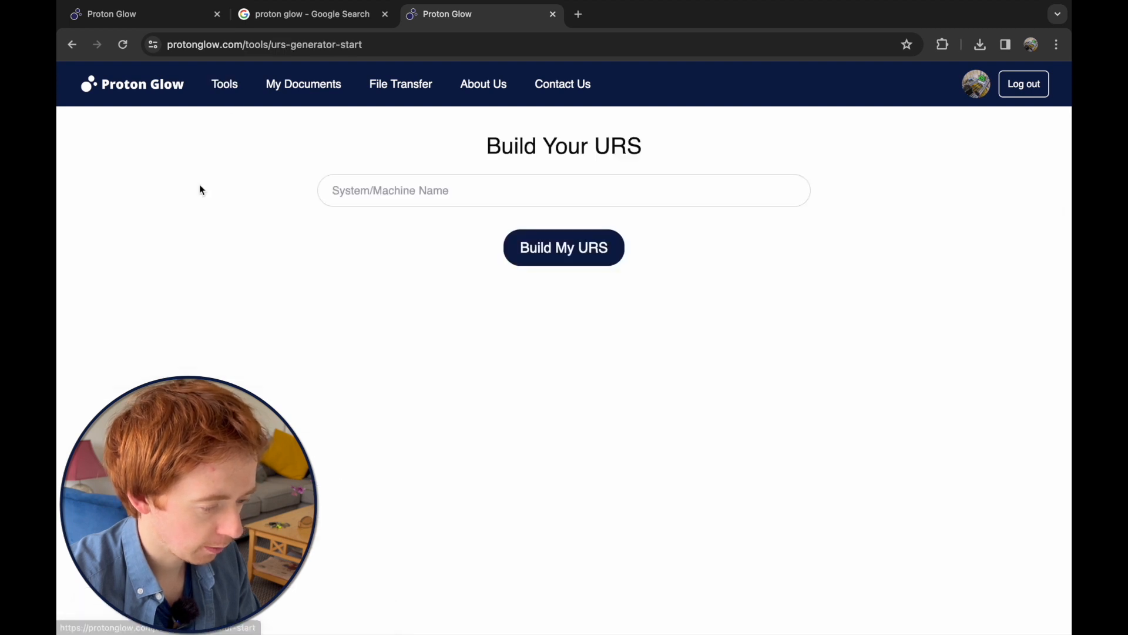
click(392, 191)
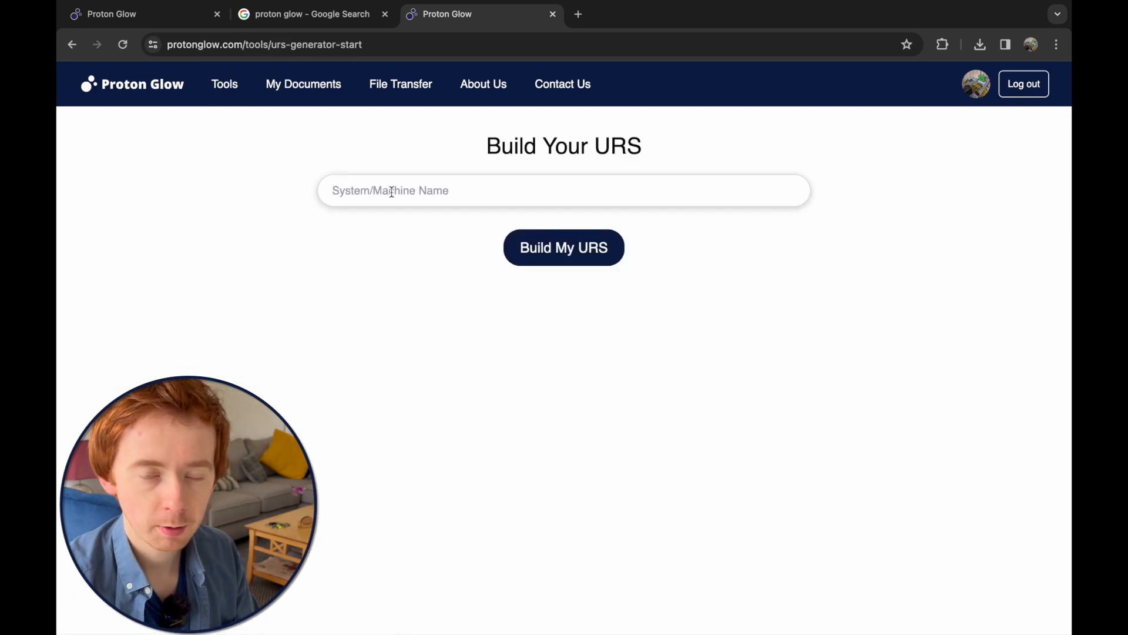
text(dis)
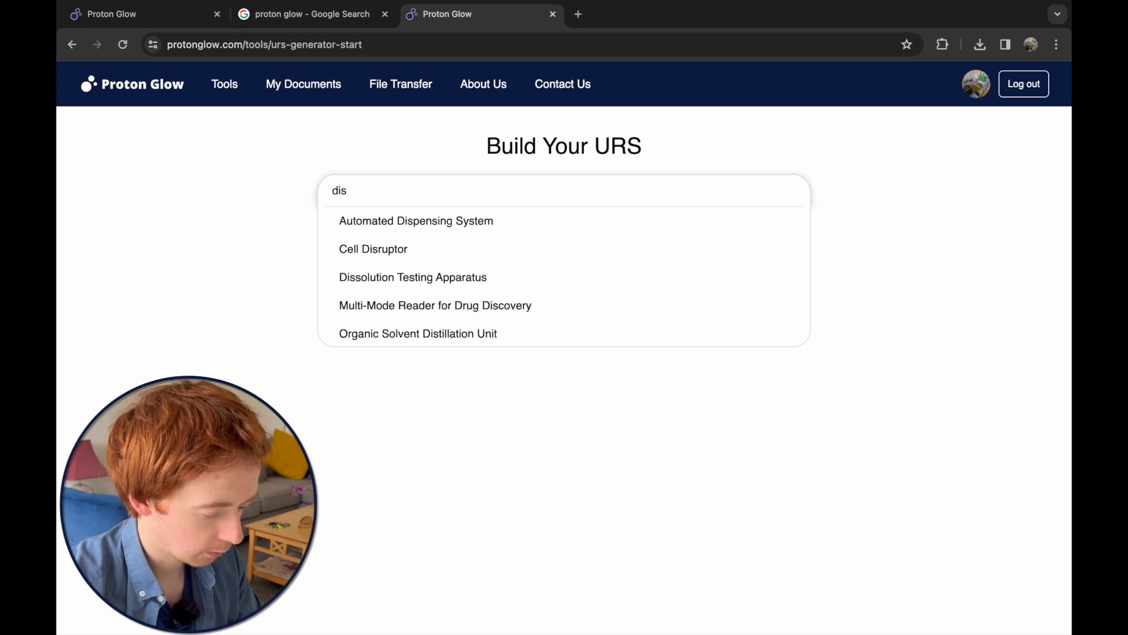
text(tr)
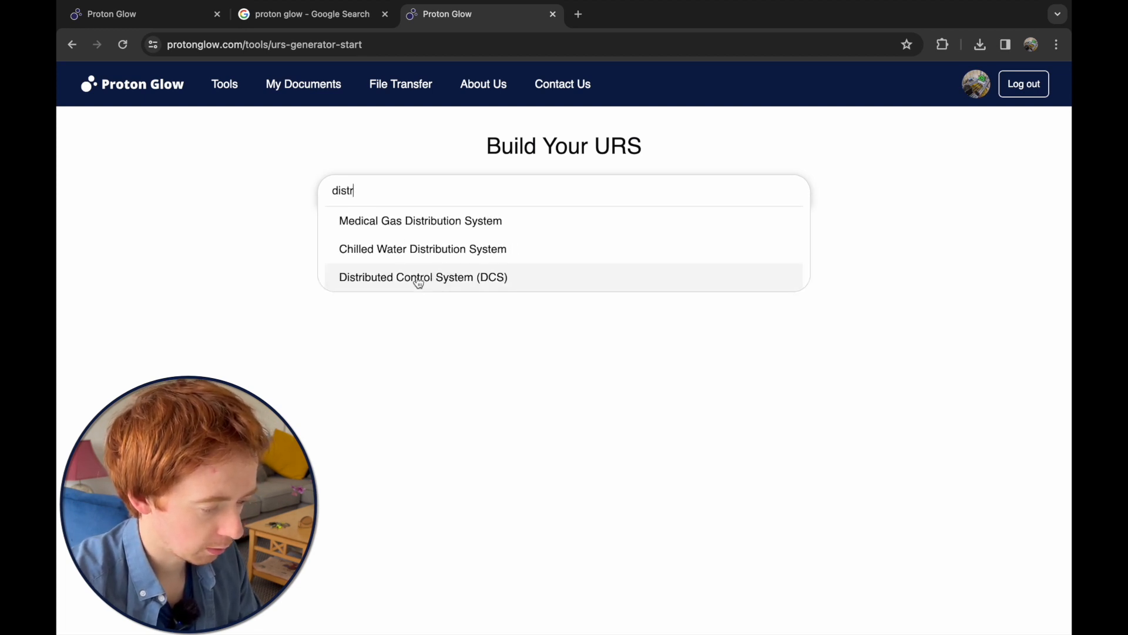
click(423, 277)
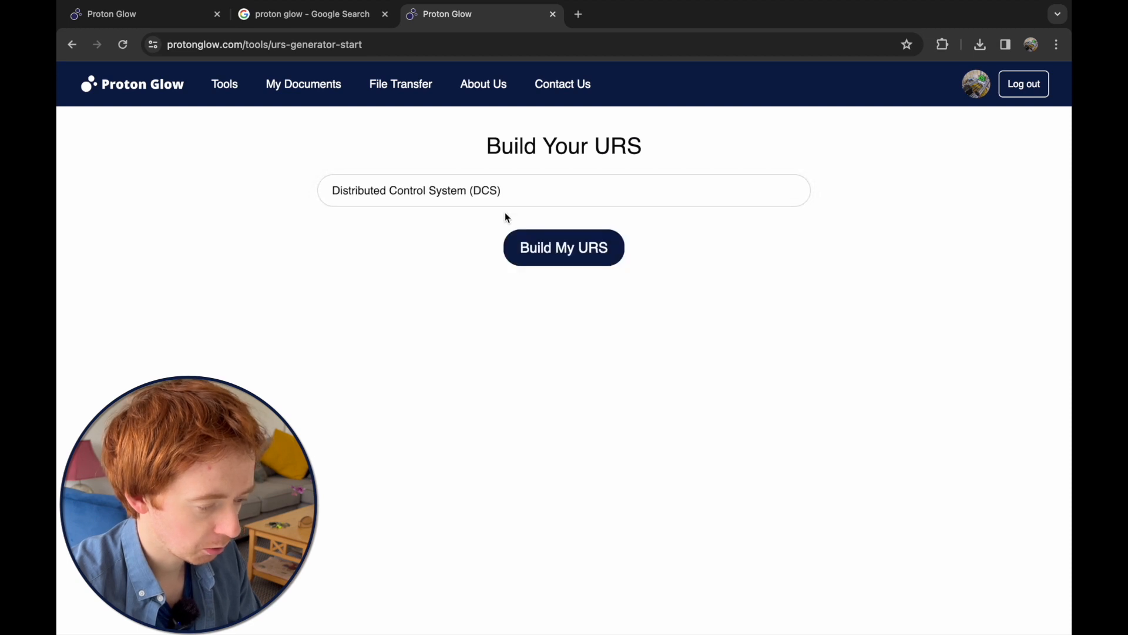
click(532, 188)
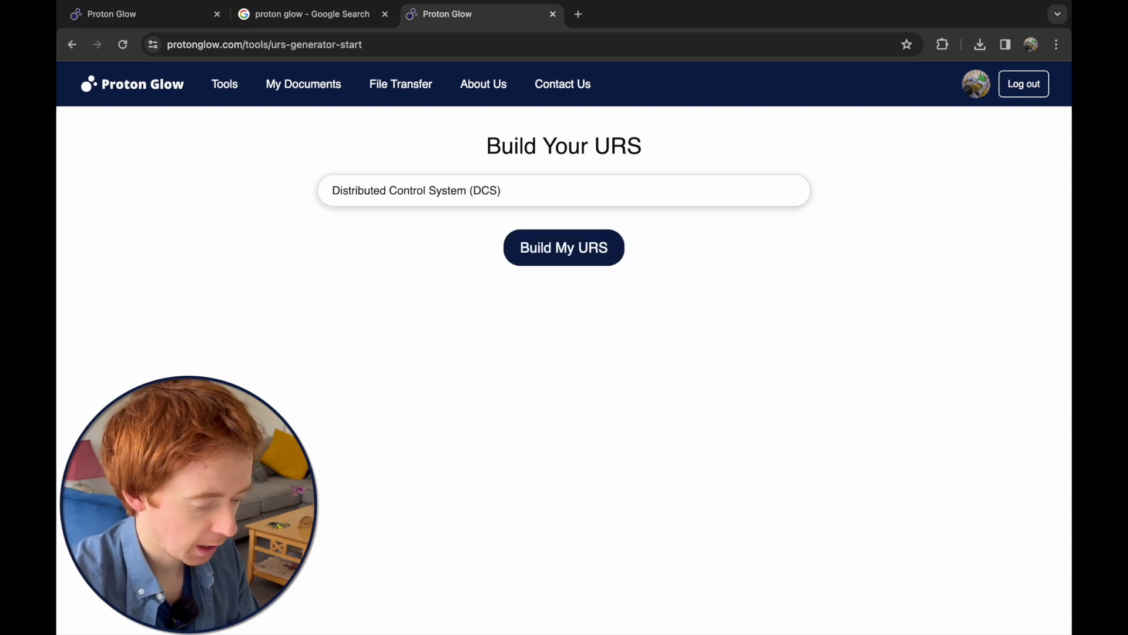
text(for )
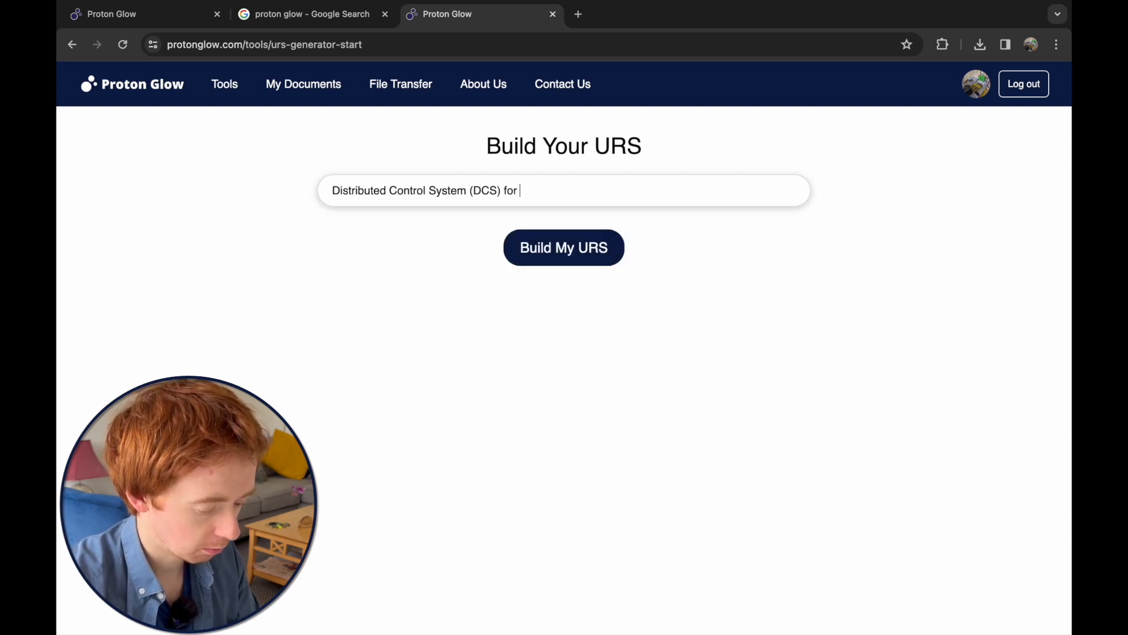
text(bioph)
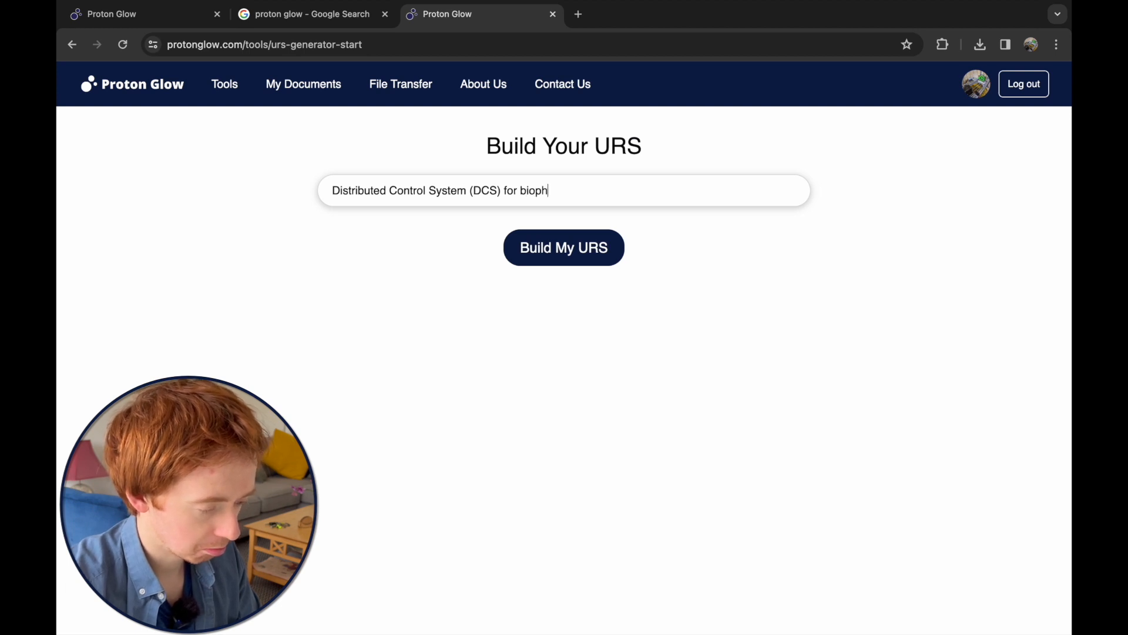
text(arma)
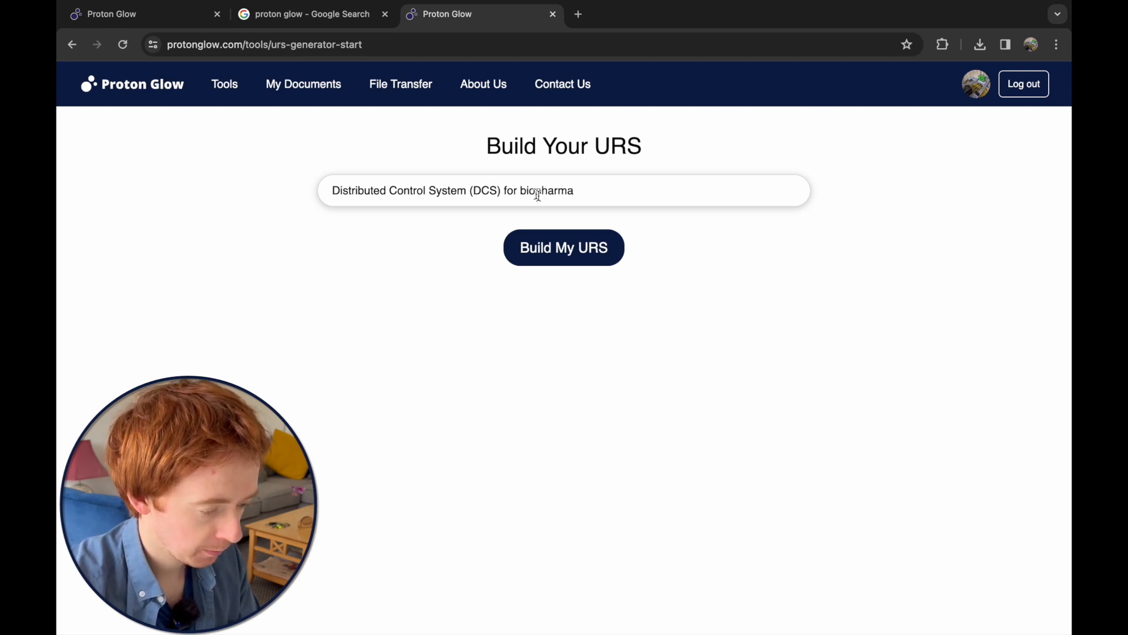
click(584, 250)
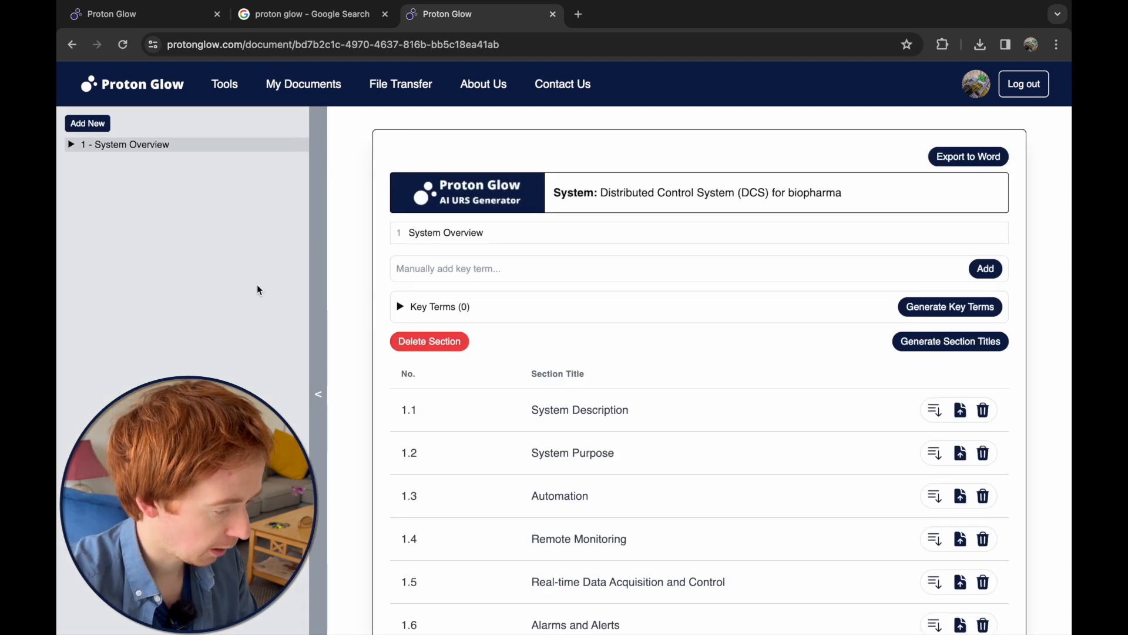
- Open subsection 1.6 Alarms and Alerts under System Overview and generate additional key terms for it
click(71, 144)
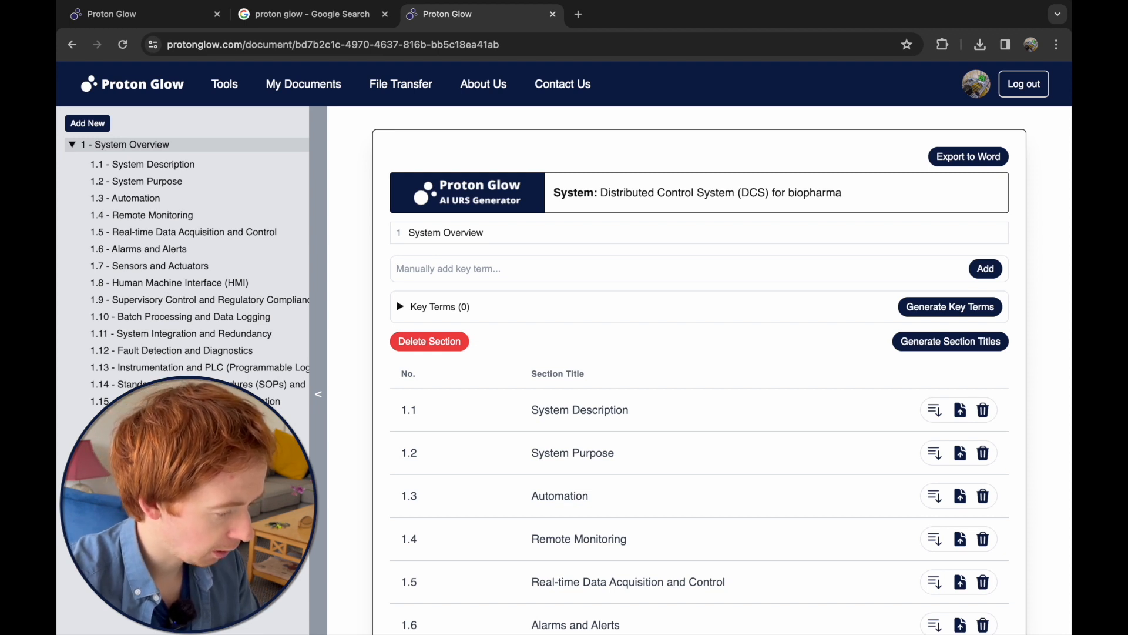
click(136, 253)
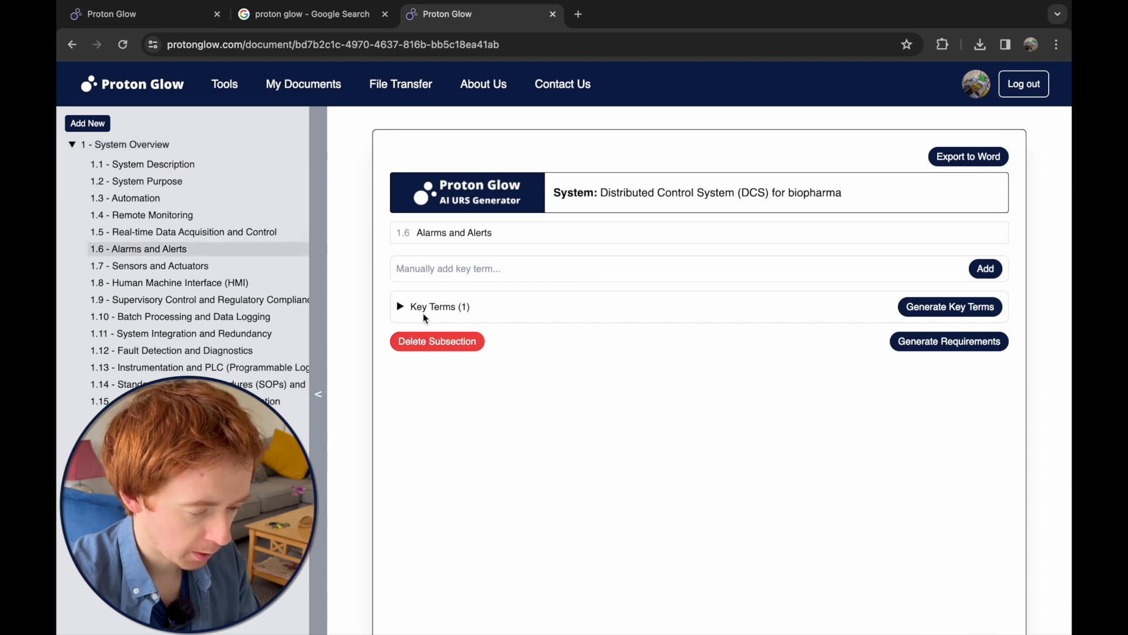
click(410, 306)
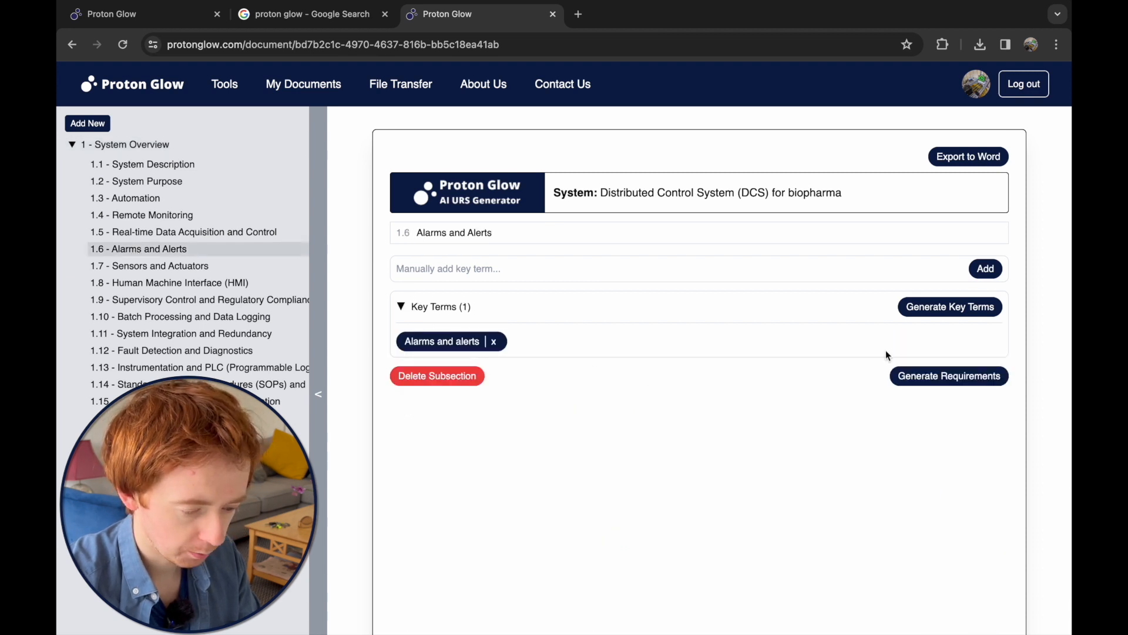
click(937, 312)
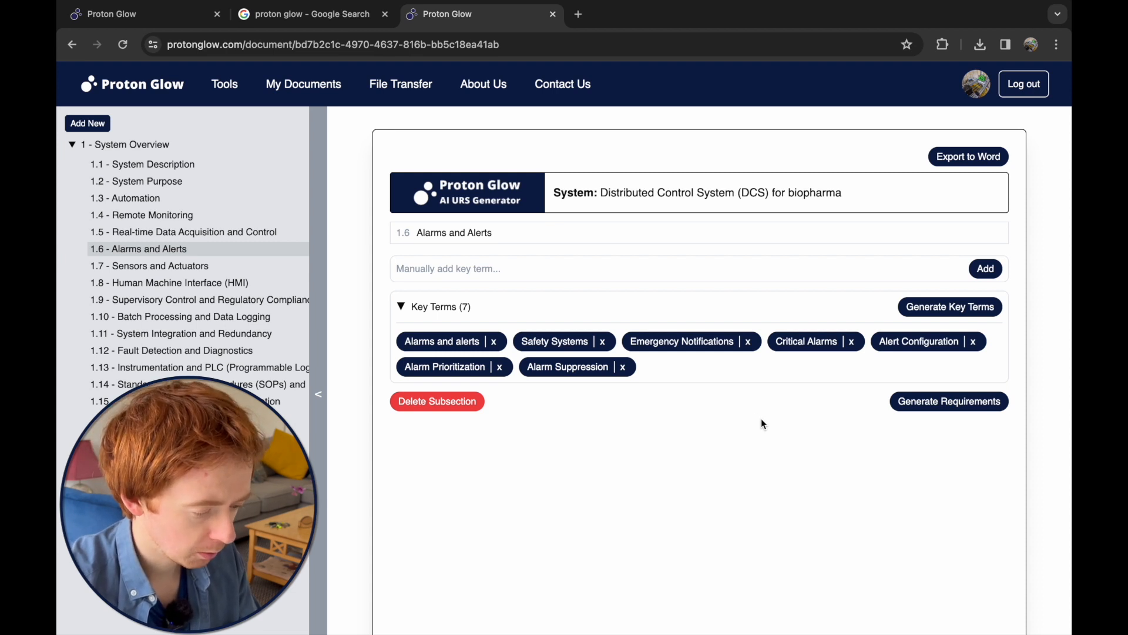
- Remove the key terms Emergency Notifications and Safety Systems, and generate requirements for the Alarms and Alerts subsection
click(749, 342)
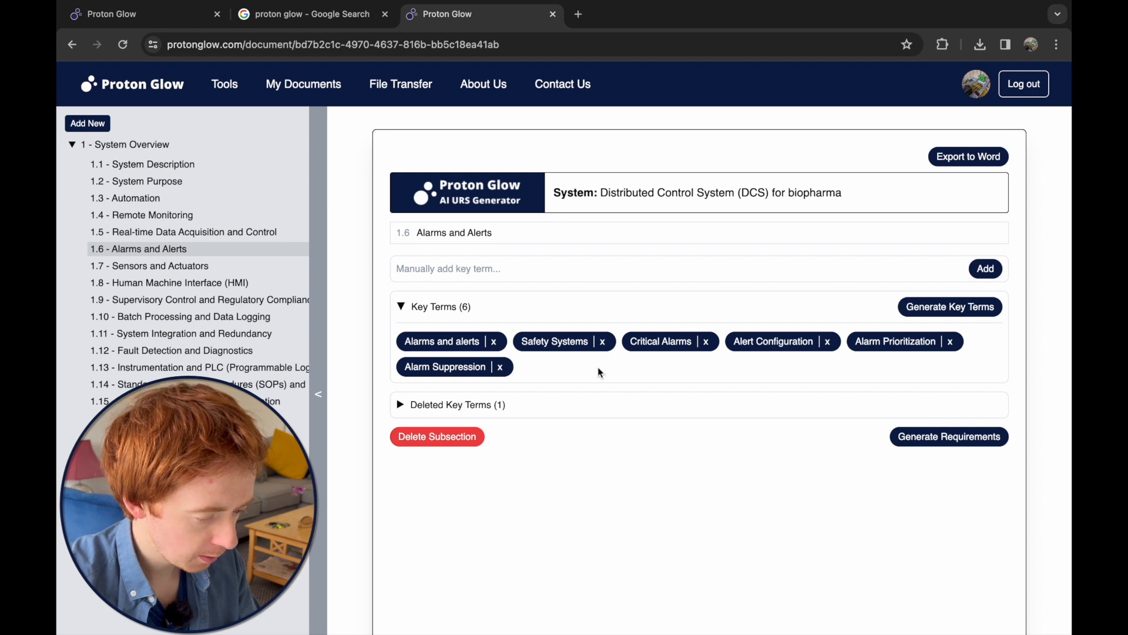
click(602, 342)
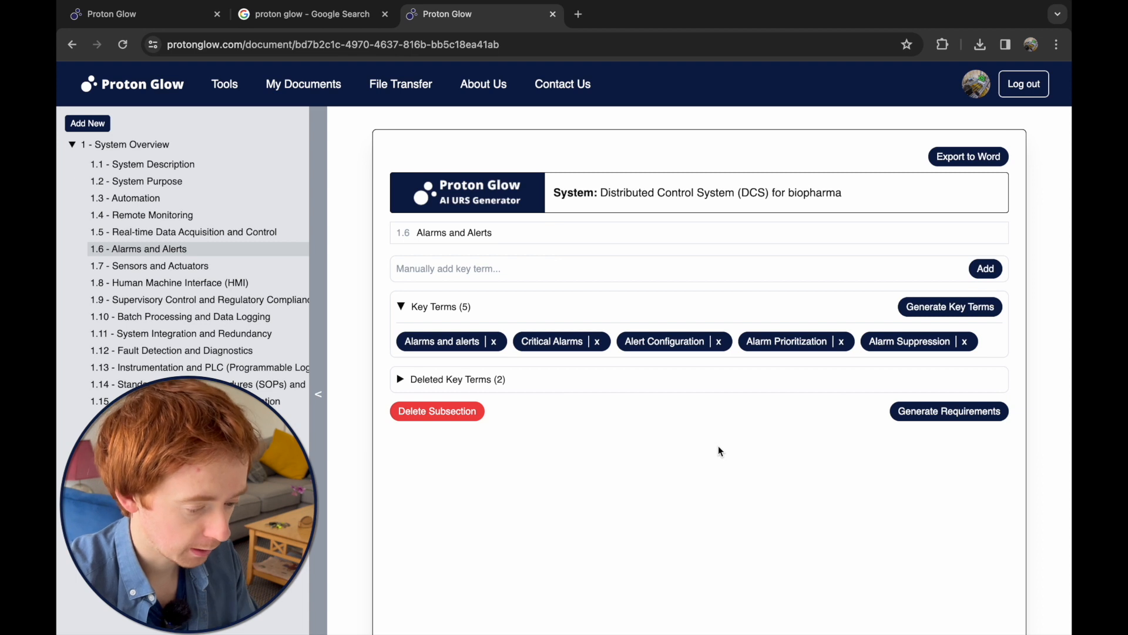
click(951, 416)
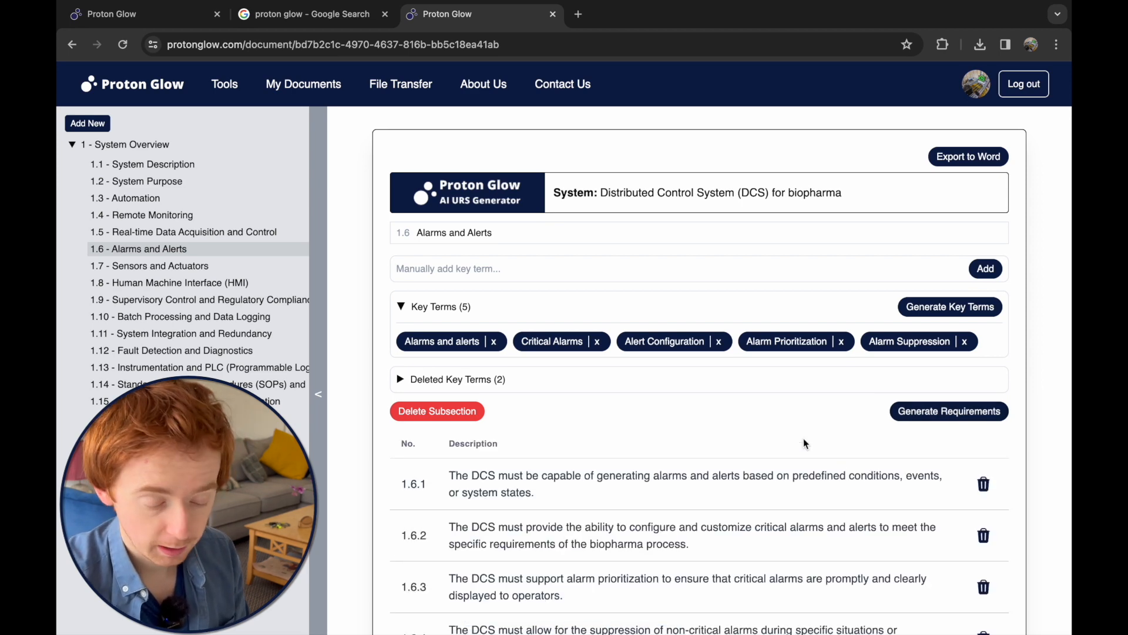
- Delete the Alarms and Alerts requirements on non-critical alarm suppression, alarm prioritization, and configuring critical alarms
scroll(803, 438, down, 3)
scroll(803, 438, down, 1)
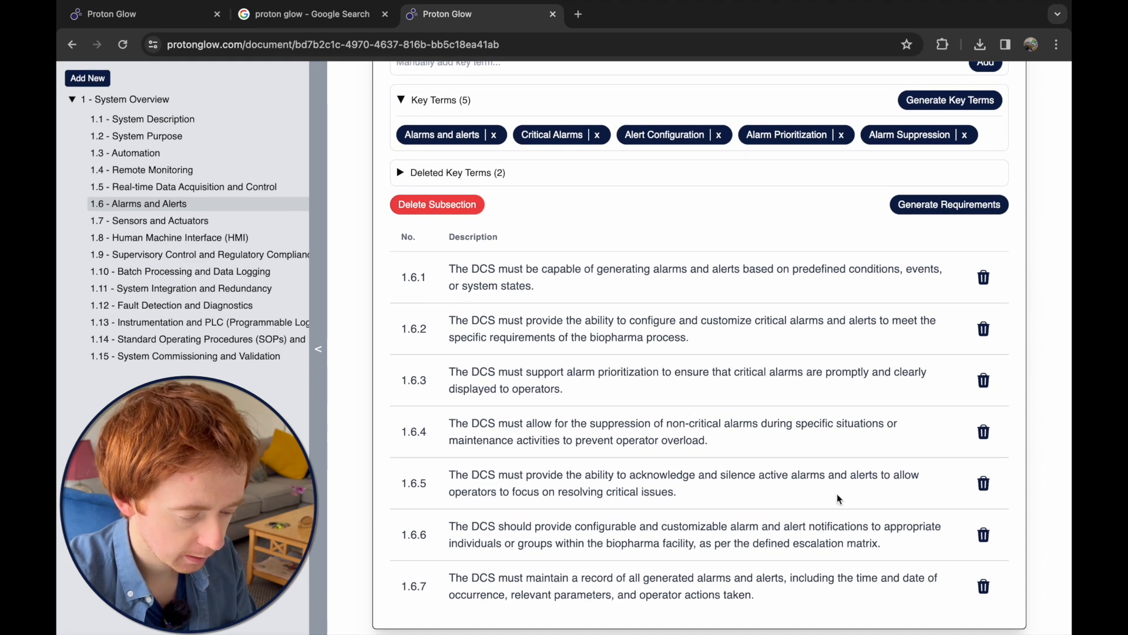
click(985, 435)
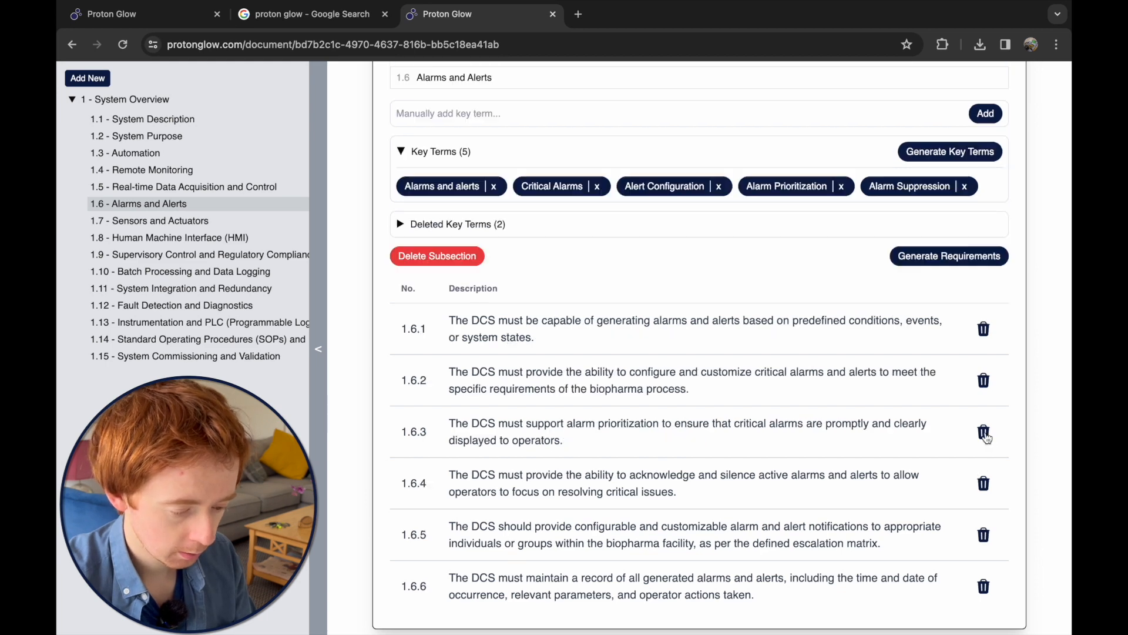
click(985, 435)
click(985, 435)
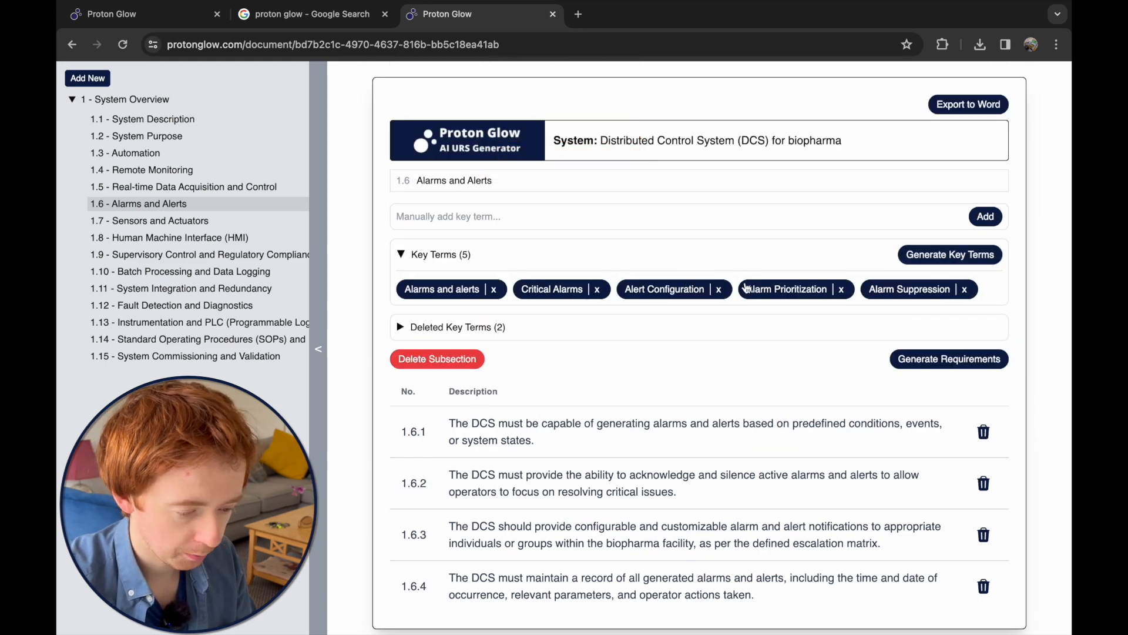
- Generate a further batch of requirements for Alarms and Alerts from the existing key terms and review the list
click(543, 215)
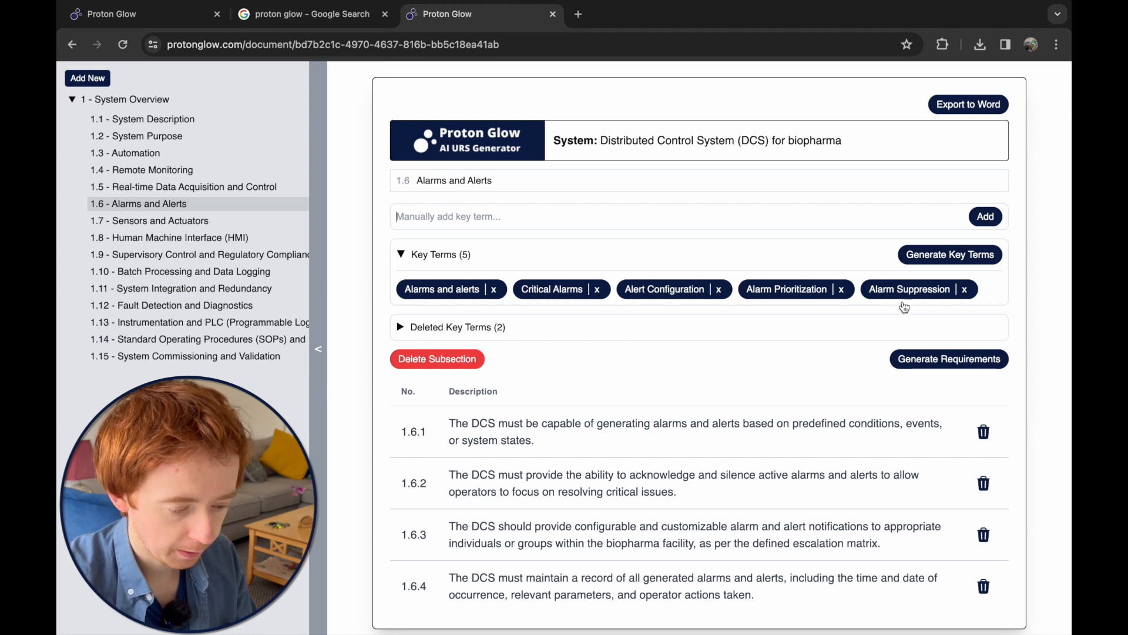
click(949, 366)
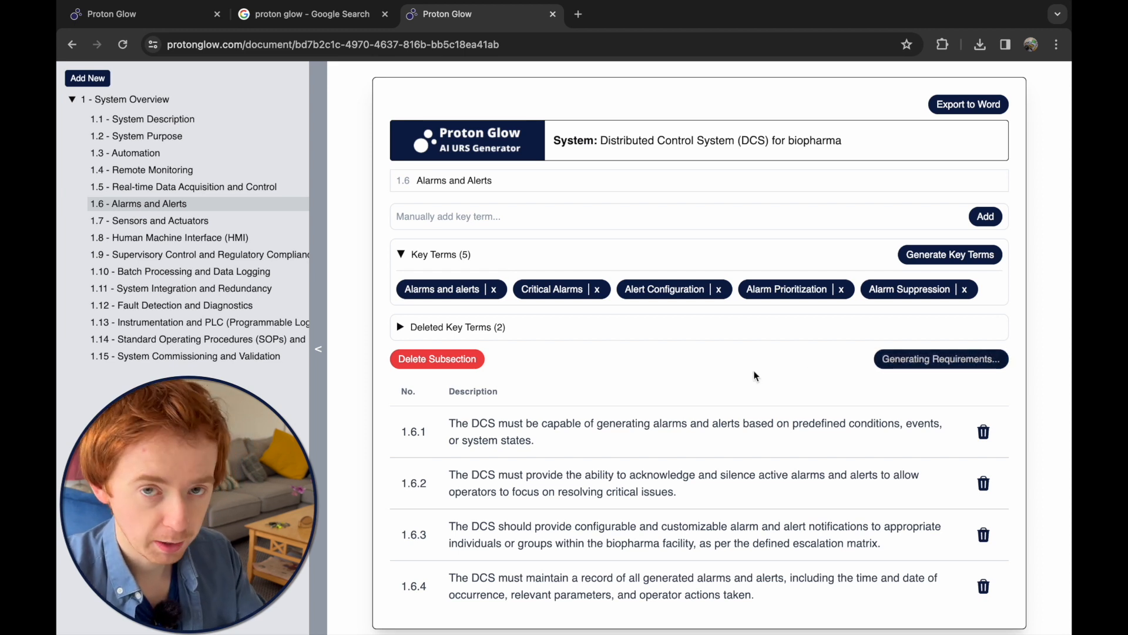
scroll(755, 372, down, 7)
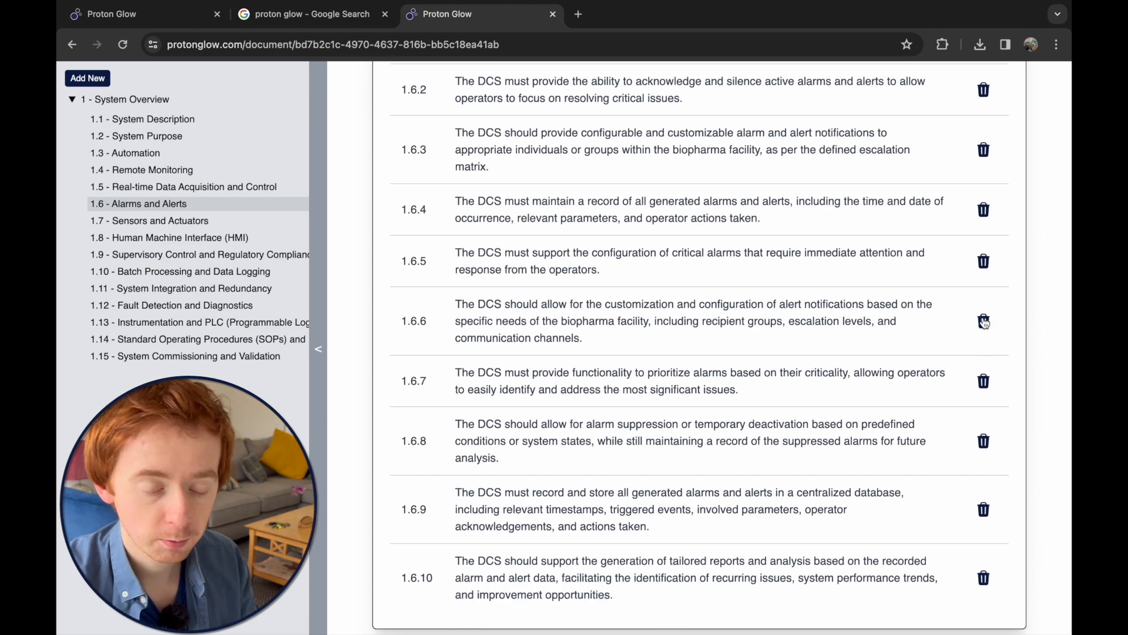
scroll(841, 322, up, 7)
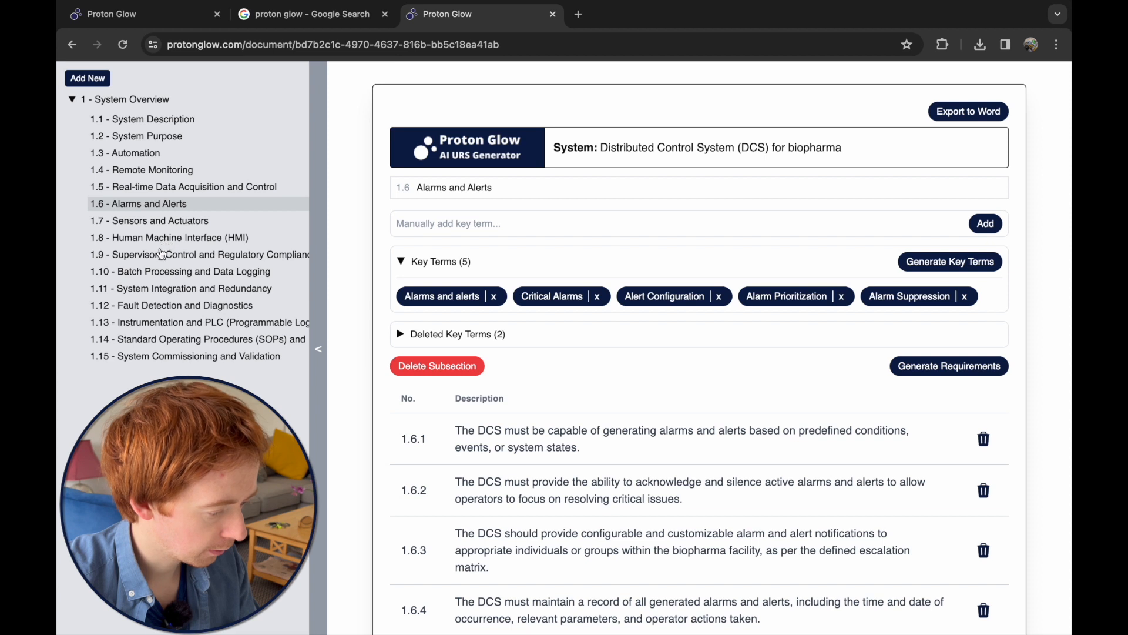
- Generate key terms for subsection 1.10 Batch Processing and Data Logging and remove the term Equipment Scheduling
click(164, 273)
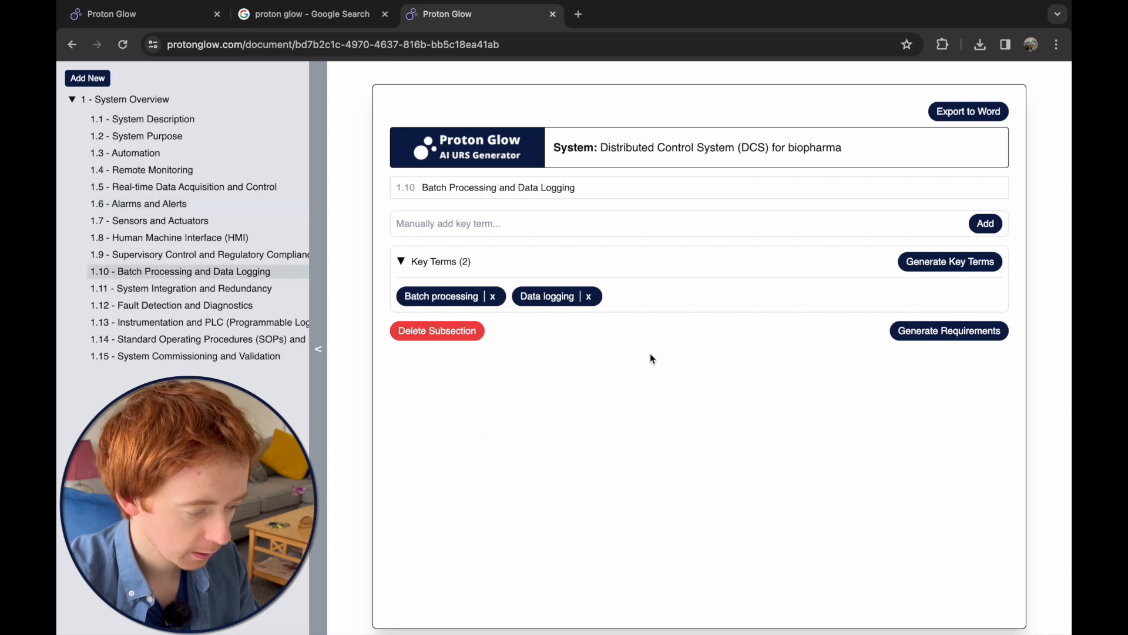
click(920, 266)
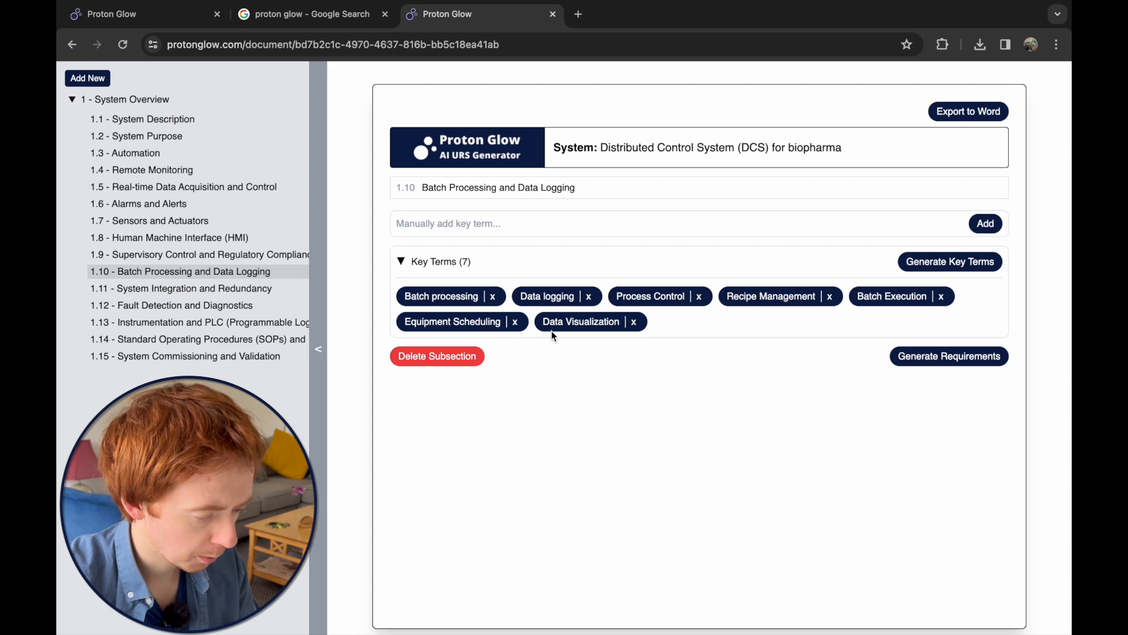
click(515, 321)
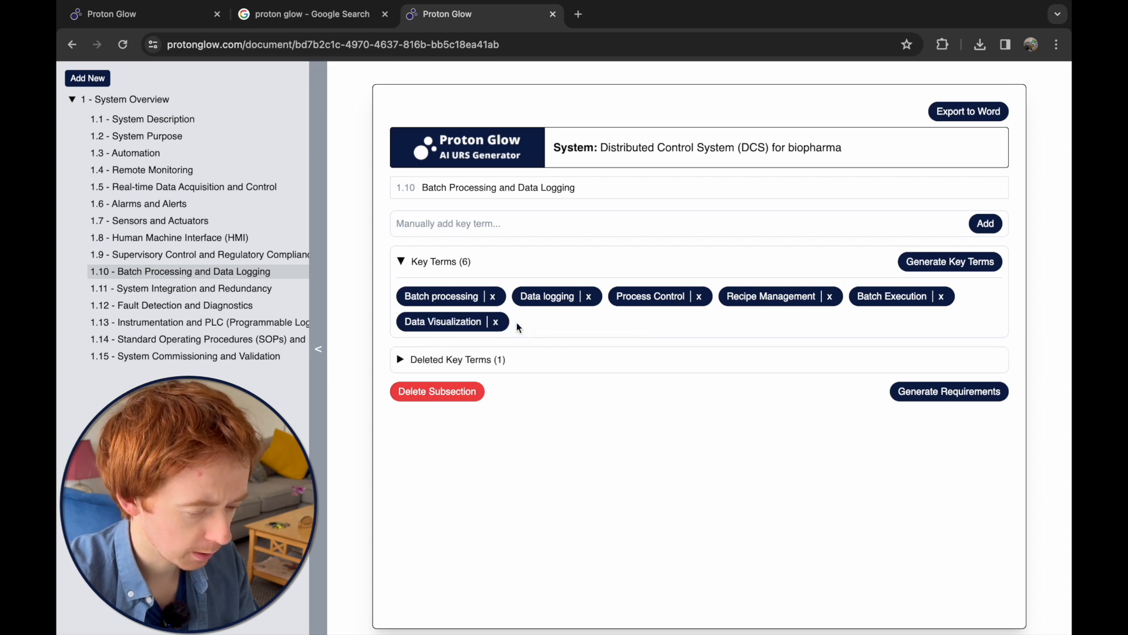
- Generate requirements for Batch Processing and Data Logging and delete the ones on data visualization and batch execution
click(940, 402)
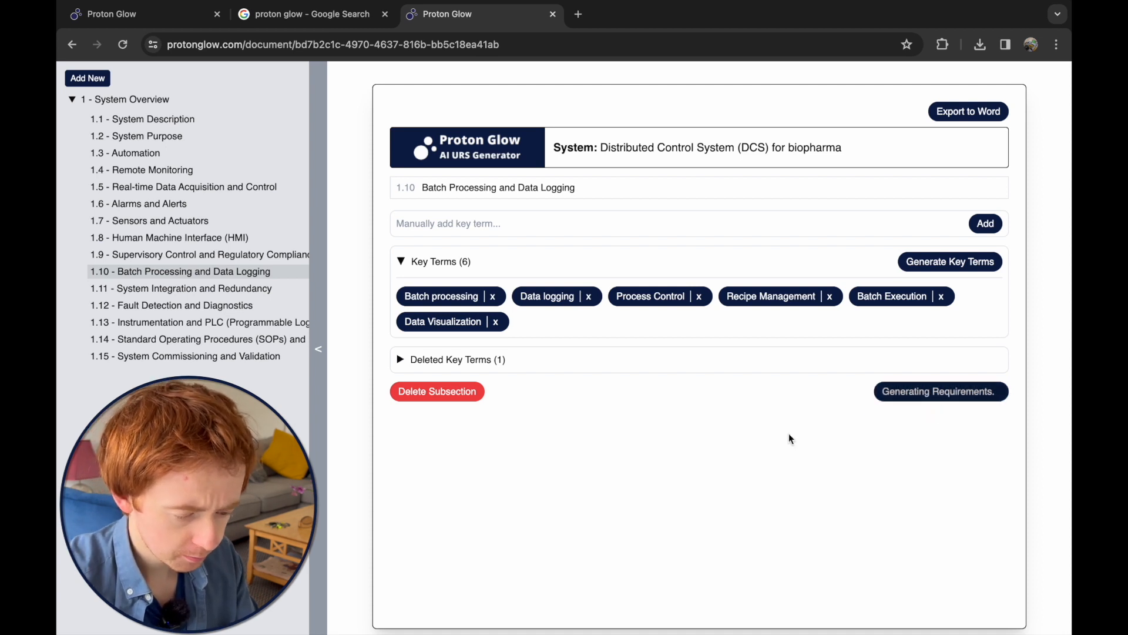
scroll(788, 432, down, 3)
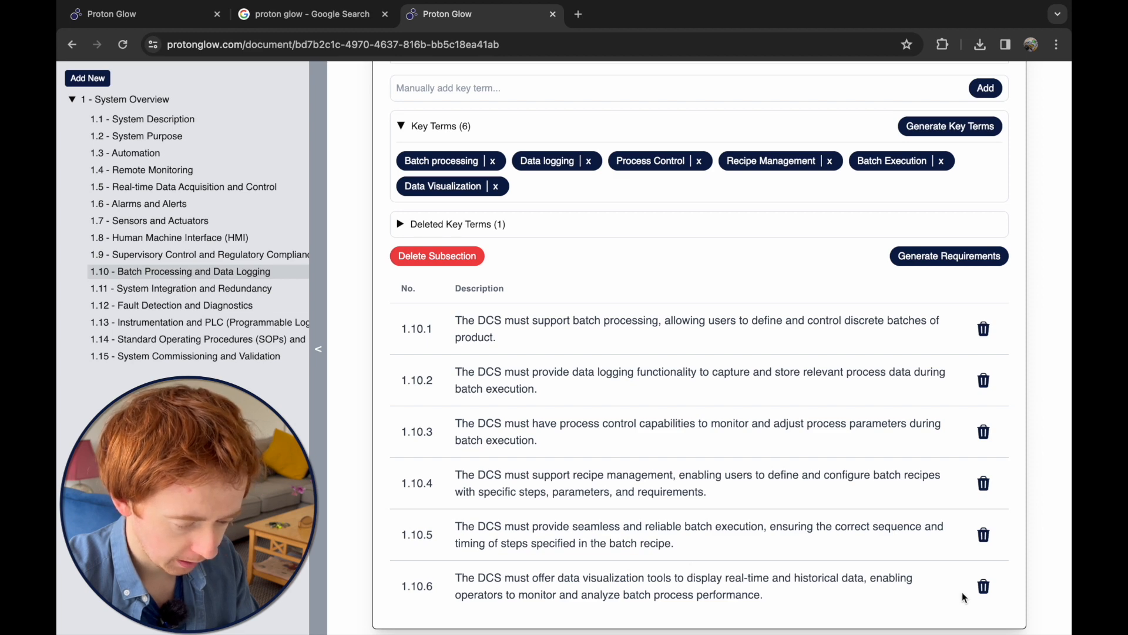
click(982, 586)
click(983, 586)
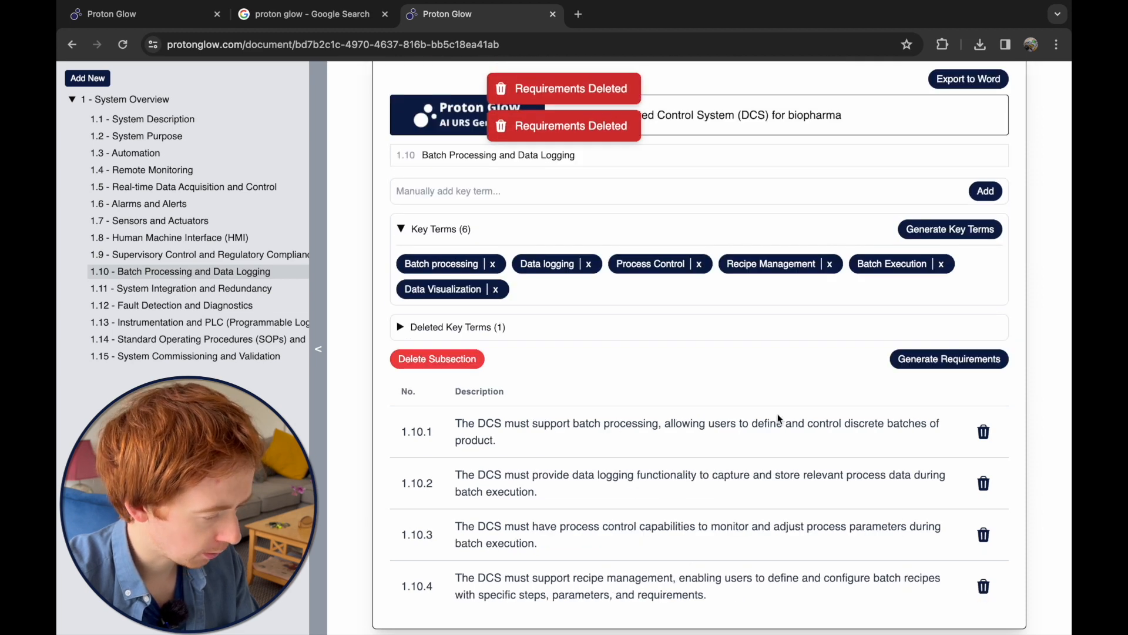
- Export the URS document to Word
scroll(794, 353, up, 3)
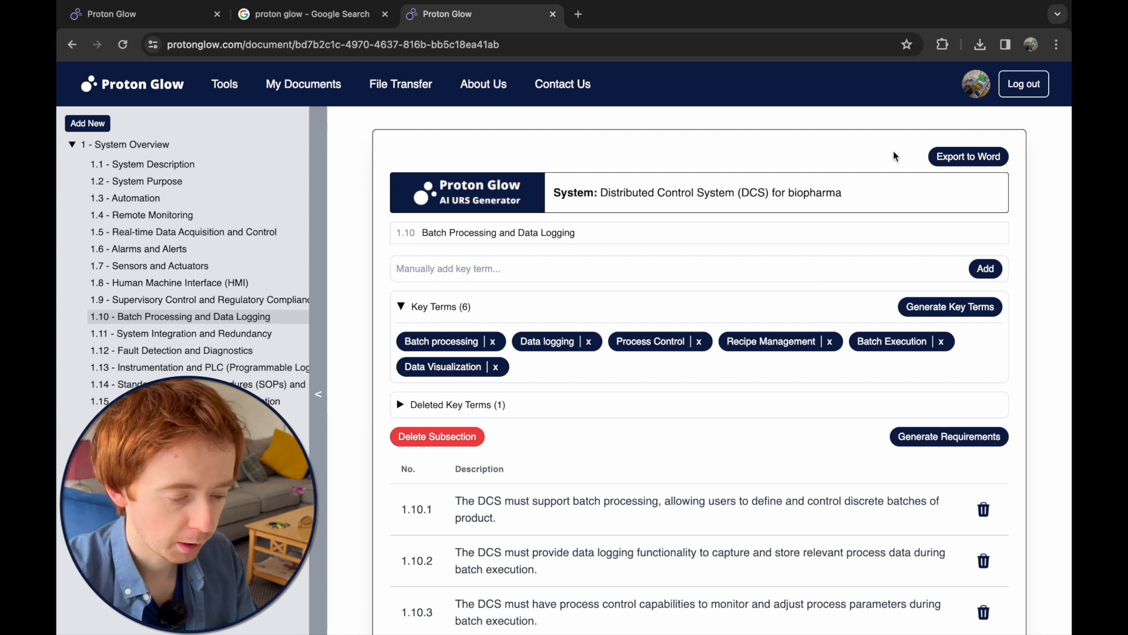
click(964, 163)
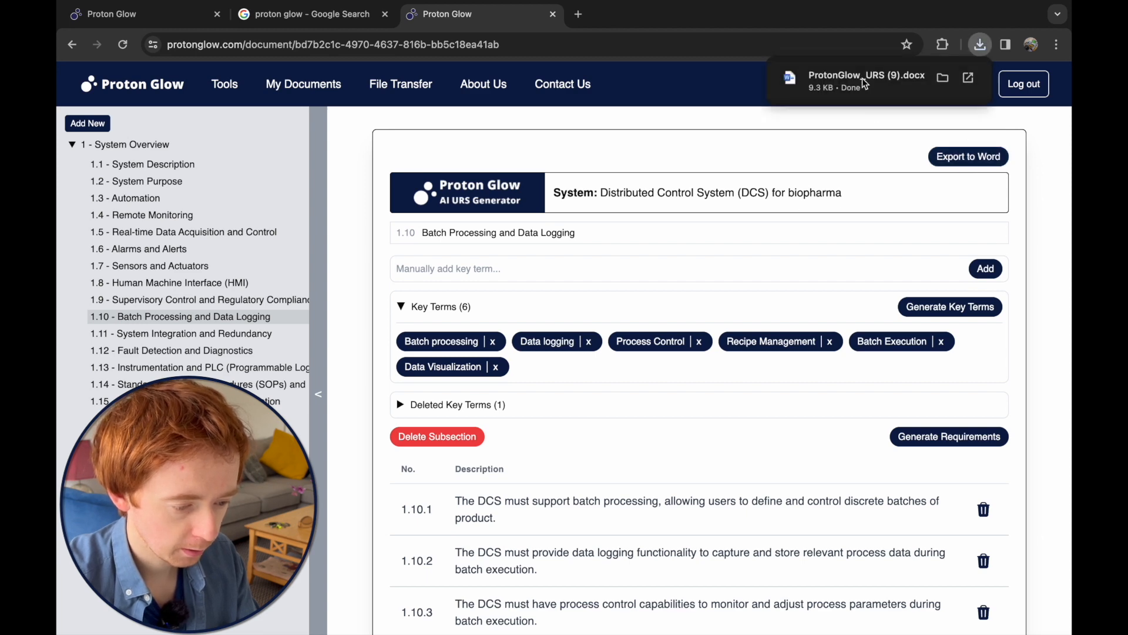
- Open the exported ProtonGlow_URS (9).docx in Word, examine its requirement tables up to subsection 1.10, and return to the URS generator in Chrome
click(859, 75)
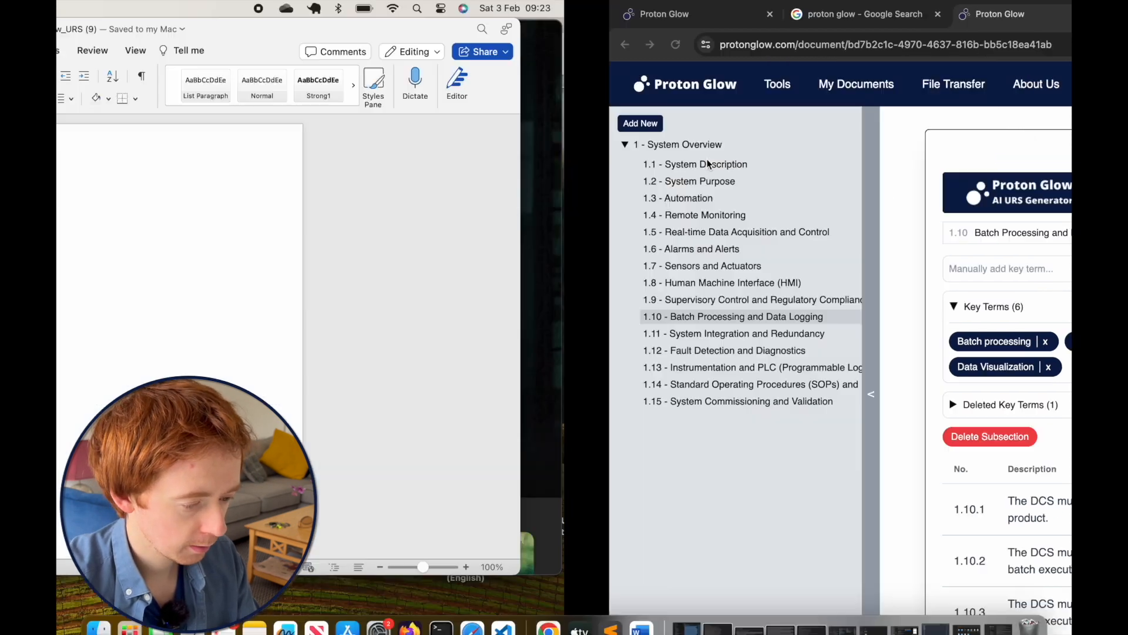
scroll(673, 276, down, 20)
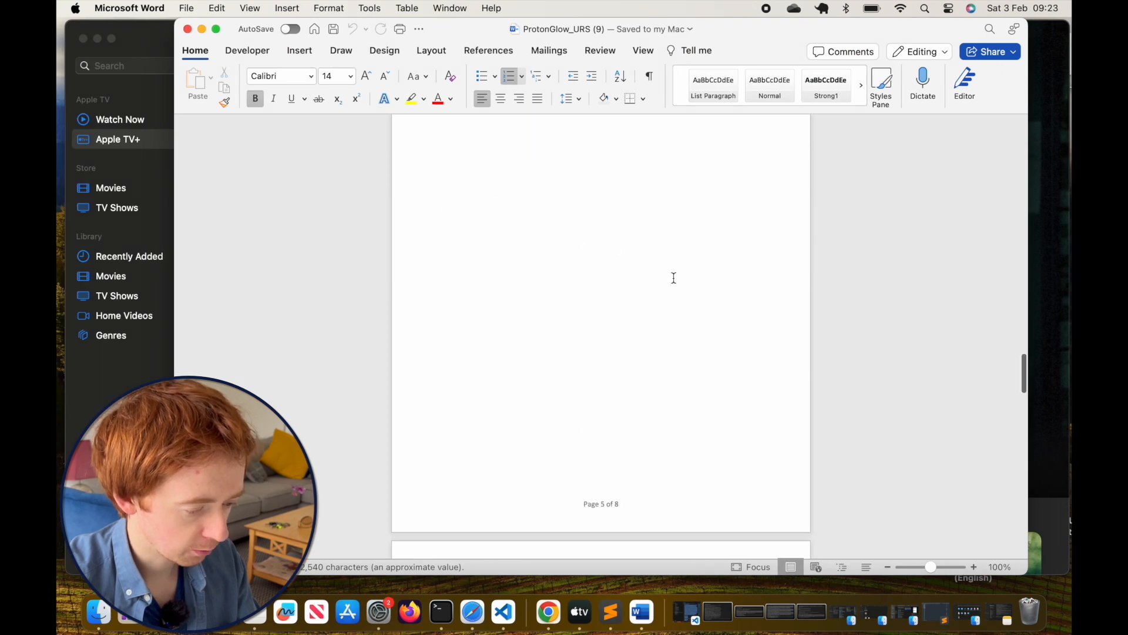
scroll(673, 276, up, 3)
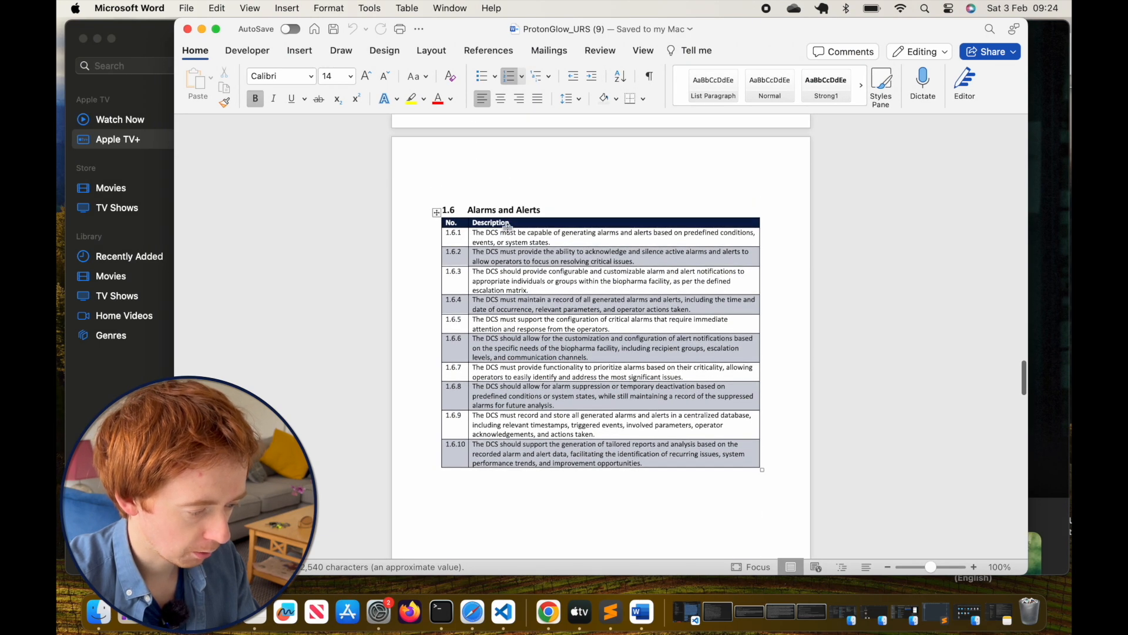
scroll(536, 237, down, 15)
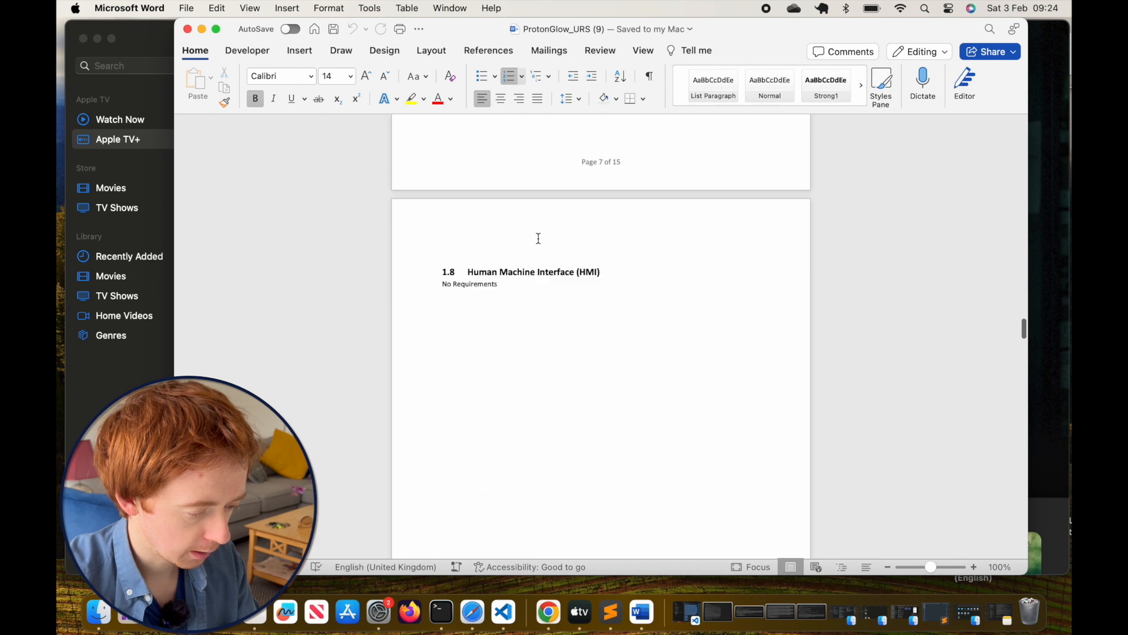
scroll(538, 238, down, 8)
scroll(535, 247, up, 2)
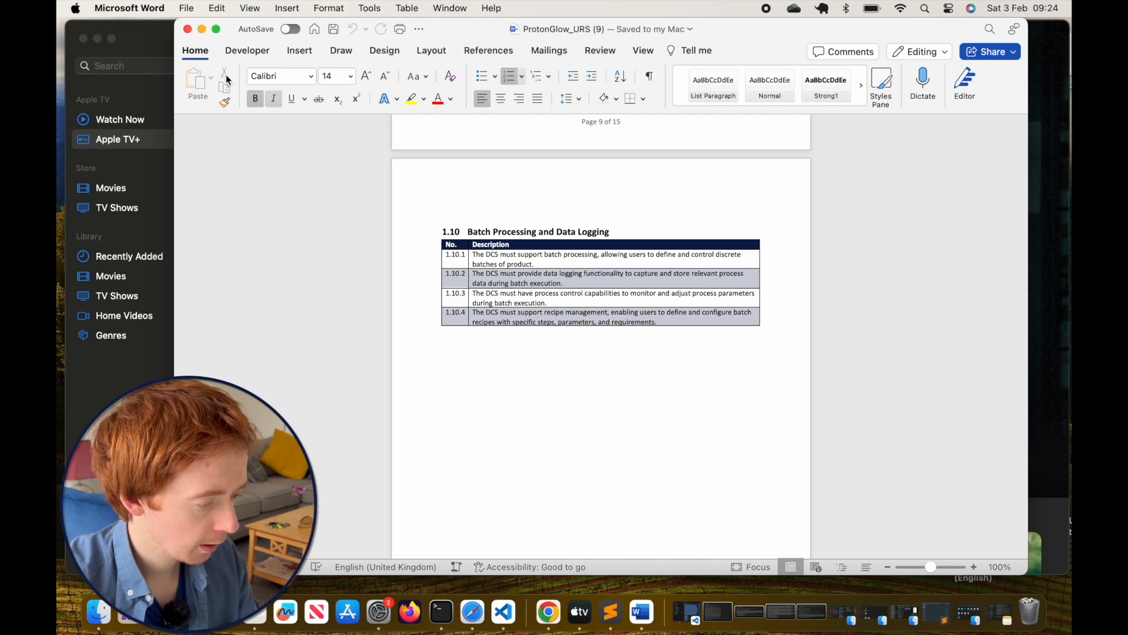
click(188, 30)
key(super+Tab)
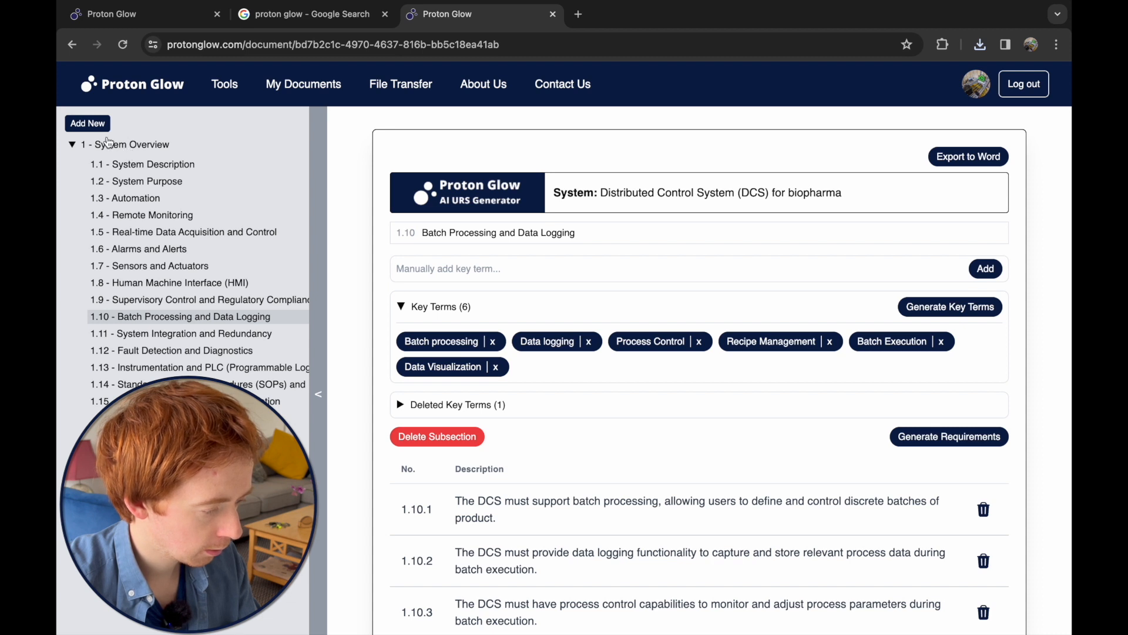
- Add a new subsection after 1.10 Batch Processing and Data Logging, and add a second top-level section titled Documentation
click(88, 124)
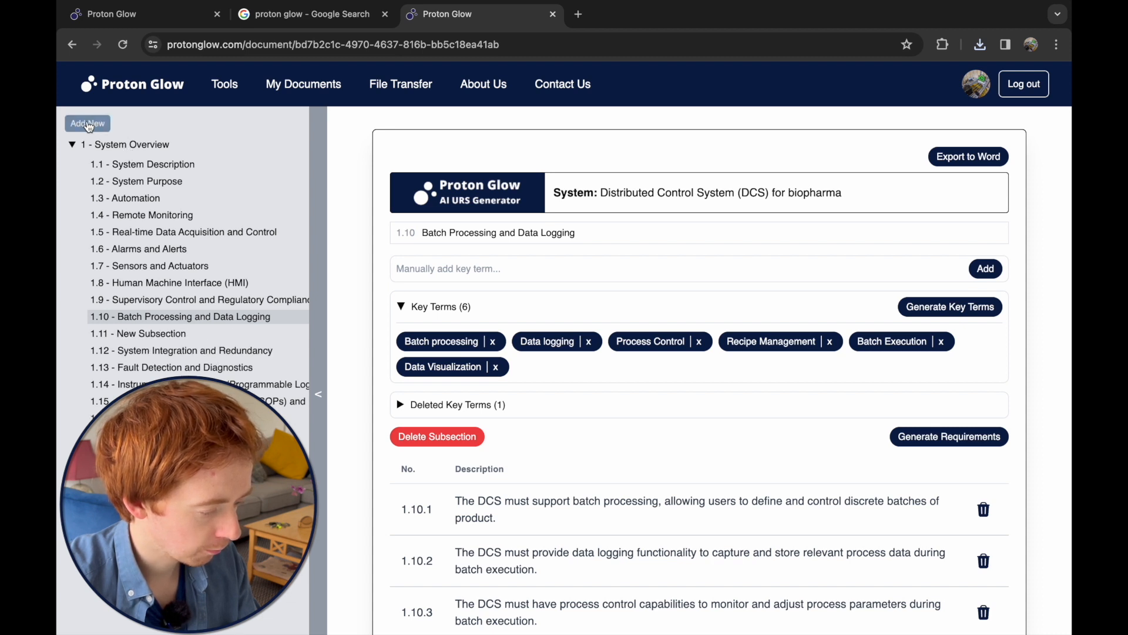
click(108, 148)
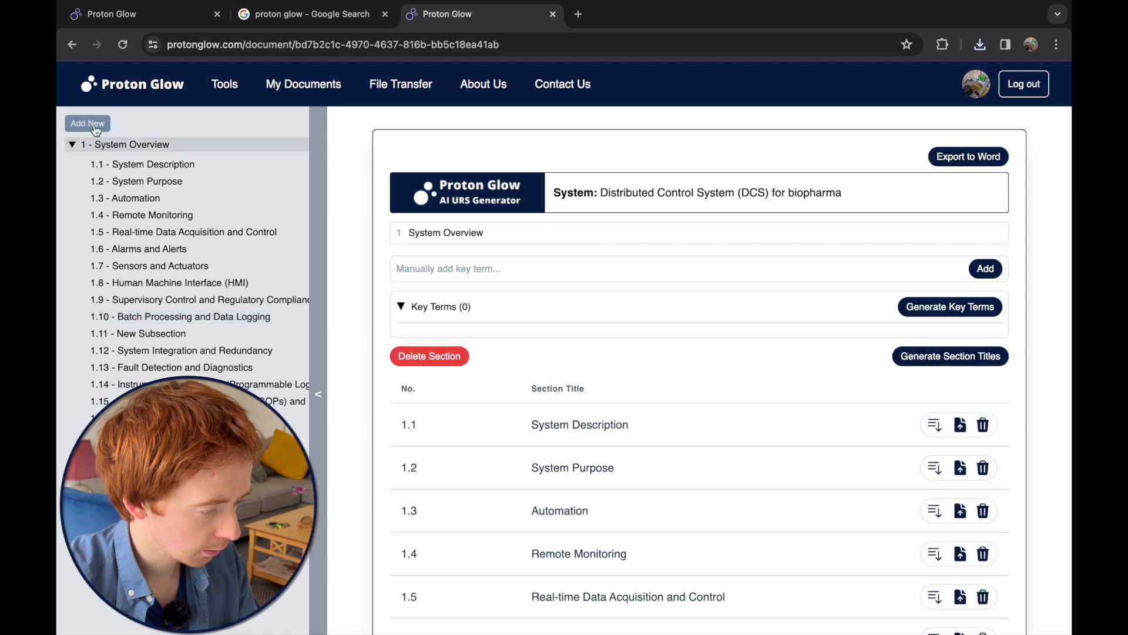
click(96, 130)
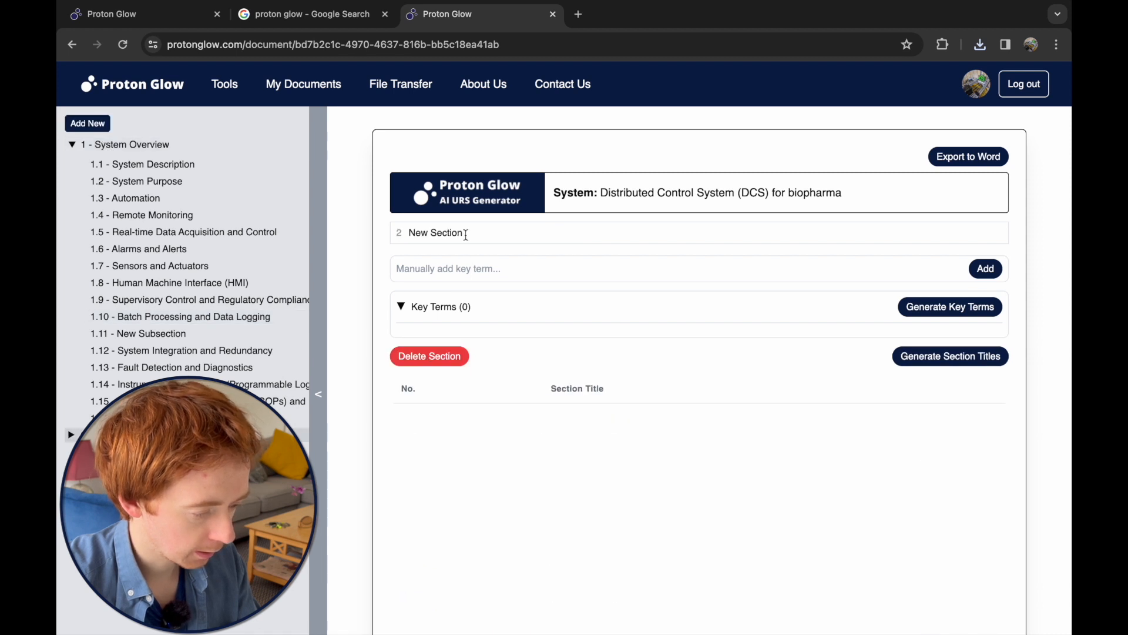
drag(465, 233, 407, 234)
text(Docu)
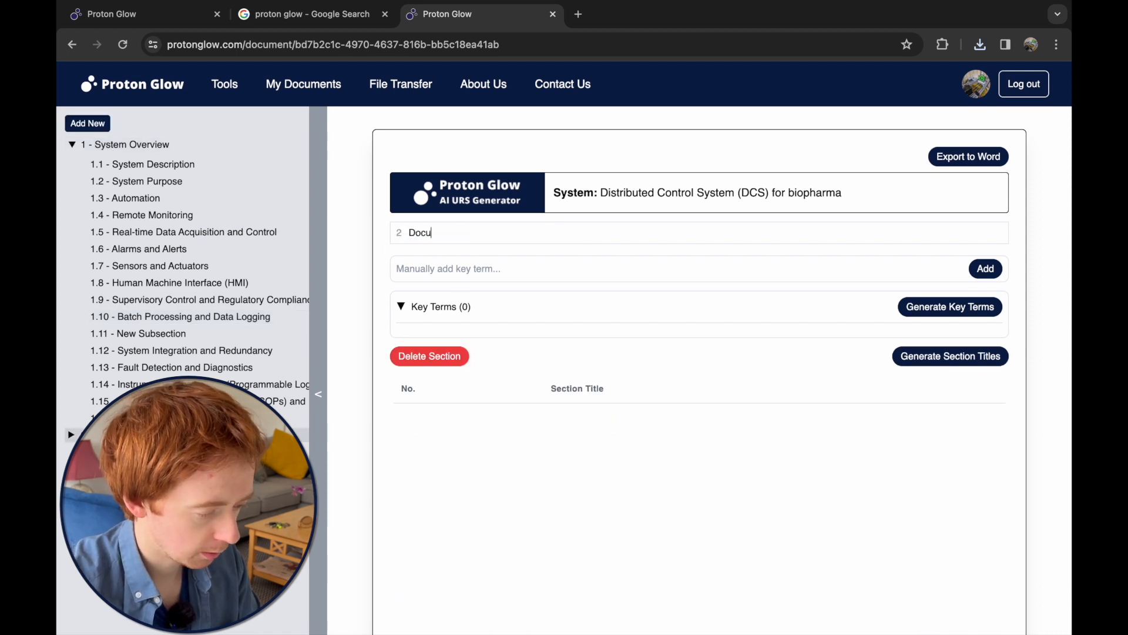
text(mentati)
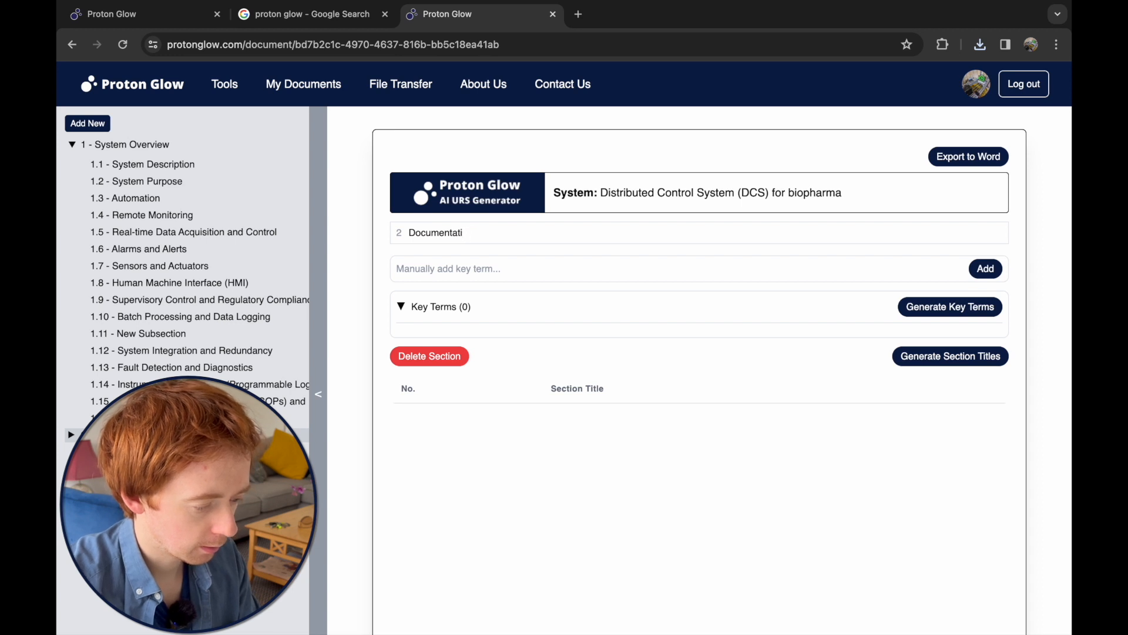
text(on)
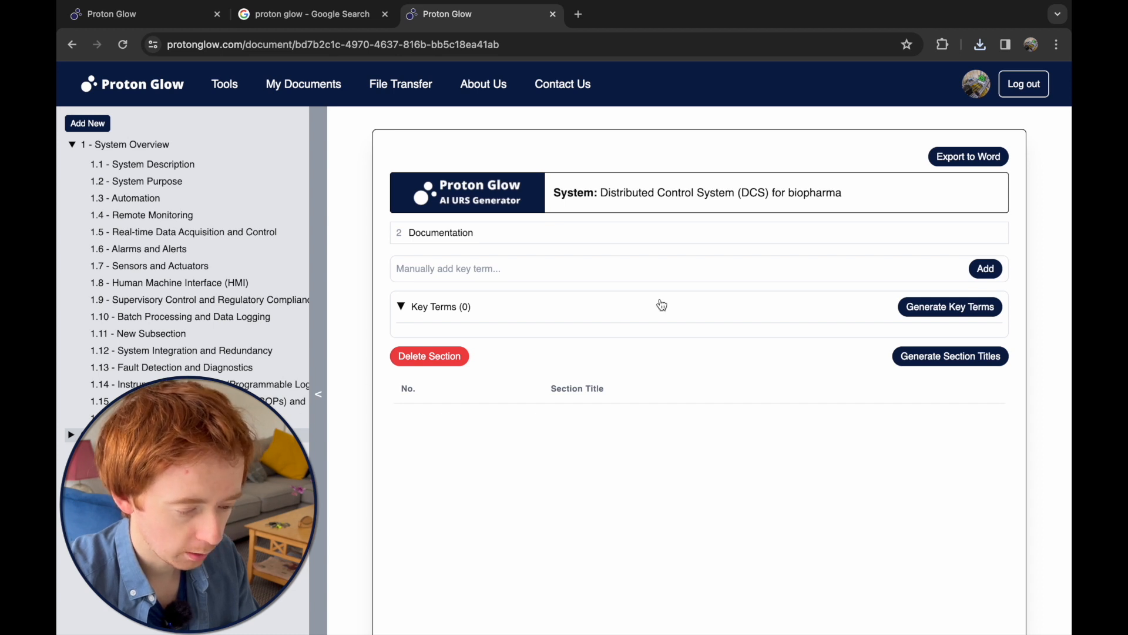
- Generate key terms for the Documentation section and generate its section titles from them
click(925, 308)
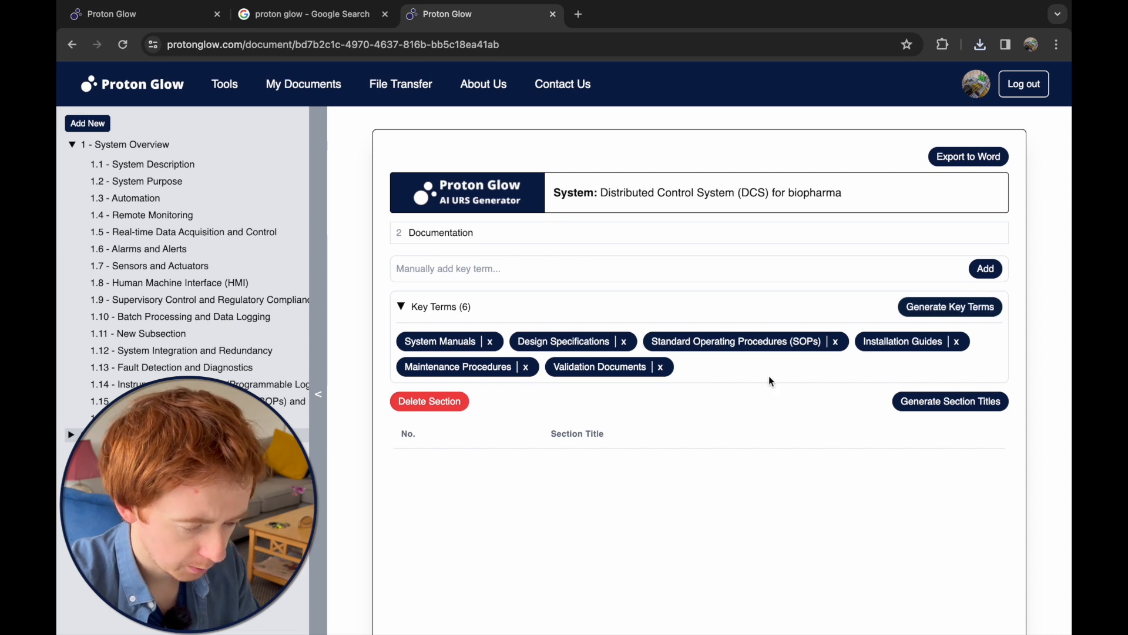
click(952, 402)
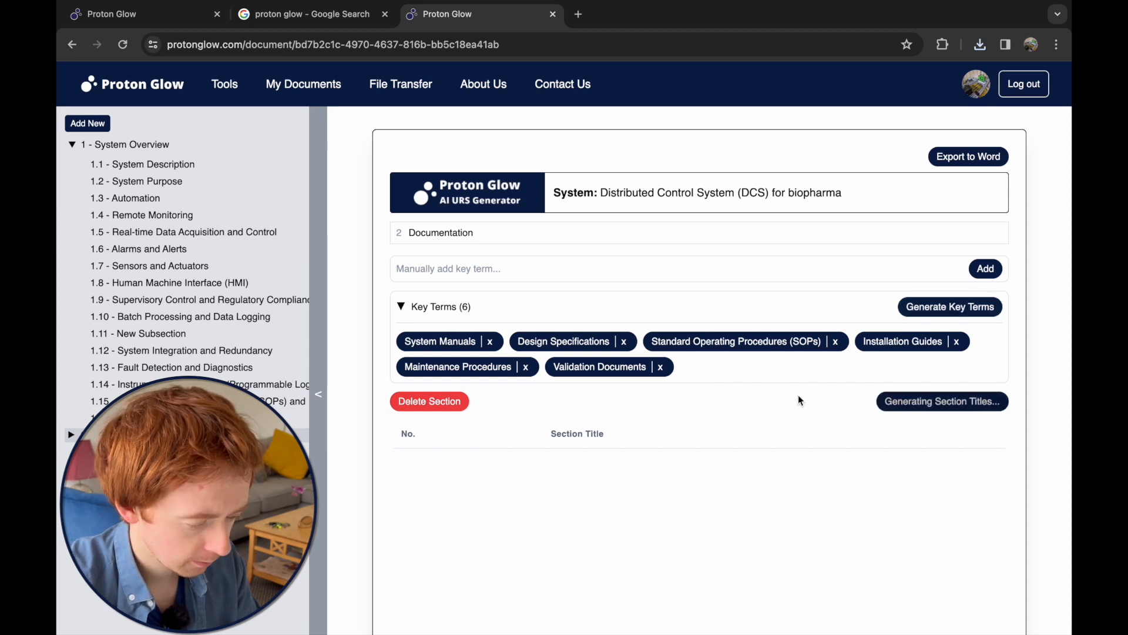
scroll(799, 400, down, 2)
scroll(798, 400, down, 2)
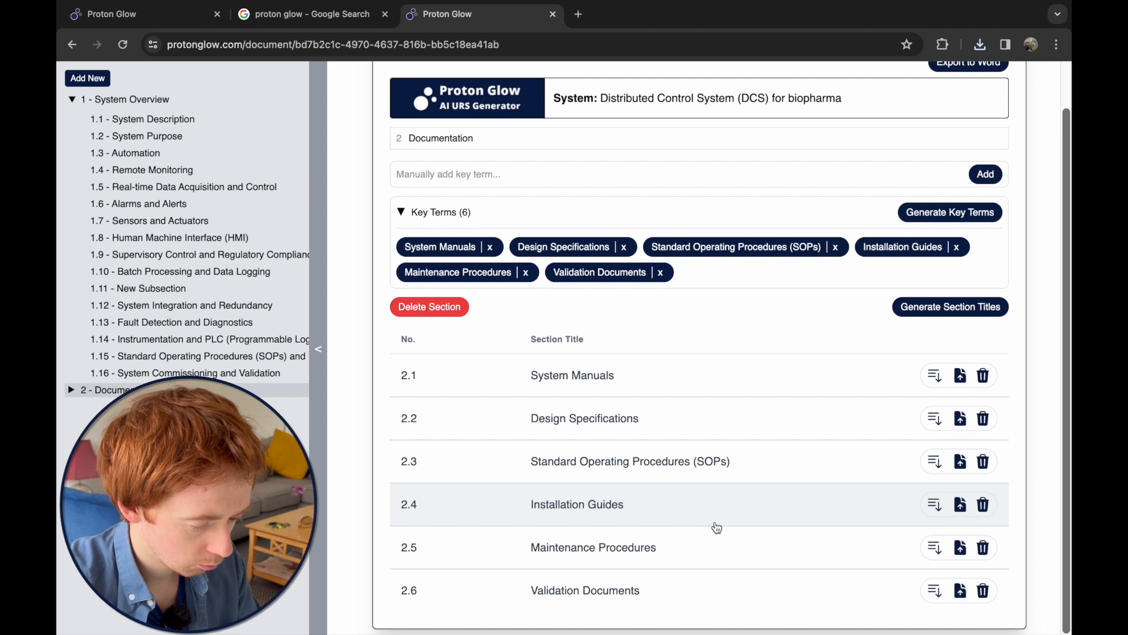
- Generate key terms and requirements for subsection 2.4 Installation Guides and review the requirements list
click(579, 506)
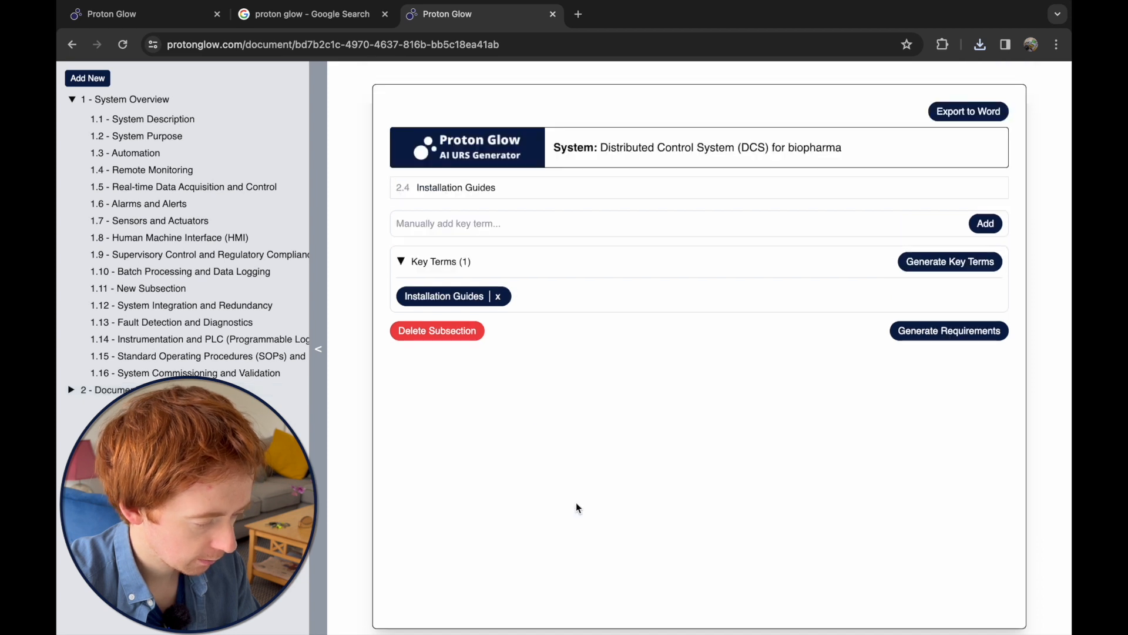
click(70, 390)
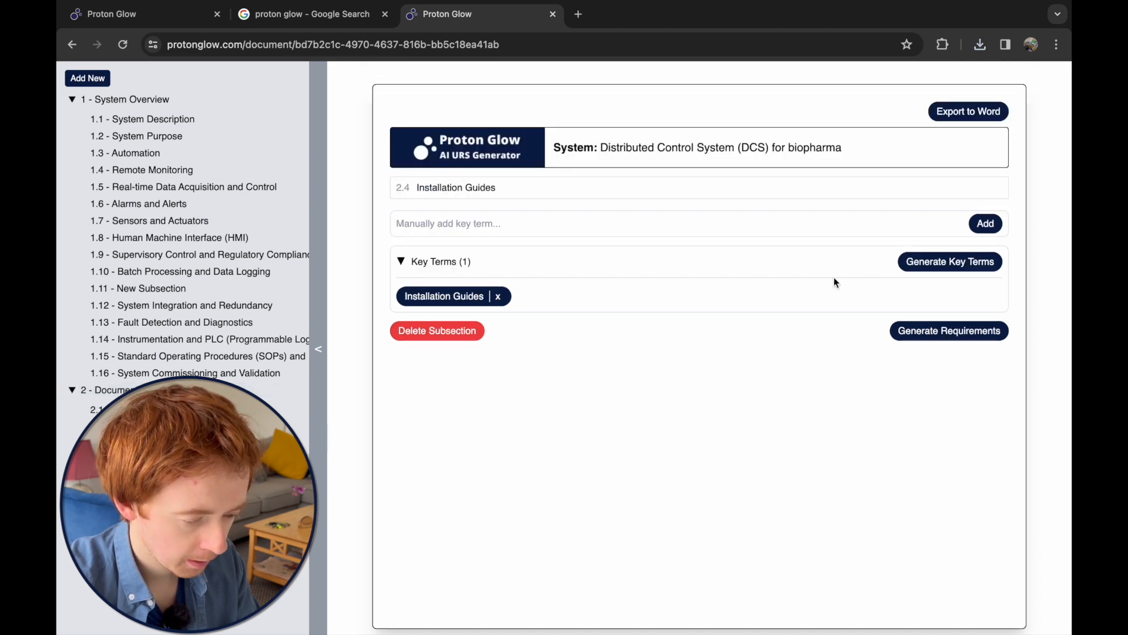
click(948, 261)
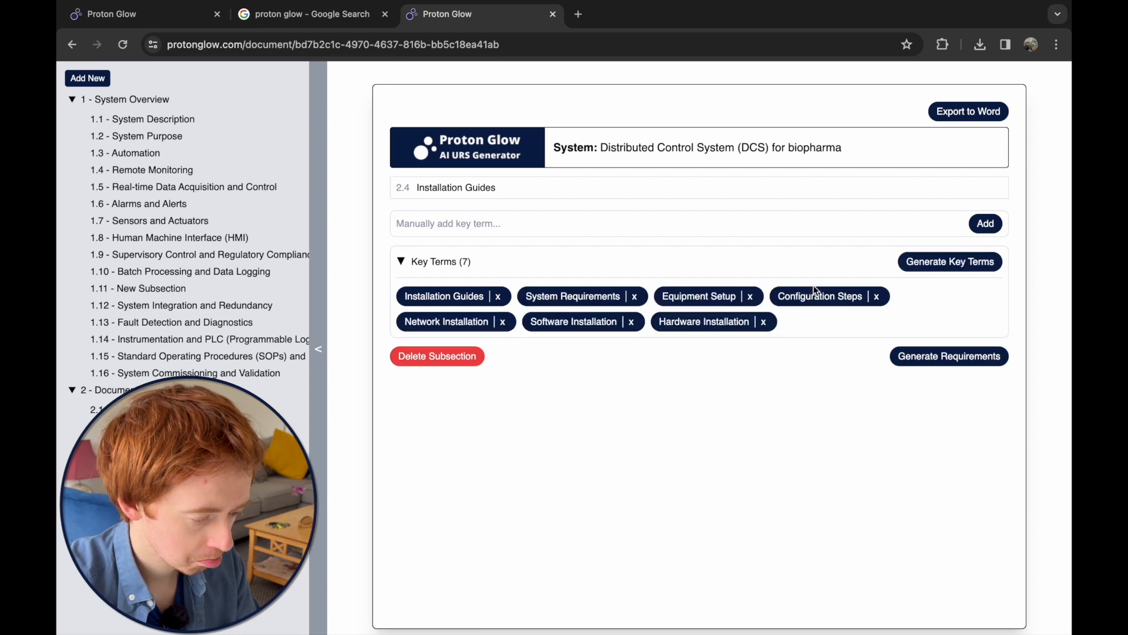
click(919, 355)
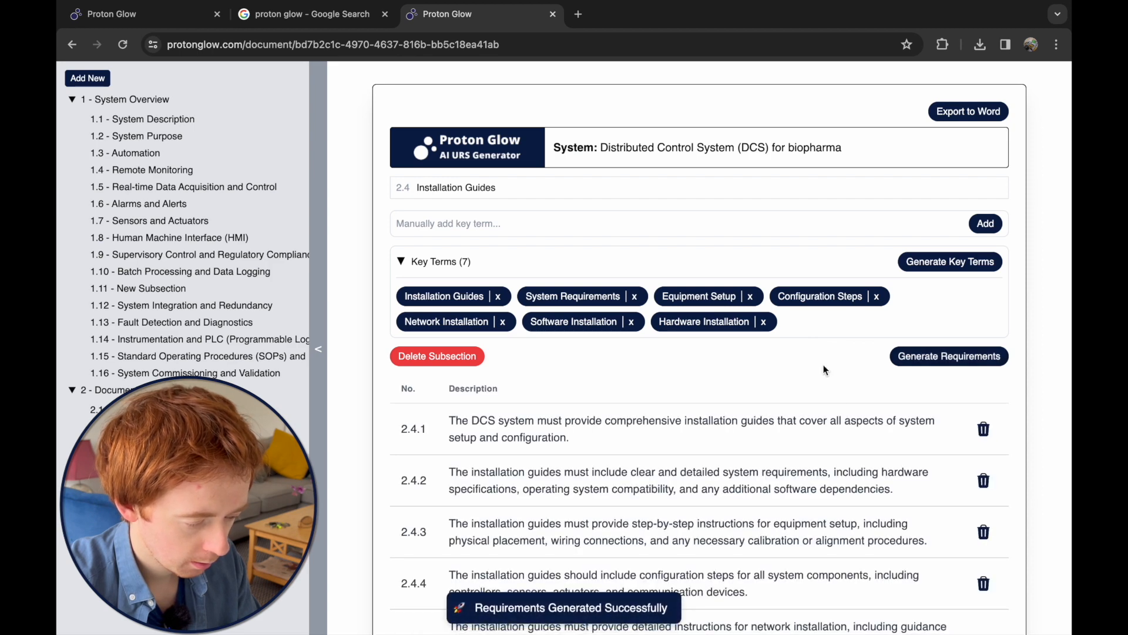
scroll(823, 364, down, 3)
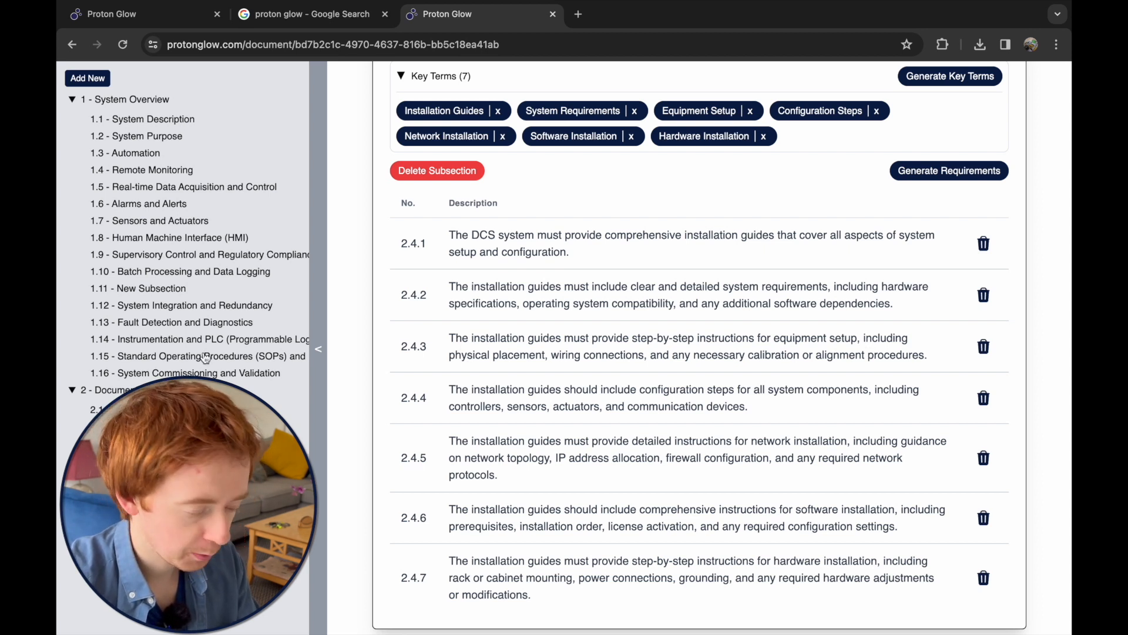
scroll(593, 344, up, 5)
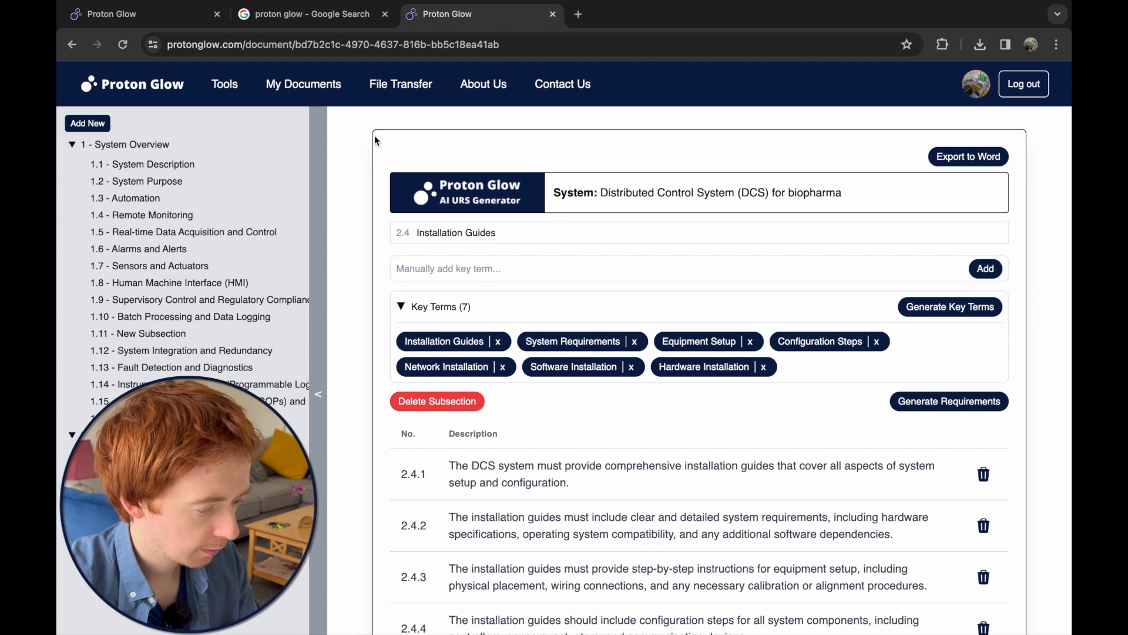
- Reopen the saved Distributed Control System (DCS) for biopharma document from the URS Documents folder and expand both of its sections
click(315, 95)
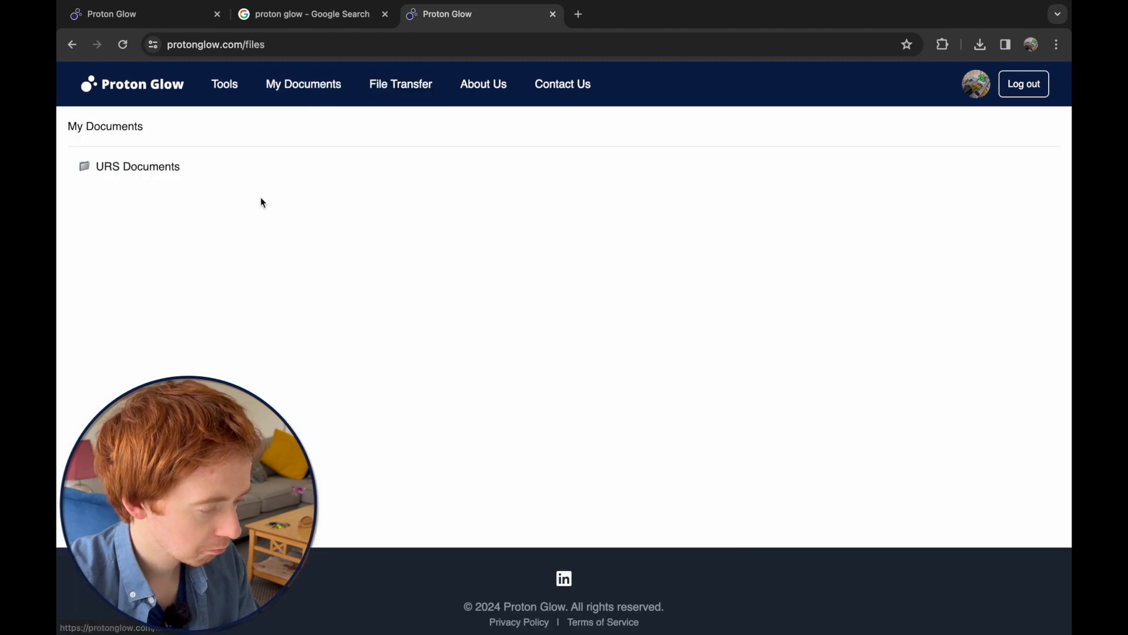
click(213, 169)
scroll(315, 340, down, 10)
scroll(315, 341, down, 5)
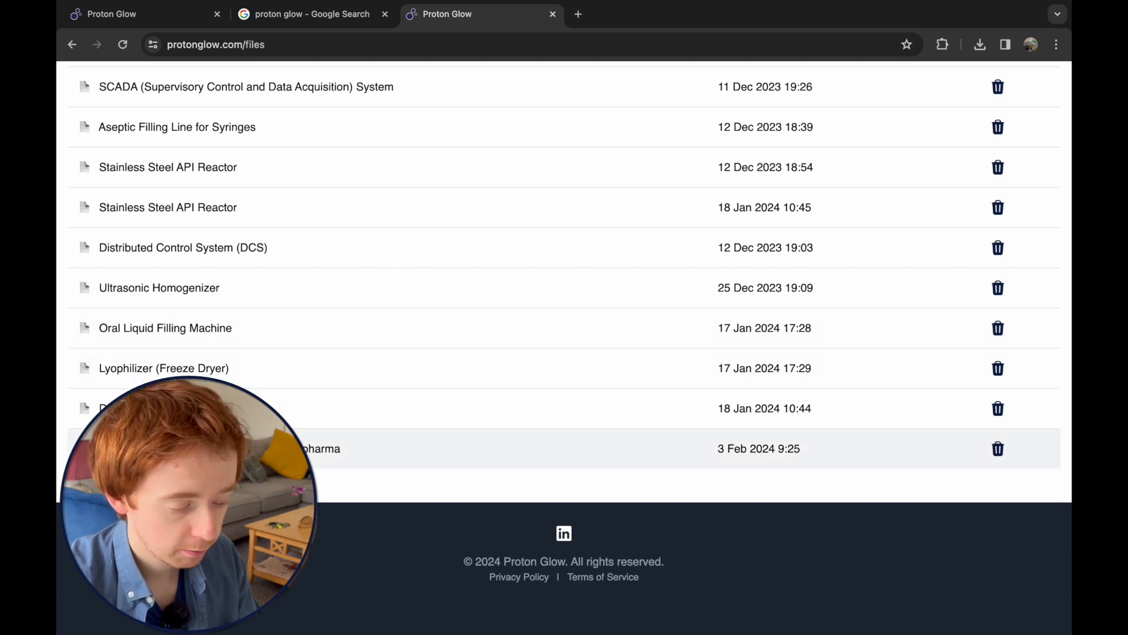
click(322, 448)
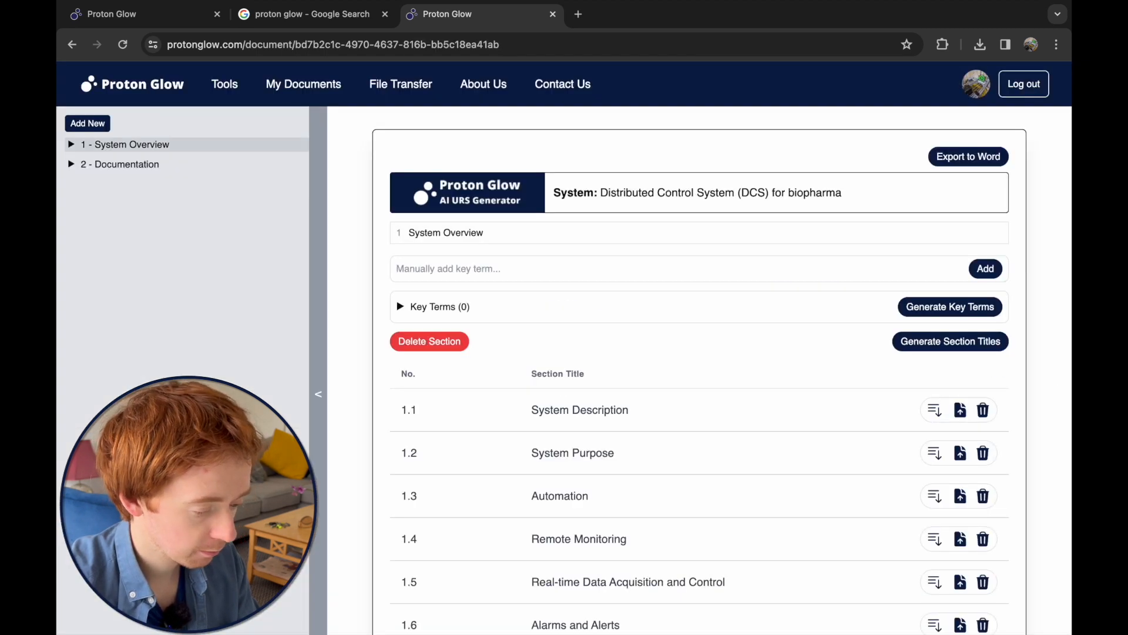
click(70, 165)
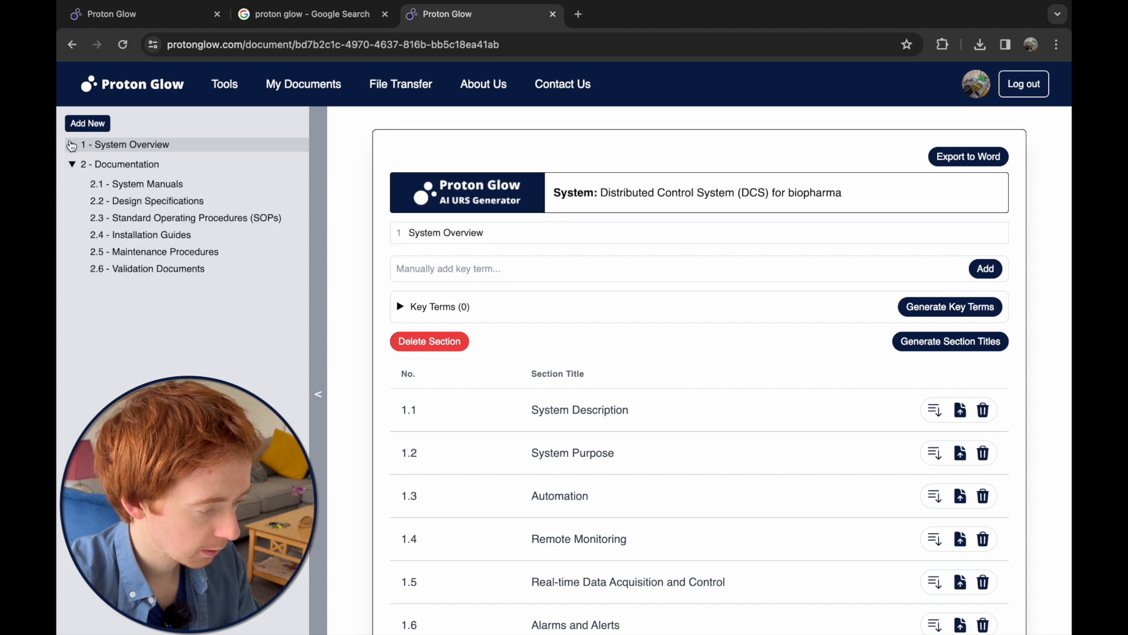
click(71, 146)
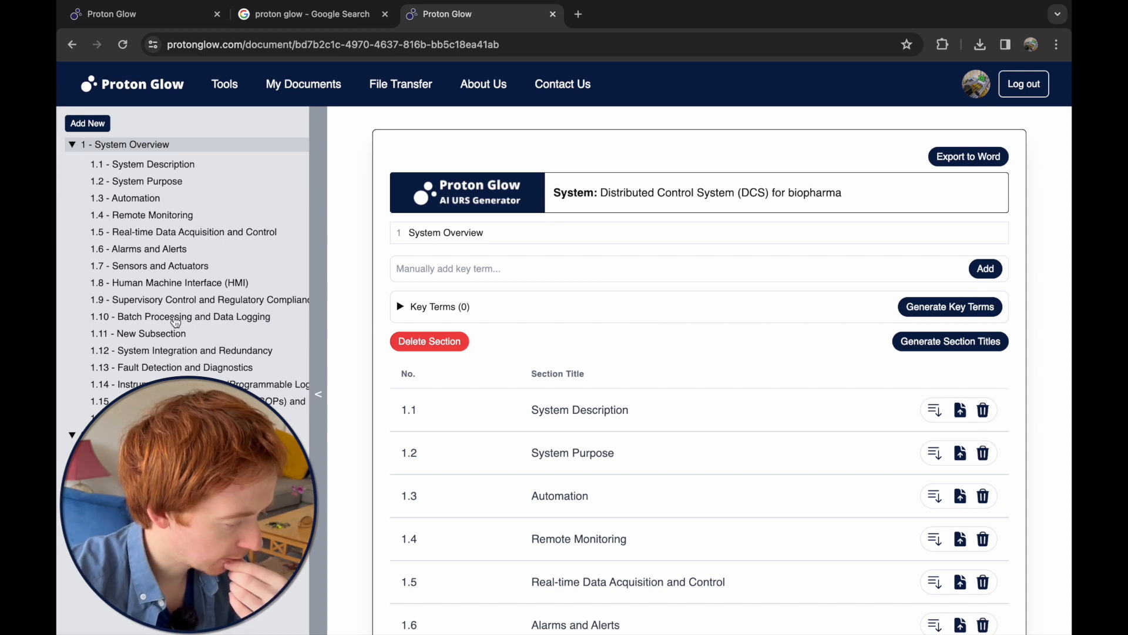
- Generate key terms for subsection 1.8 Human Machine Interface (HMI) and remove Alarm Management and Trending and Historical Data
click(165, 285)
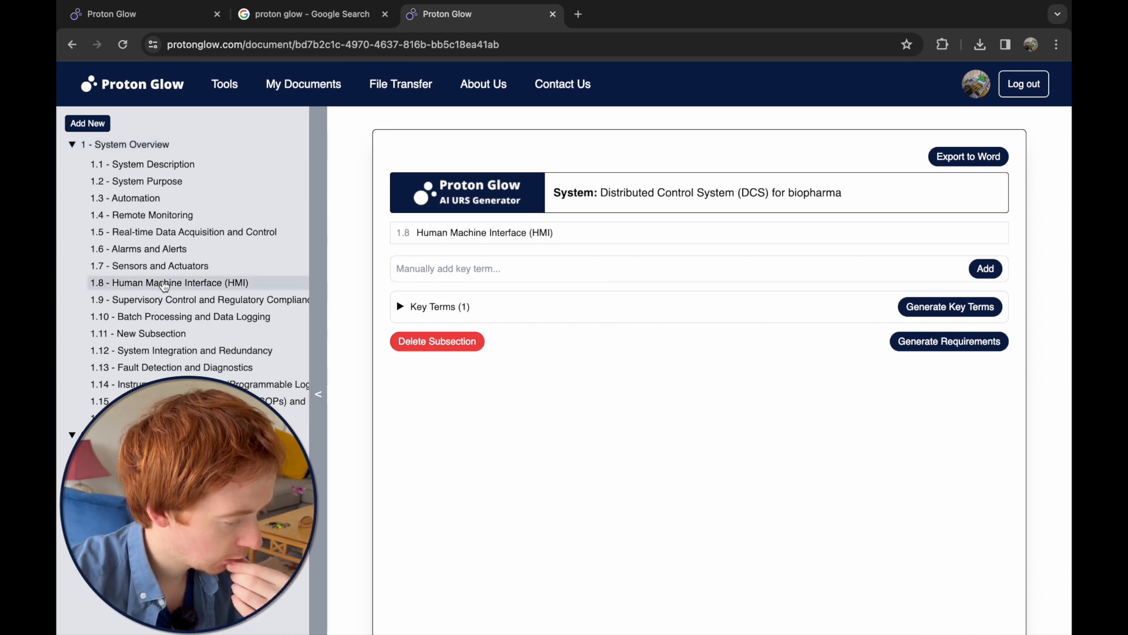
click(912, 309)
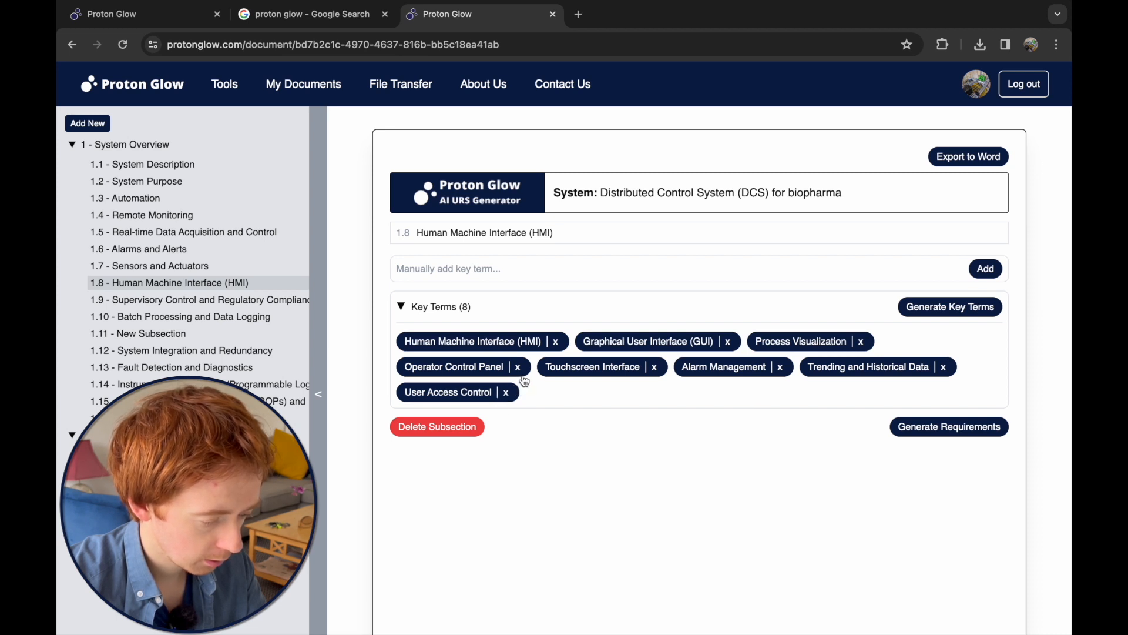
click(780, 367)
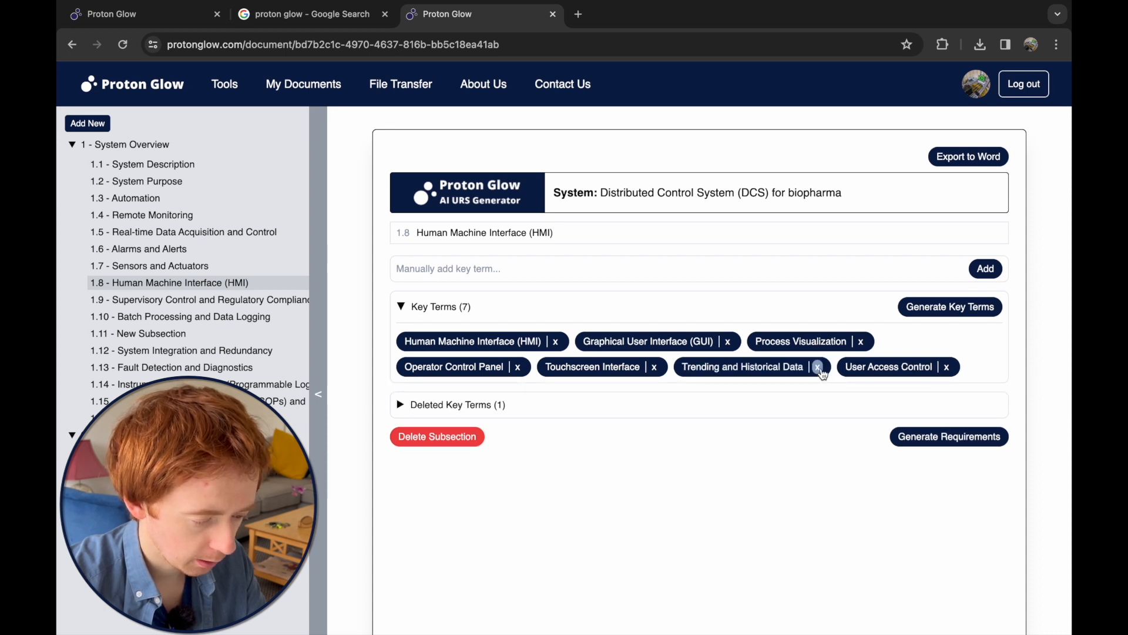
click(818, 367)
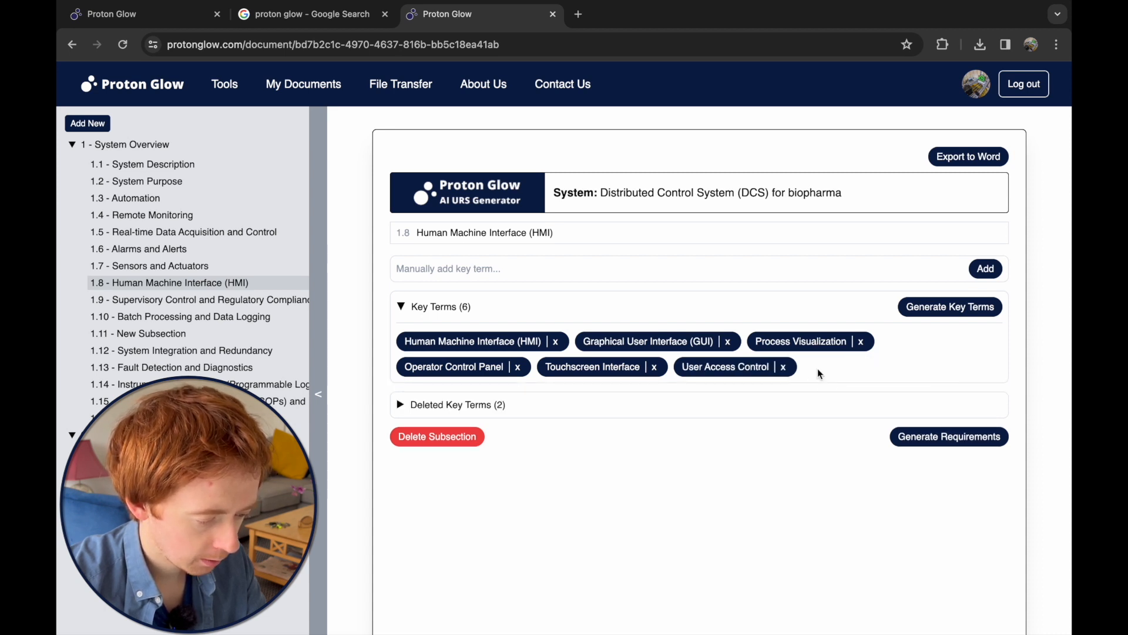
- Generate requirements for Human Machine Interface (HMI) from the remaining key terms, and review them alongside the deleted key terms
click(949, 440)
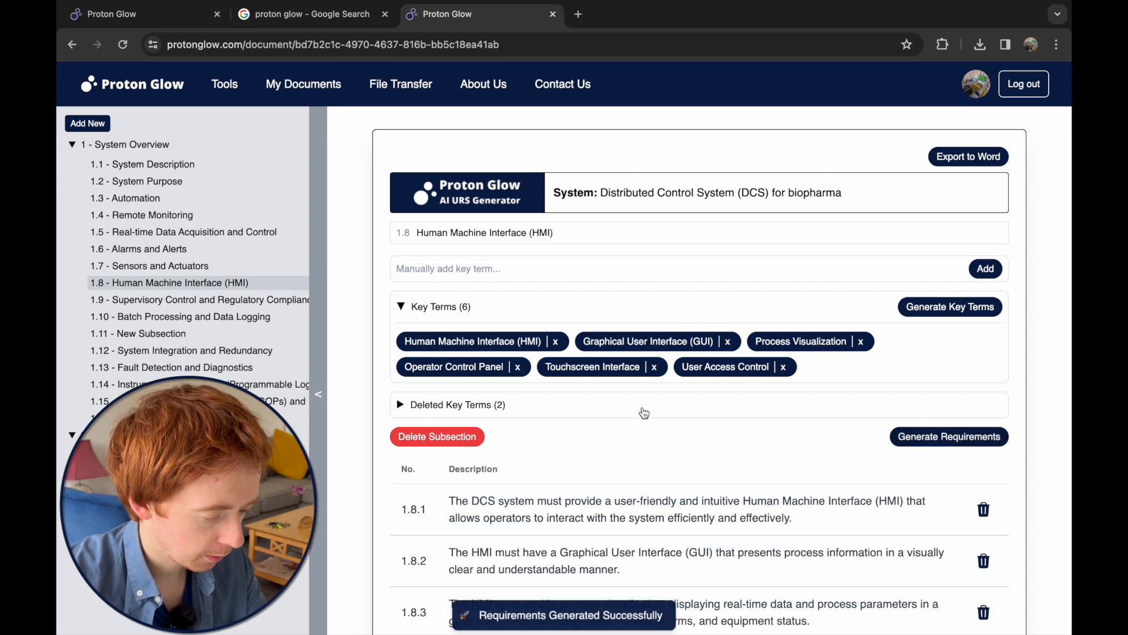
click(616, 410)
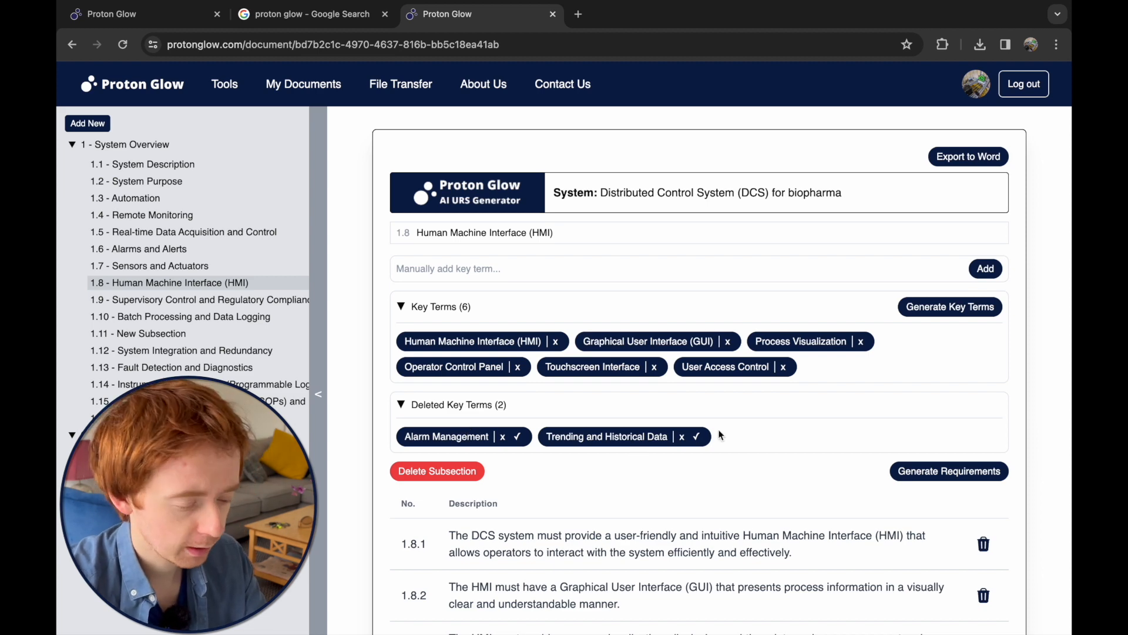
scroll(787, 435, down, 3)
scroll(788, 433, down, 1)
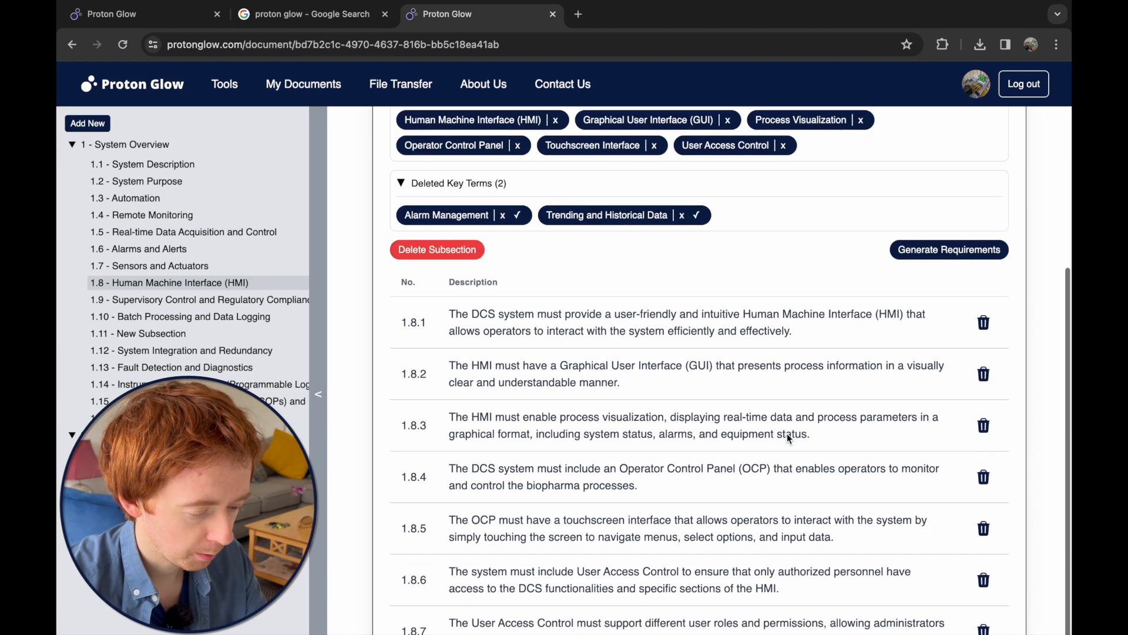
scroll(787, 433, down, 1)
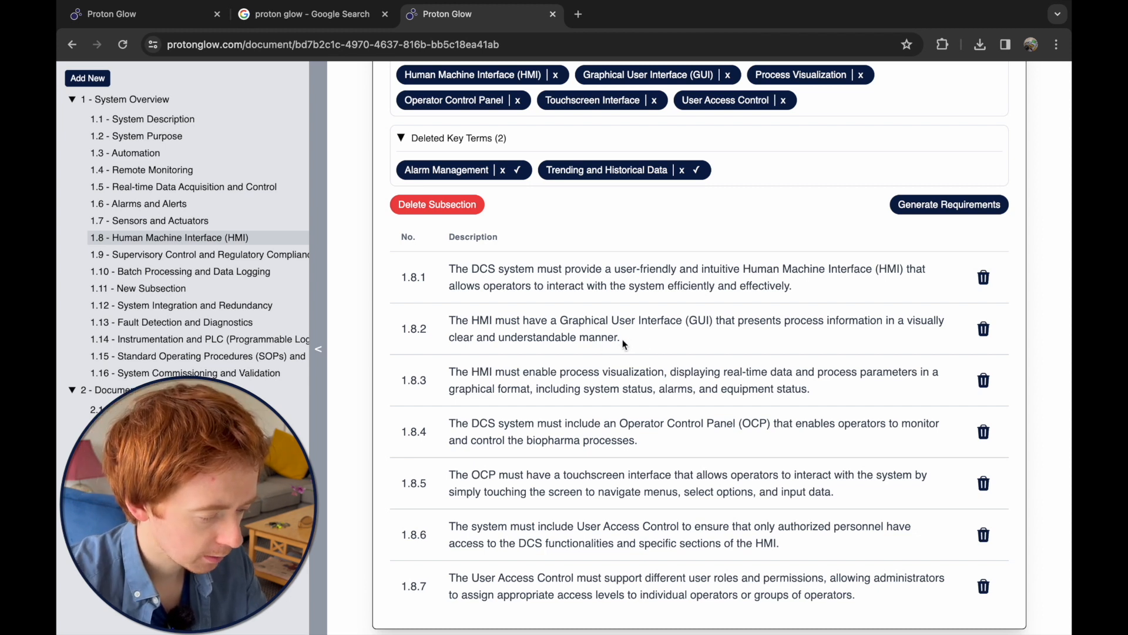
drag(622, 339, 501, 341)
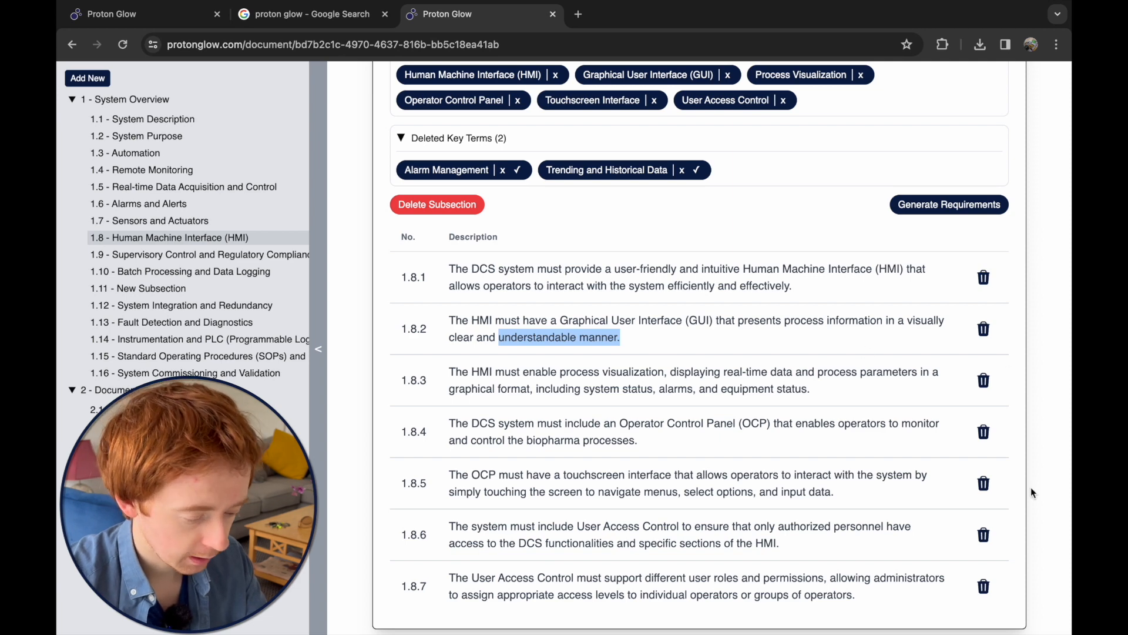
- Delete requirement 1.8.6 on User Access Control for authorized personnel from the Human Machine Interface (HMI) subsection
click(985, 534)
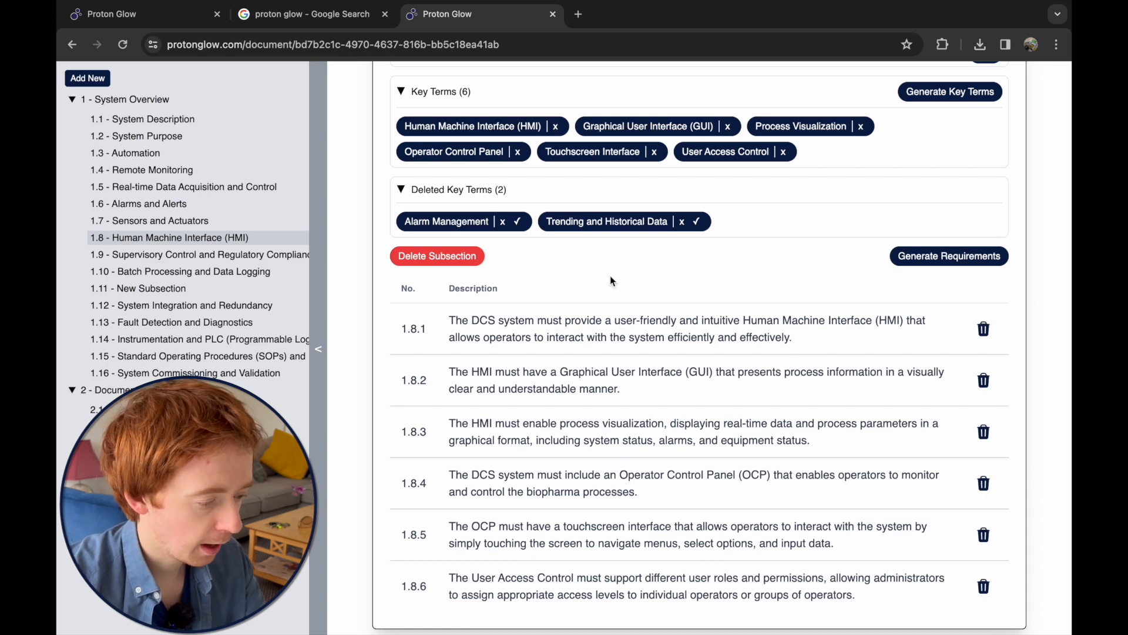
scroll(610, 277, up, 3)
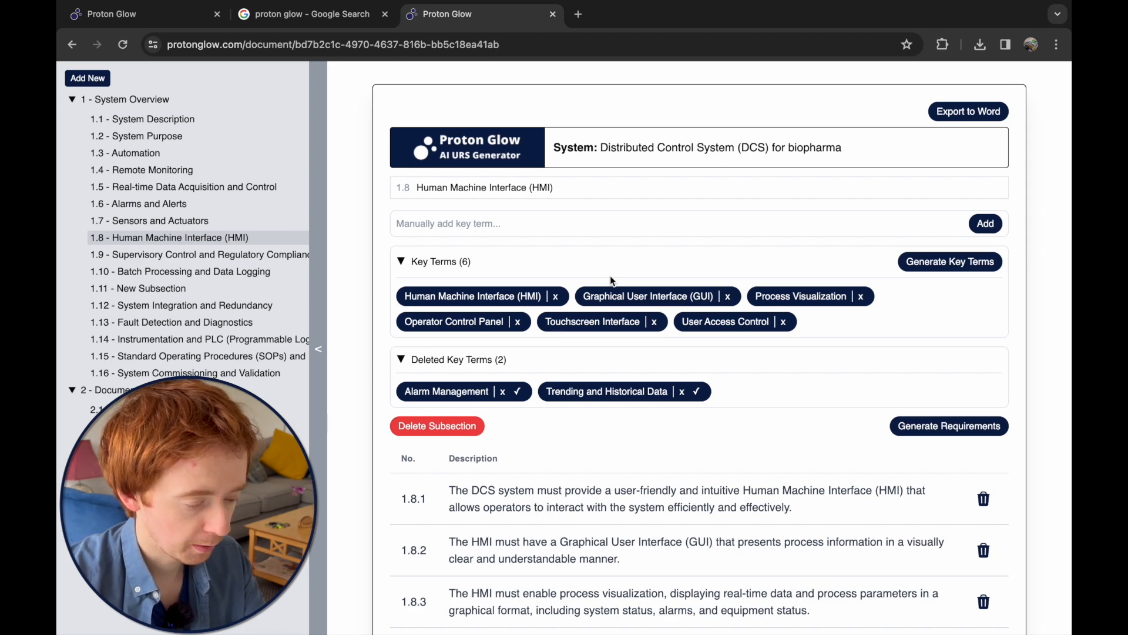
- Add a new section directly after System Overview and title it User Authentication
click(115, 147)
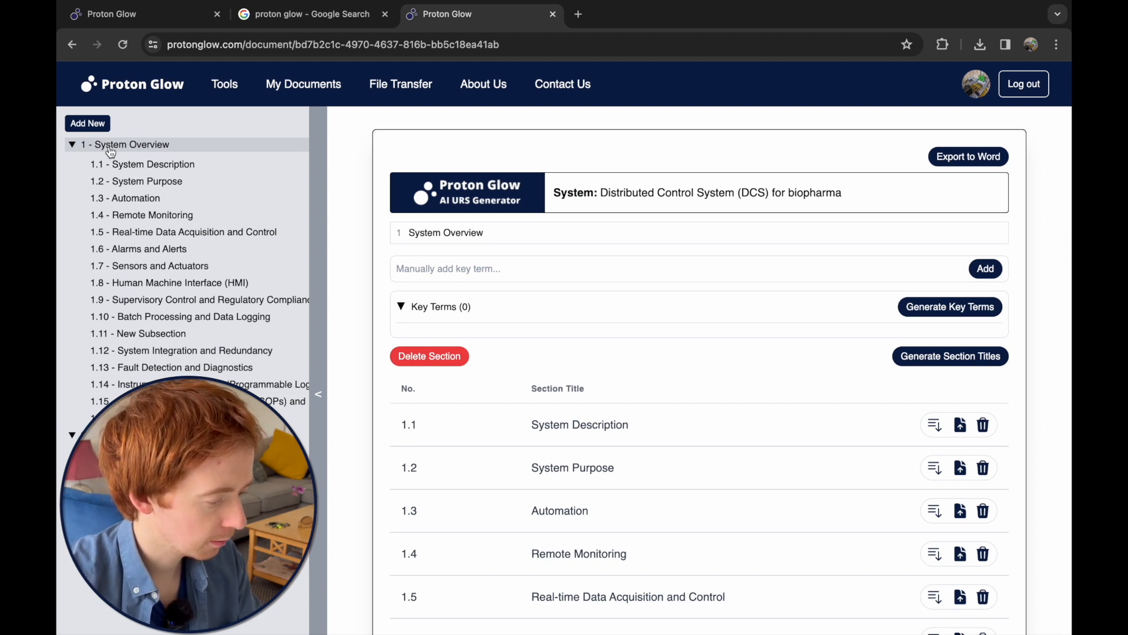
click(72, 435)
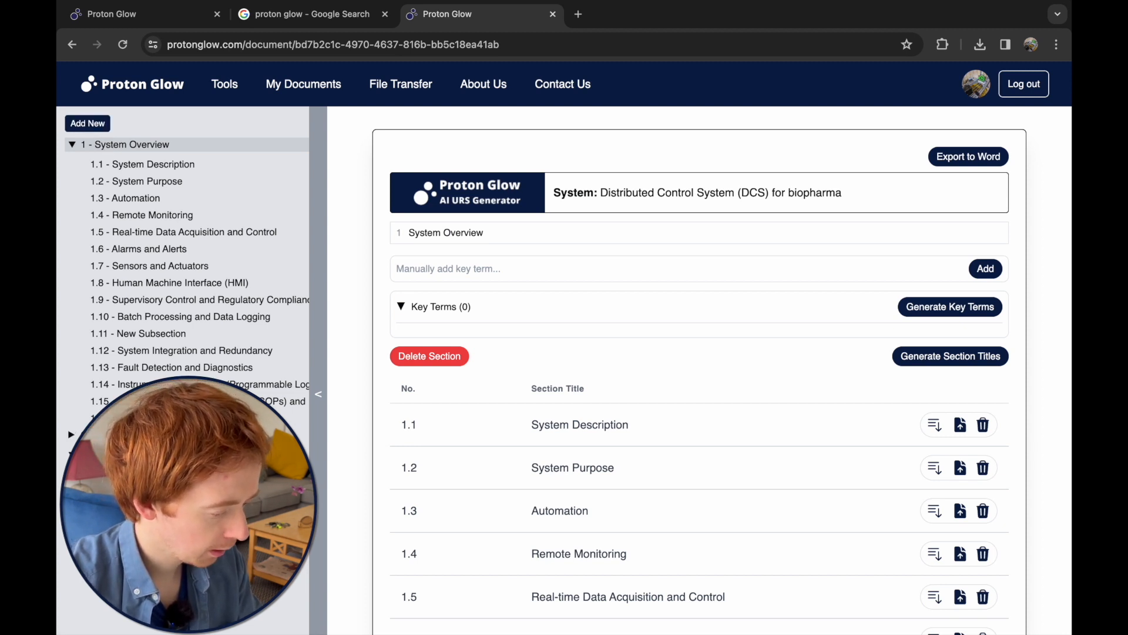
drag(464, 232, 407, 233)
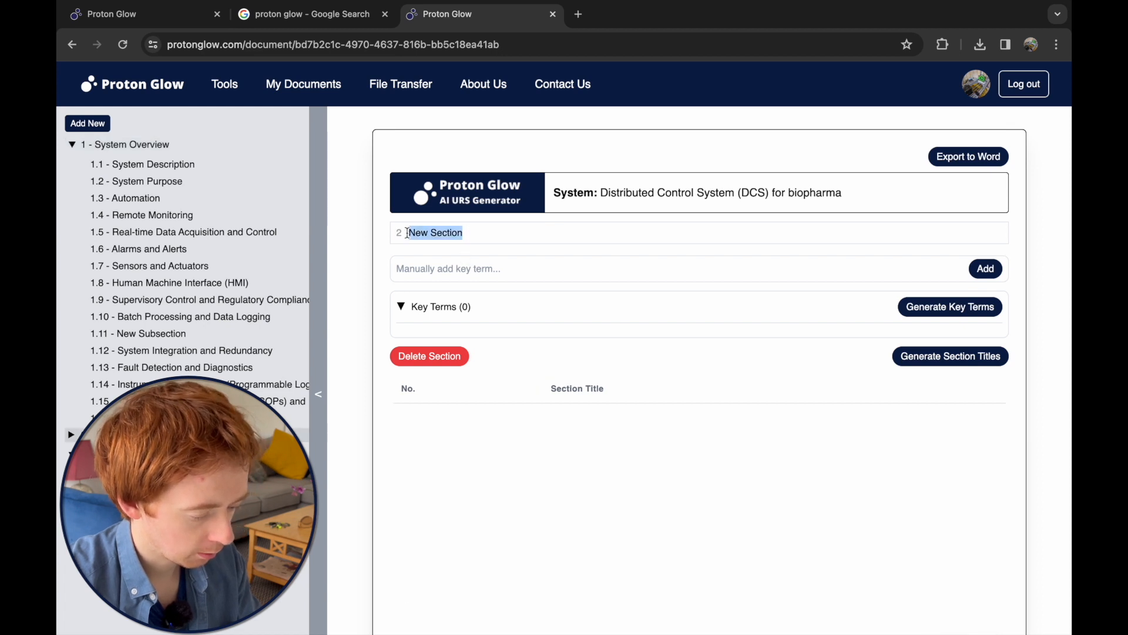
text(User)
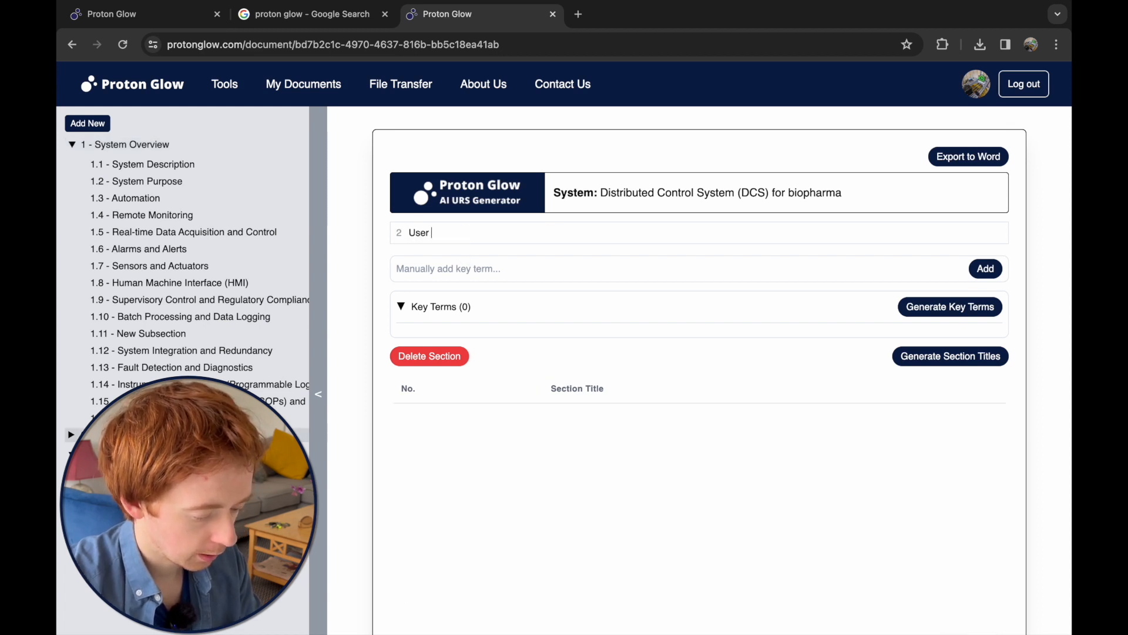
text( A)
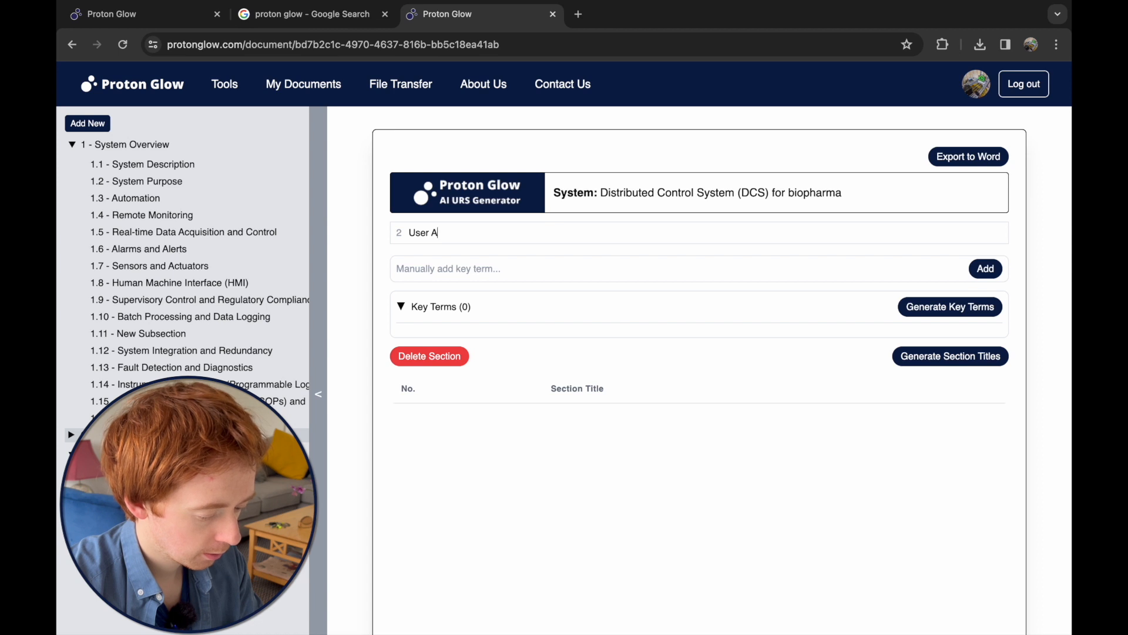
text(uthentication)
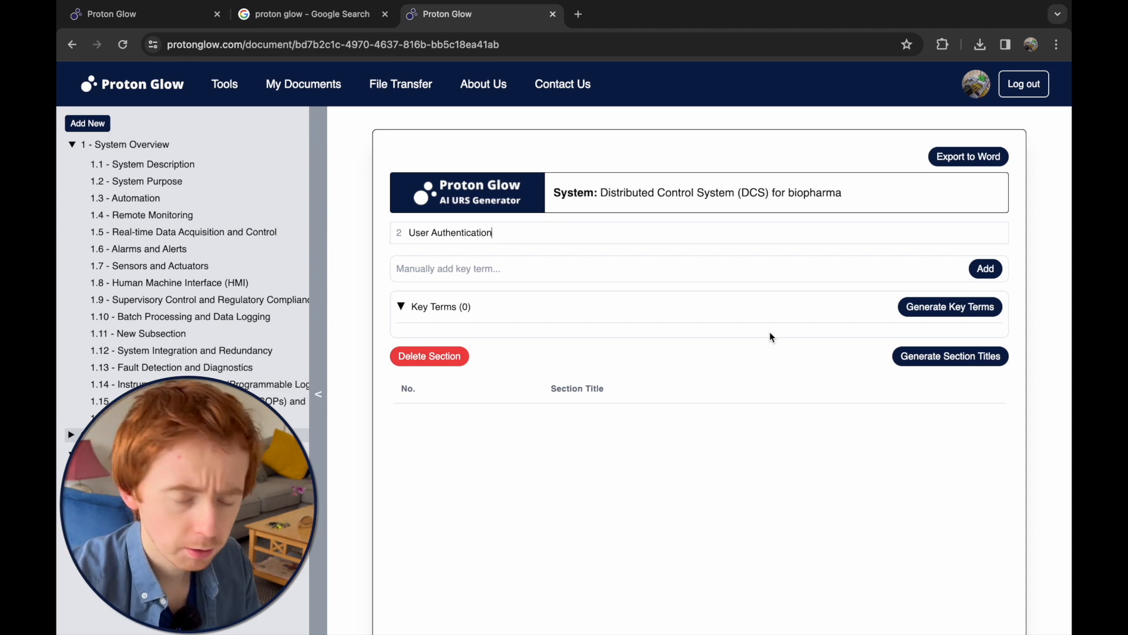
- Generate key terms for the User Authentication section, replacing Multi-factor Authentication with a manually added Domain Auth term
click(943, 317)
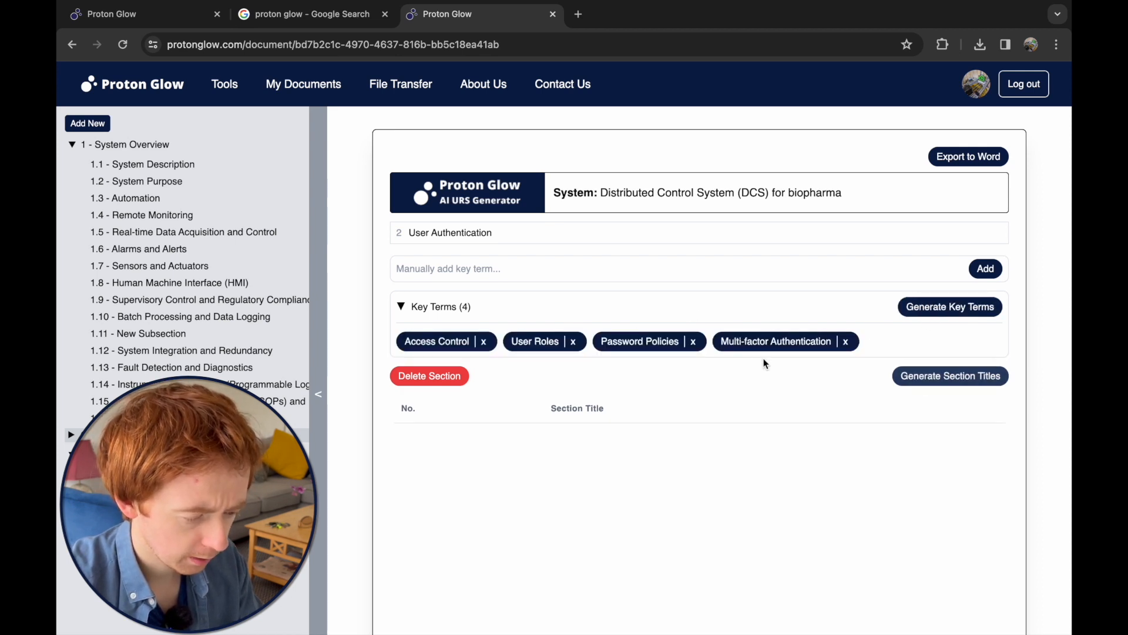
click(846, 342)
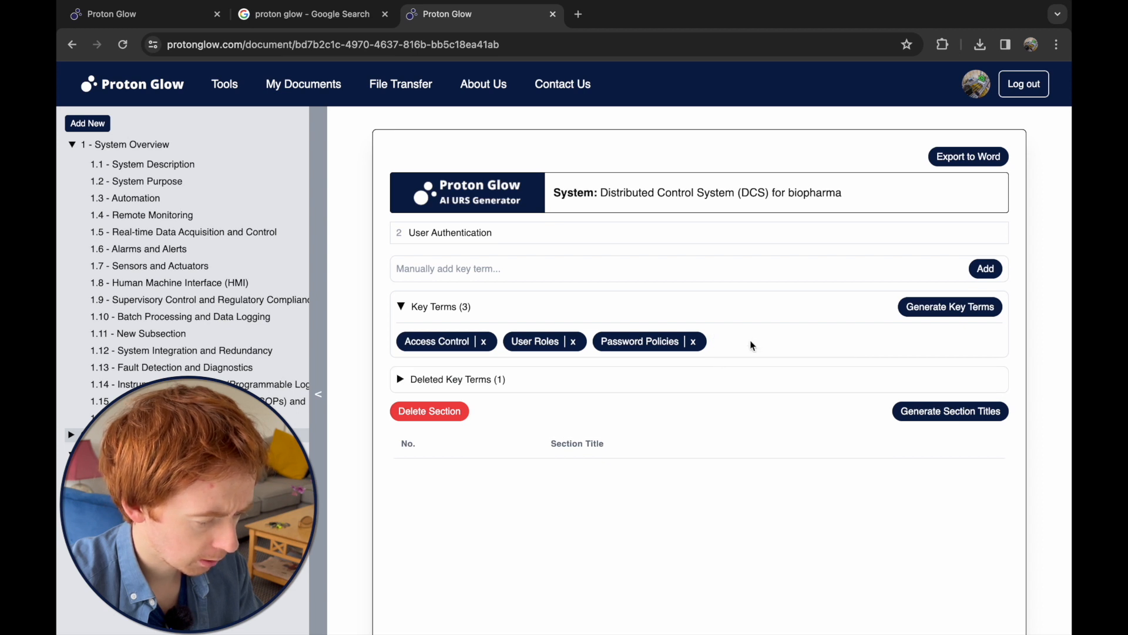
click(499, 269)
text(Domain)
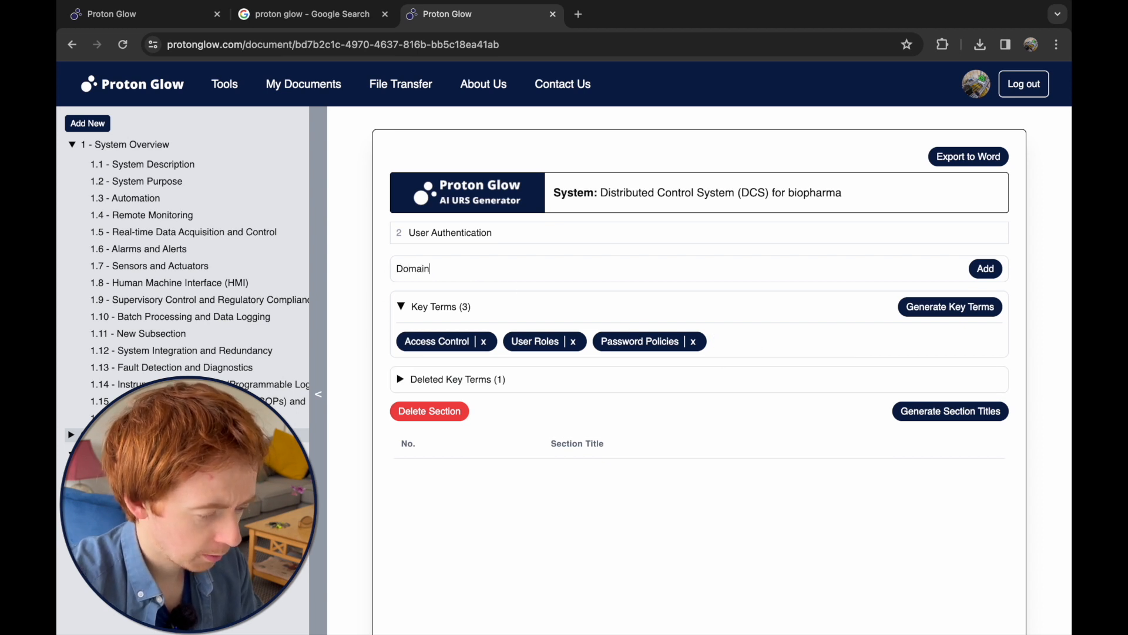
text( Auth)
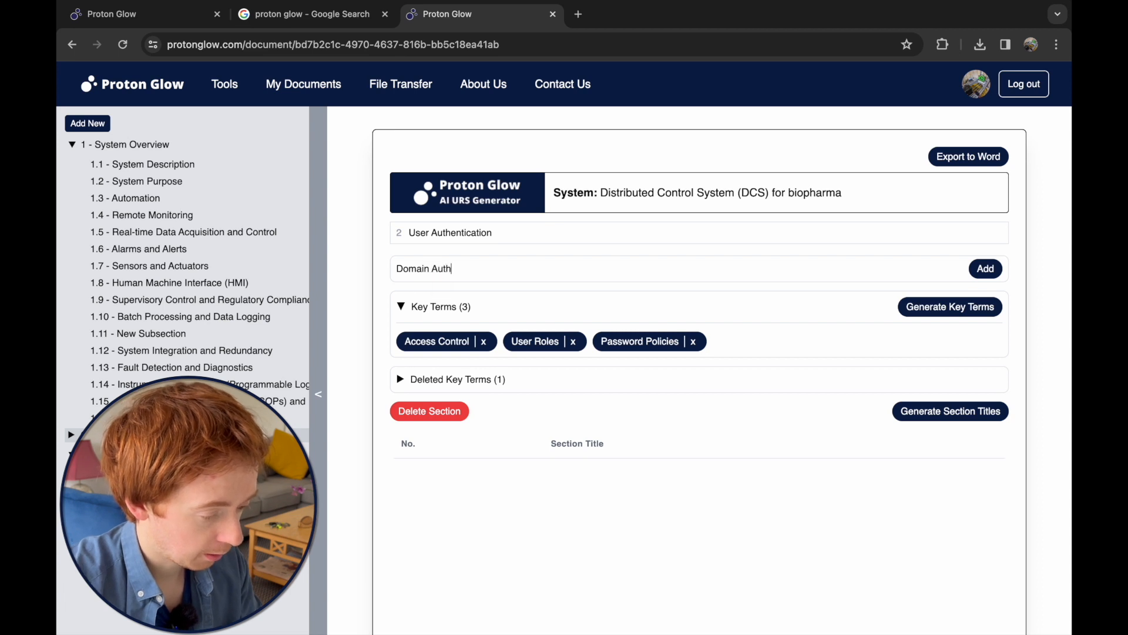
click(981, 272)
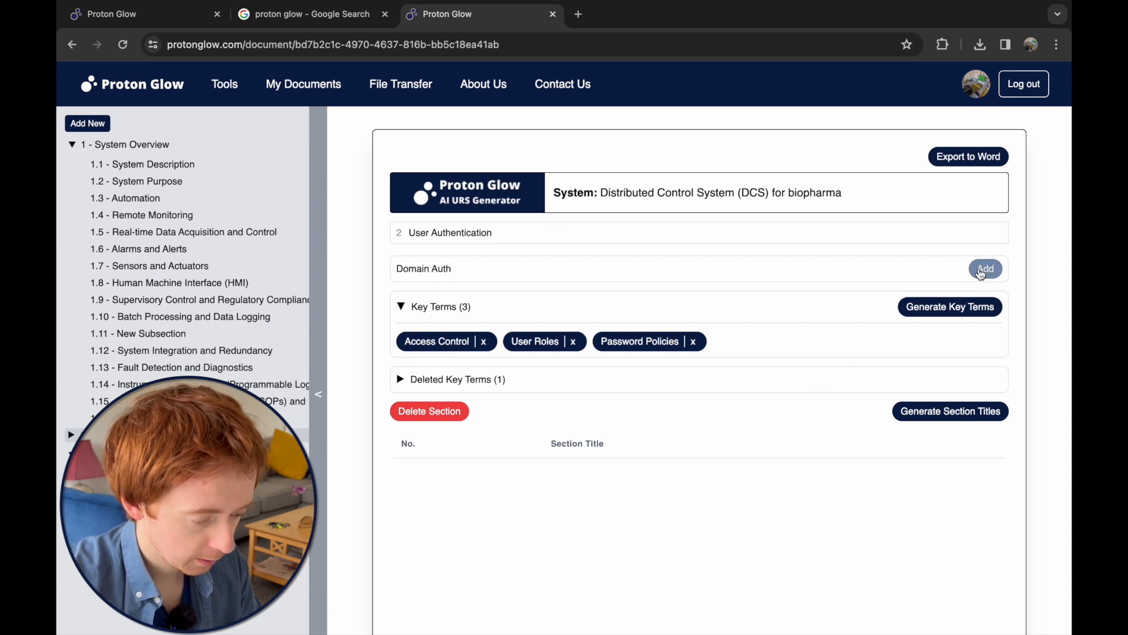
- Generate section titles for User Authentication and delete the Access Control Policies and Procedures subsection
click(907, 411)
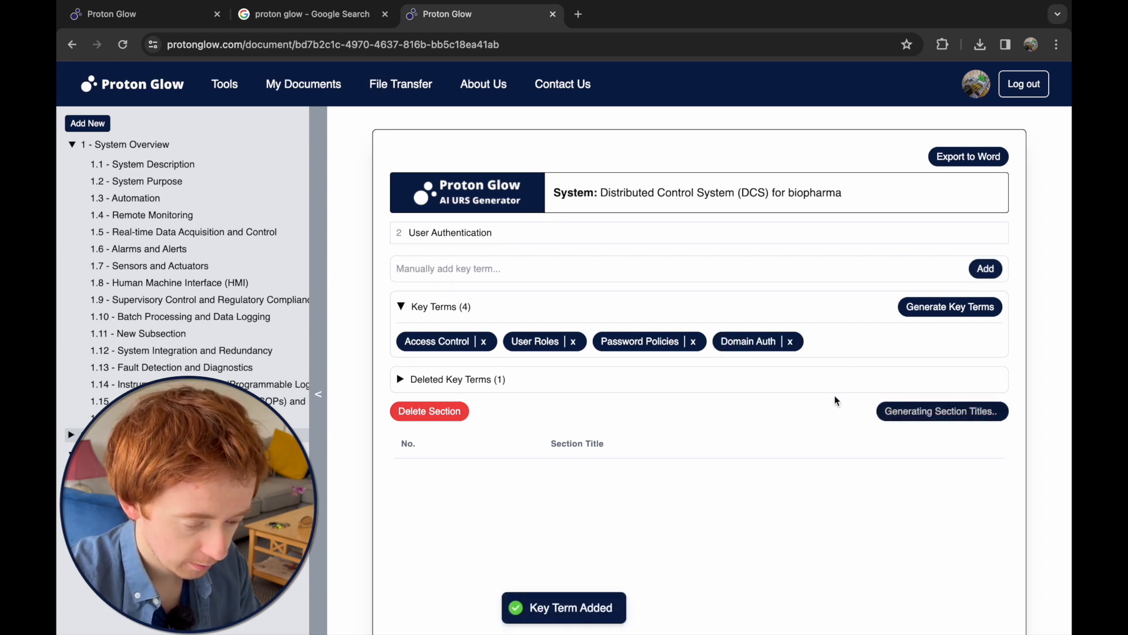
scroll(805, 400, down, 2)
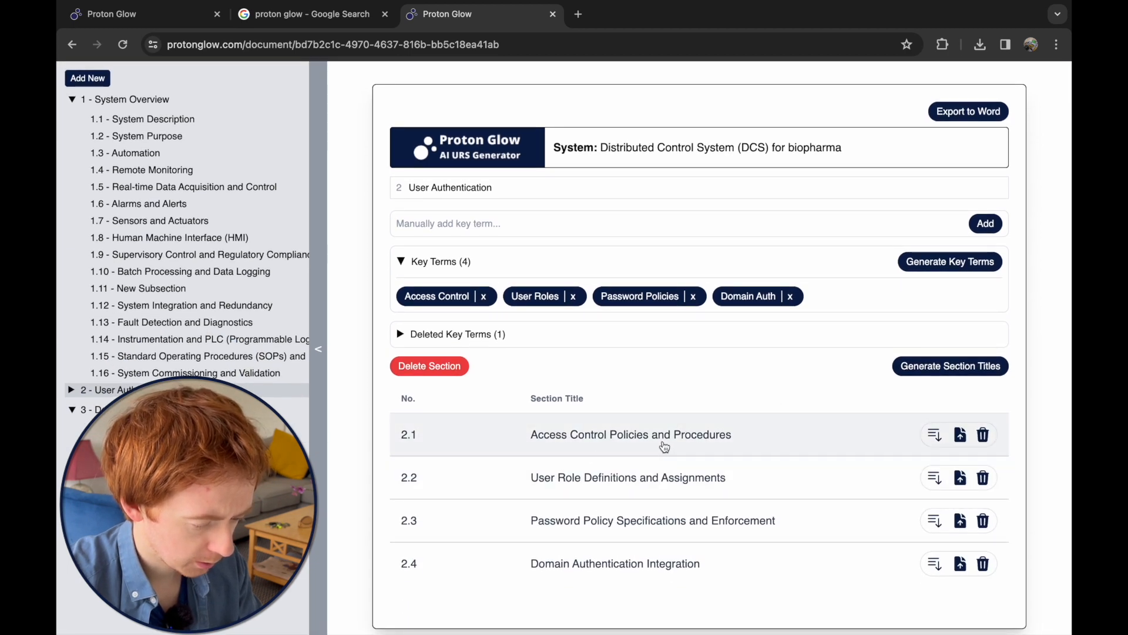
click(983, 434)
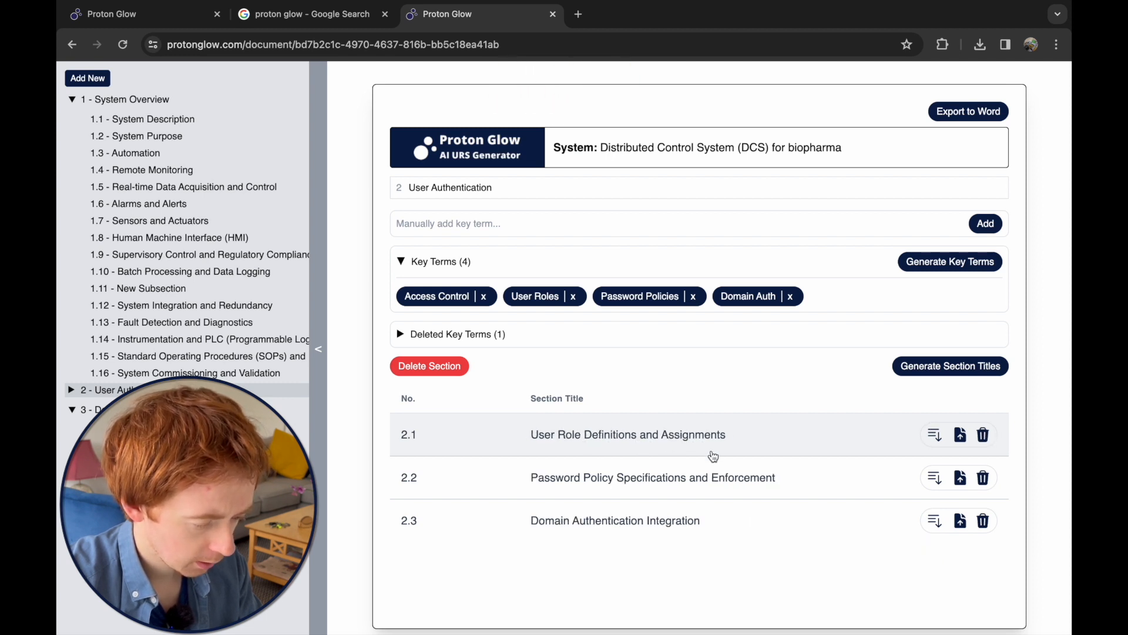
- Rename subsection 2.1 User Role Definitions and Assignments as User Access Matrix
click(662, 435)
drag(598, 187, 443, 187)
text(A)
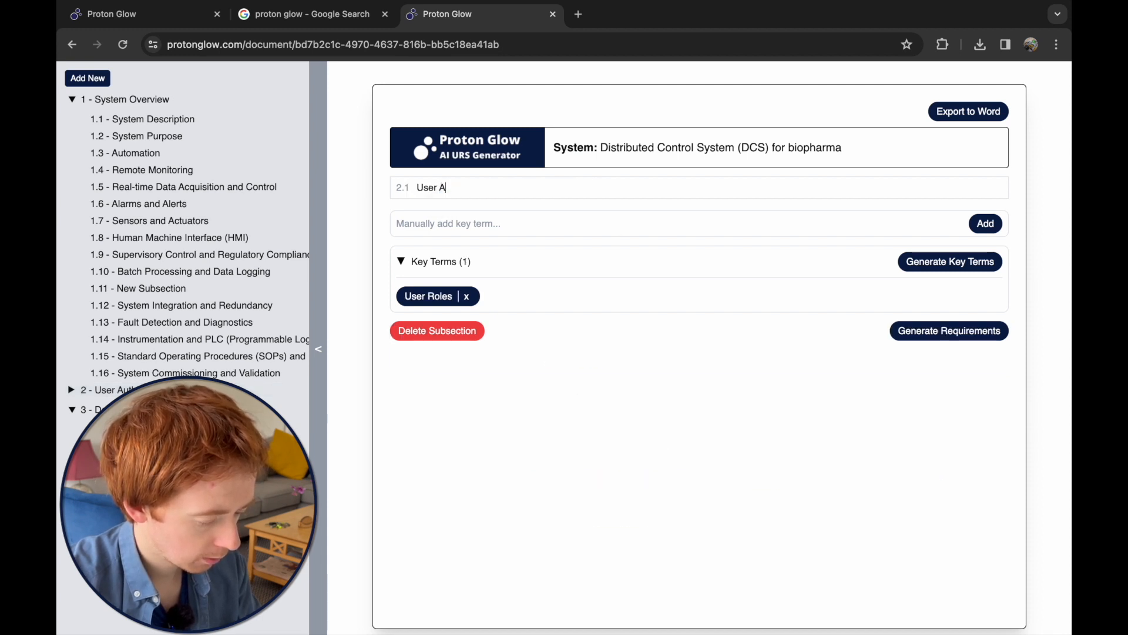
text(ccess M)
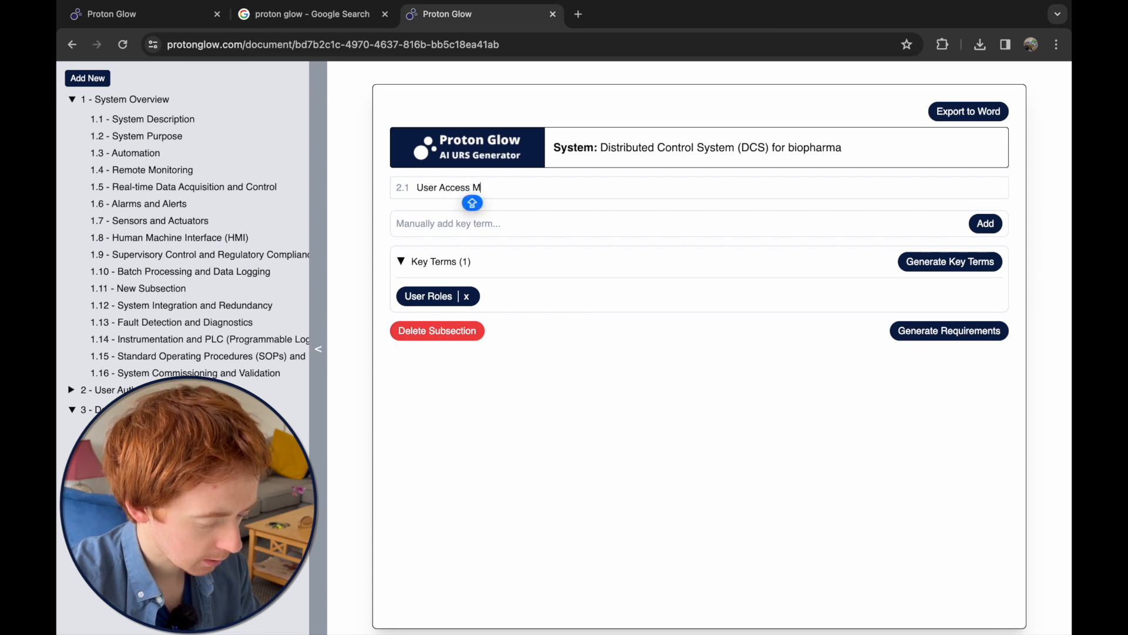
text(atrix)
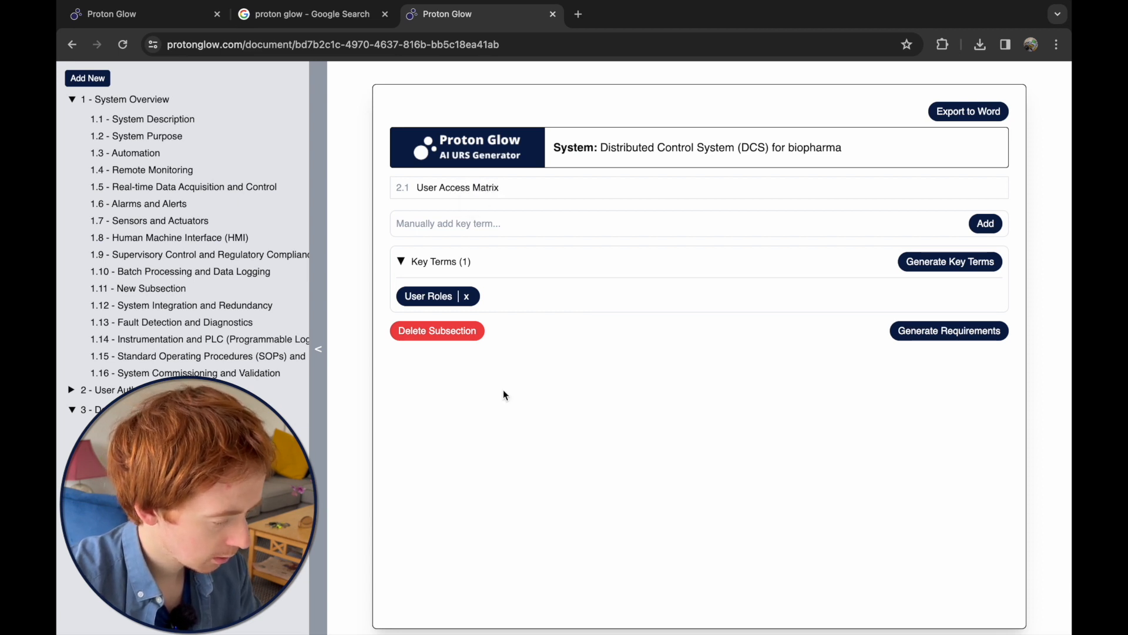
- Generate key terms for subsection 2.2 Password Policy Specifications and Enforcement, excluding Multi-factor Authentication, and generate its requirements
click(72, 390)
click(112, 427)
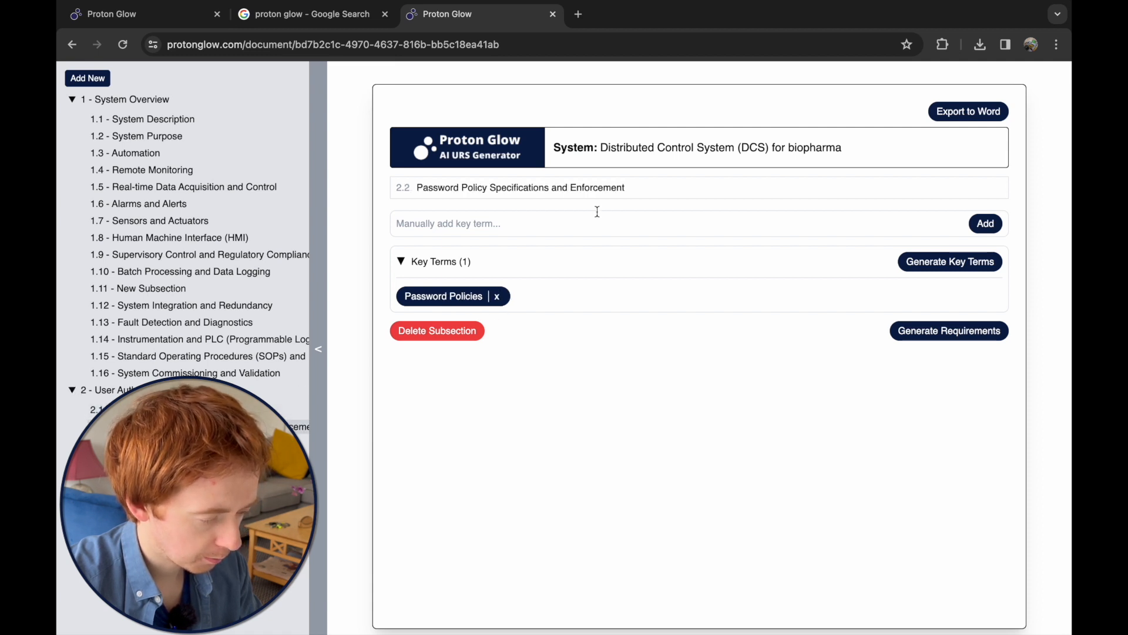
click(945, 269)
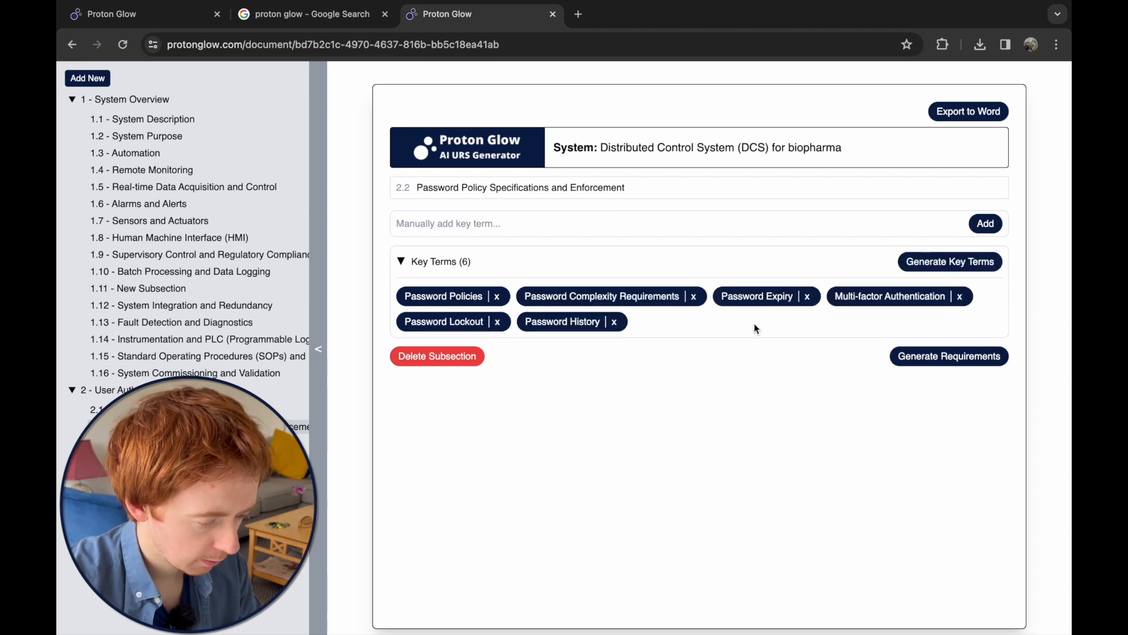
click(960, 296)
click(932, 392)
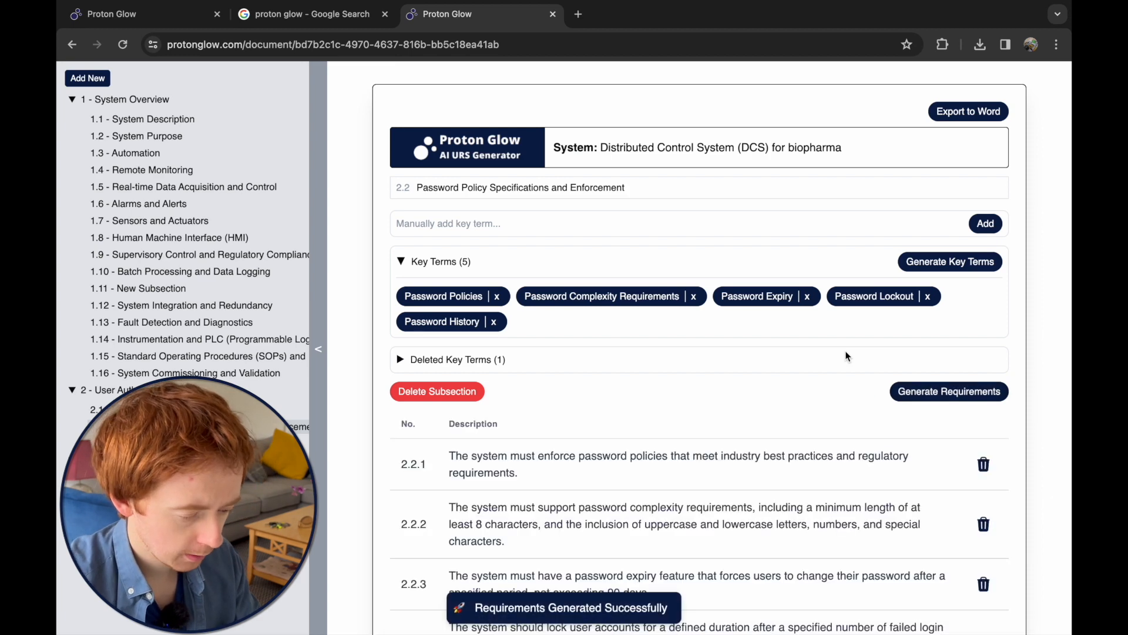
scroll(819, 402, down, 2)
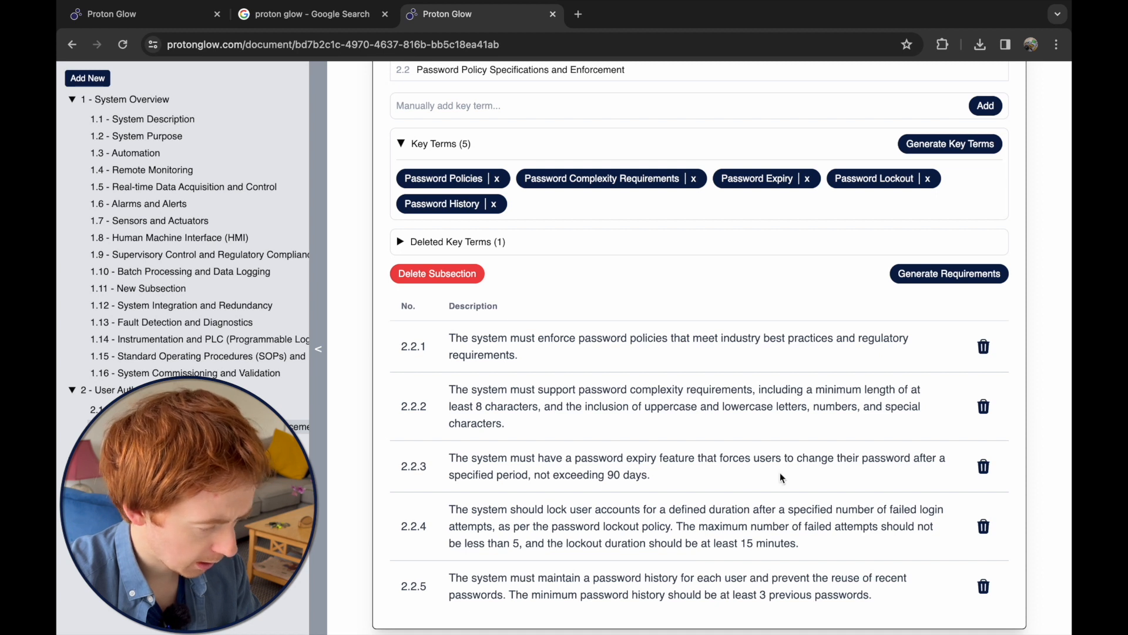
- Generate key terms for subsection 2.3 Domain Authentication Integration, excluding Password Policies, and generate its requirements
click(194, 443)
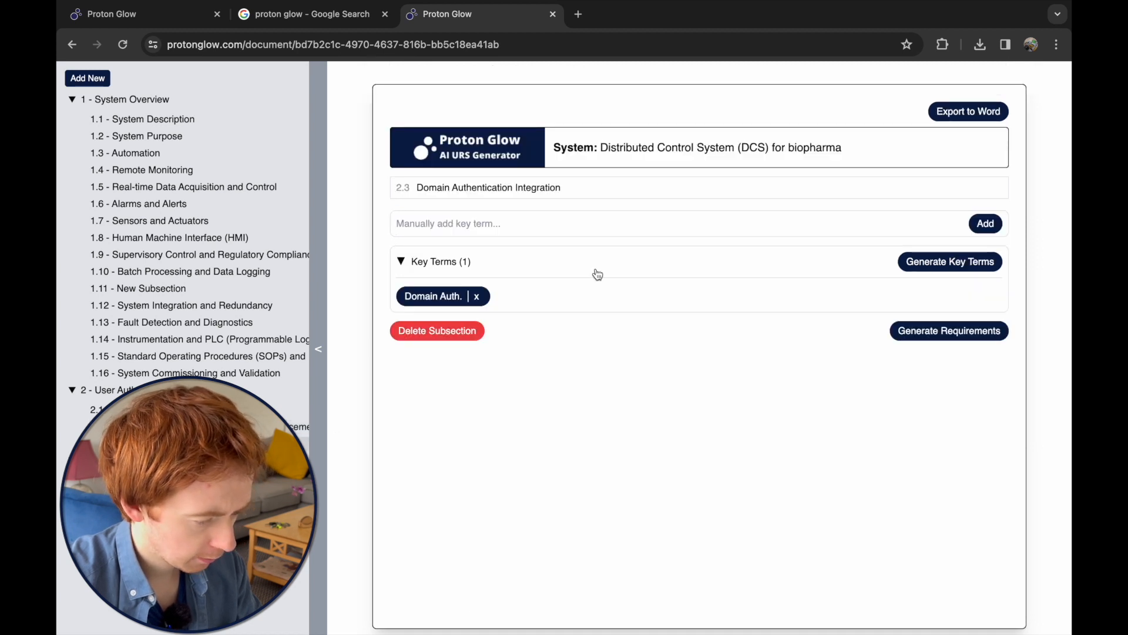
click(939, 265)
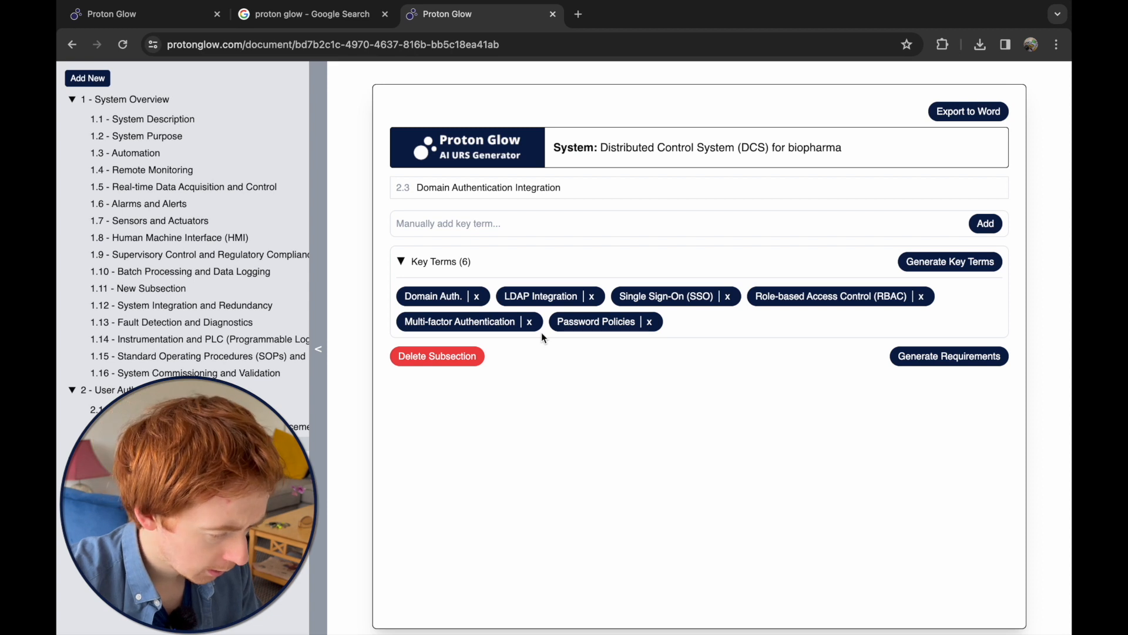
click(650, 322)
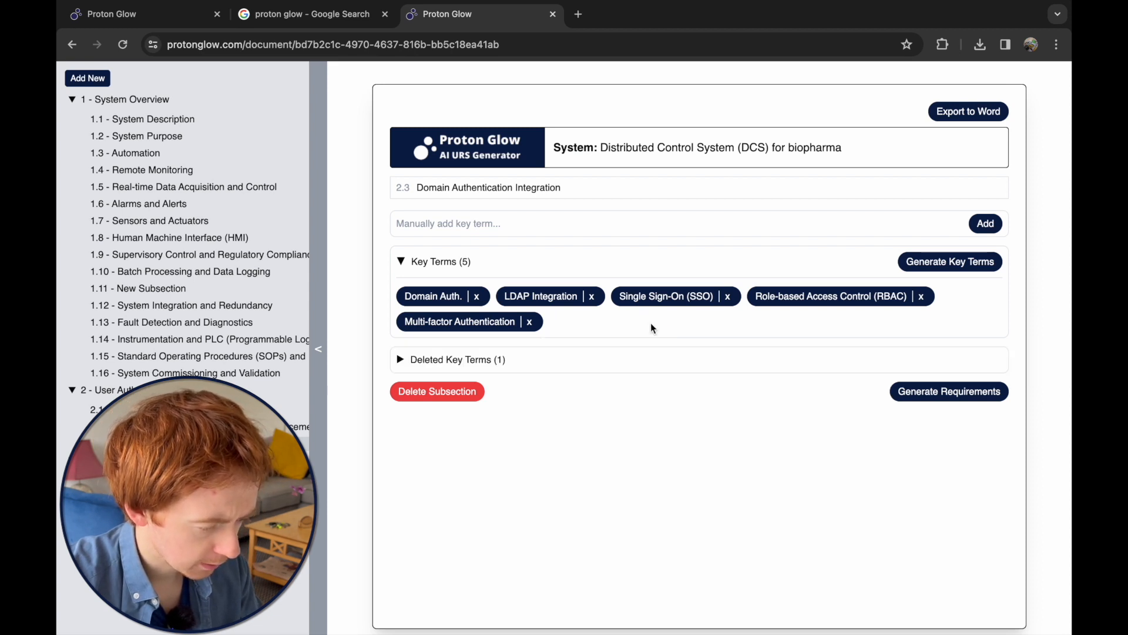
click(929, 393)
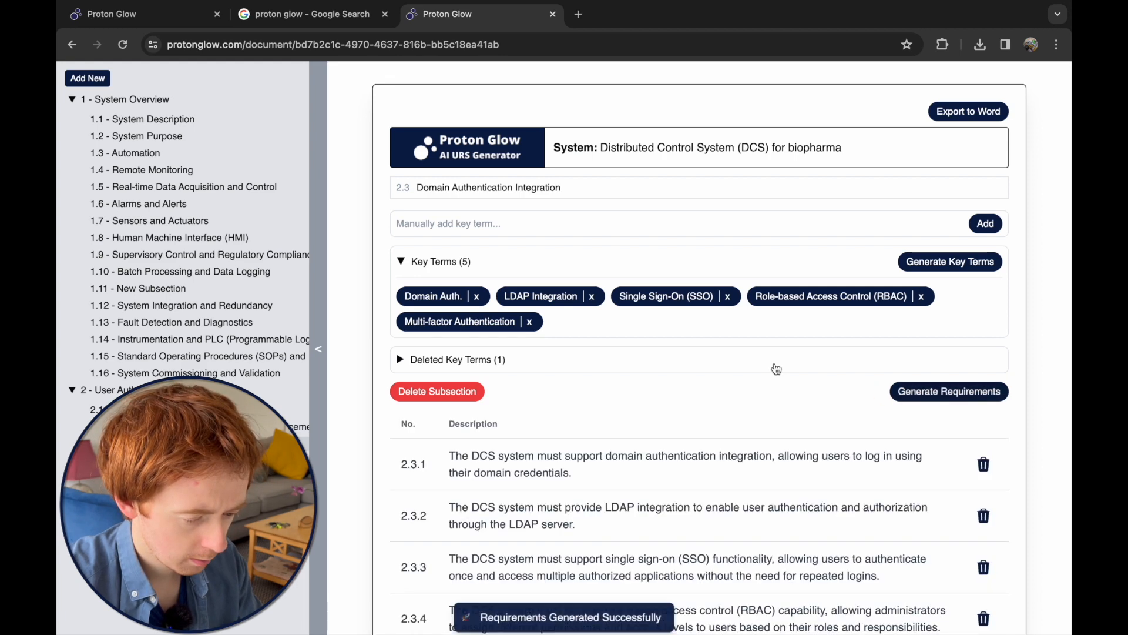
scroll(776, 368, down, 3)
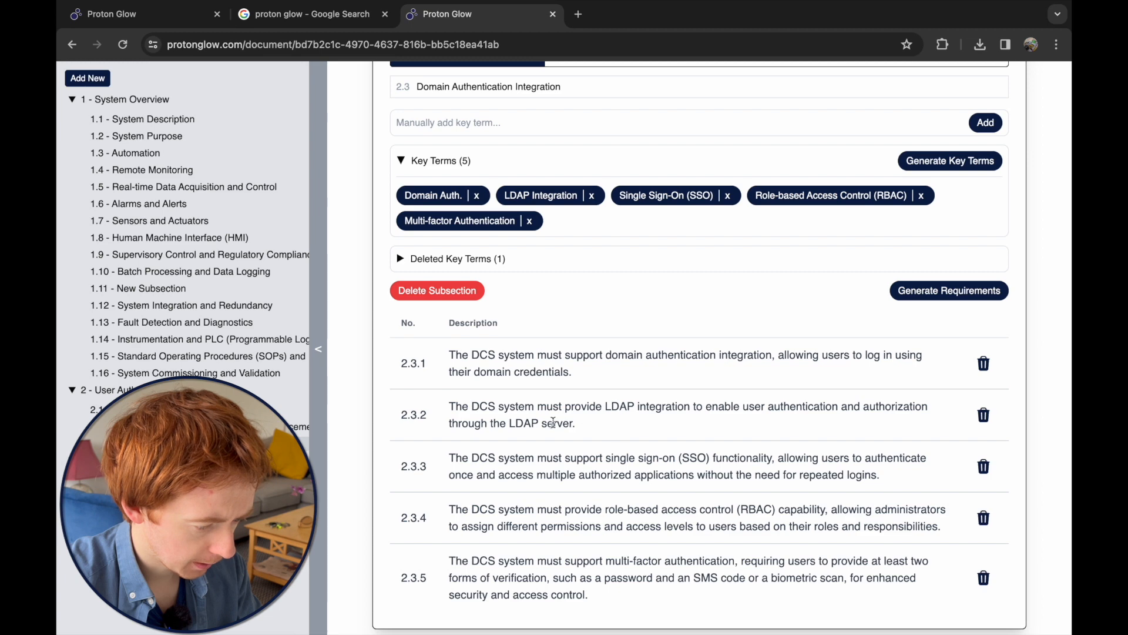
drag(610, 412, 633, 410)
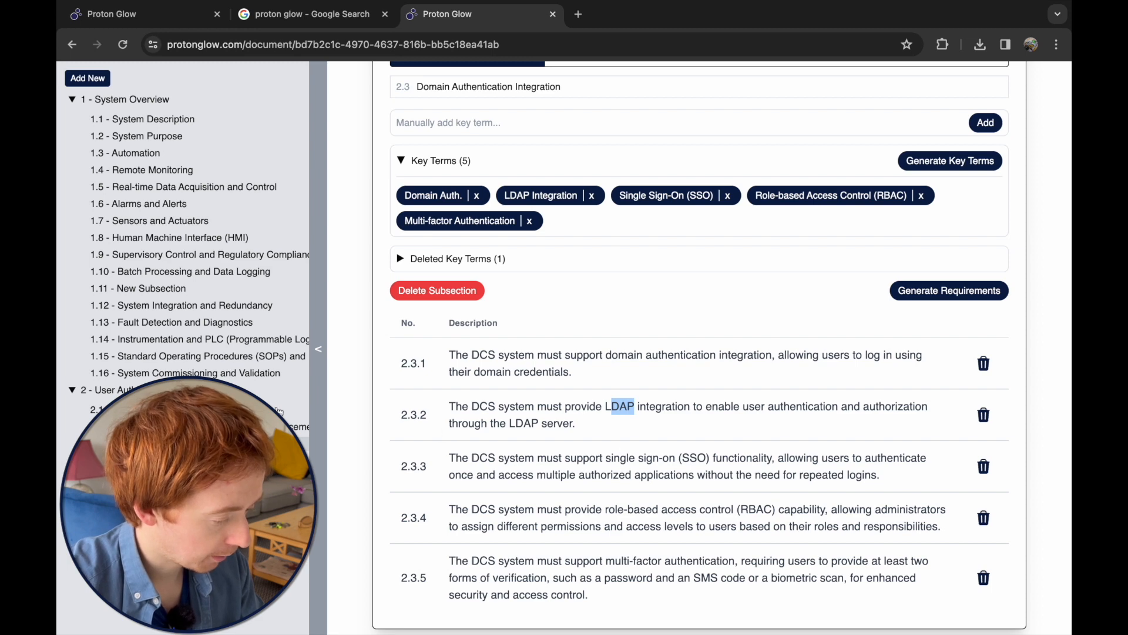
- Add another new section directly after System Overview and title it Audit trail
scroll(279, 411, up, 2)
scroll(280, 412, down, 2)
scroll(280, 411, up, 1)
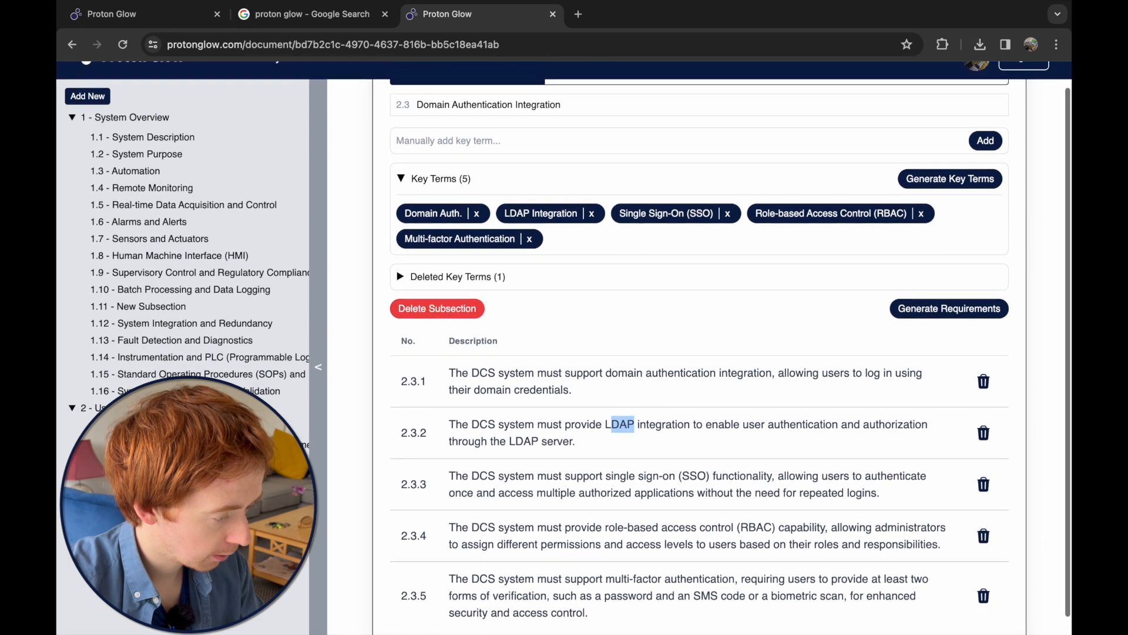
scroll(195, 228, up, 1)
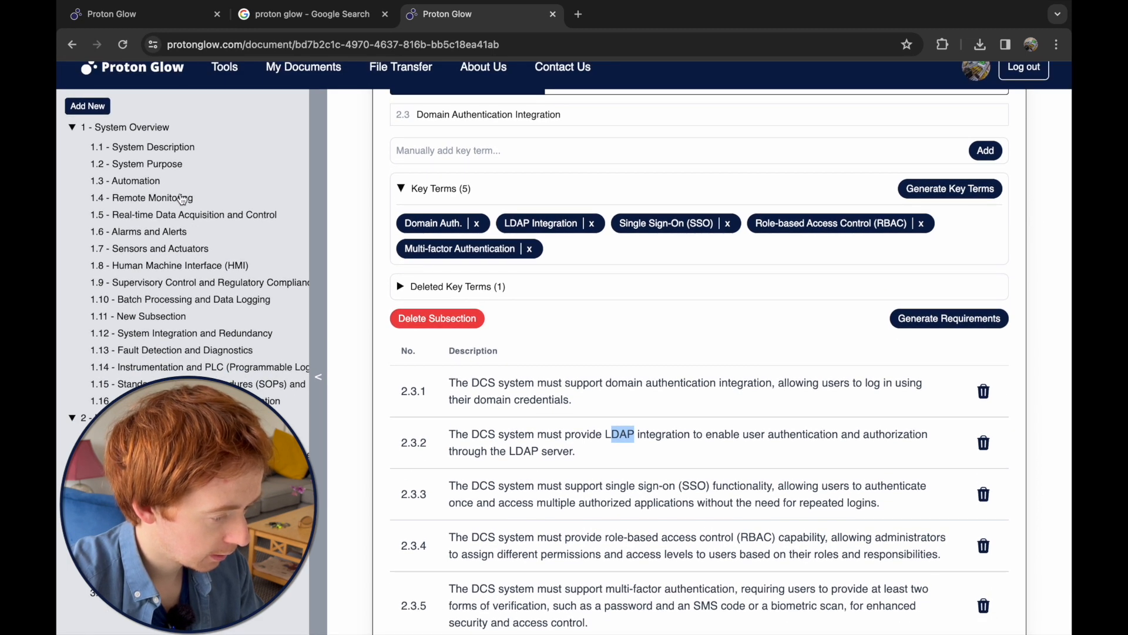
click(121, 129)
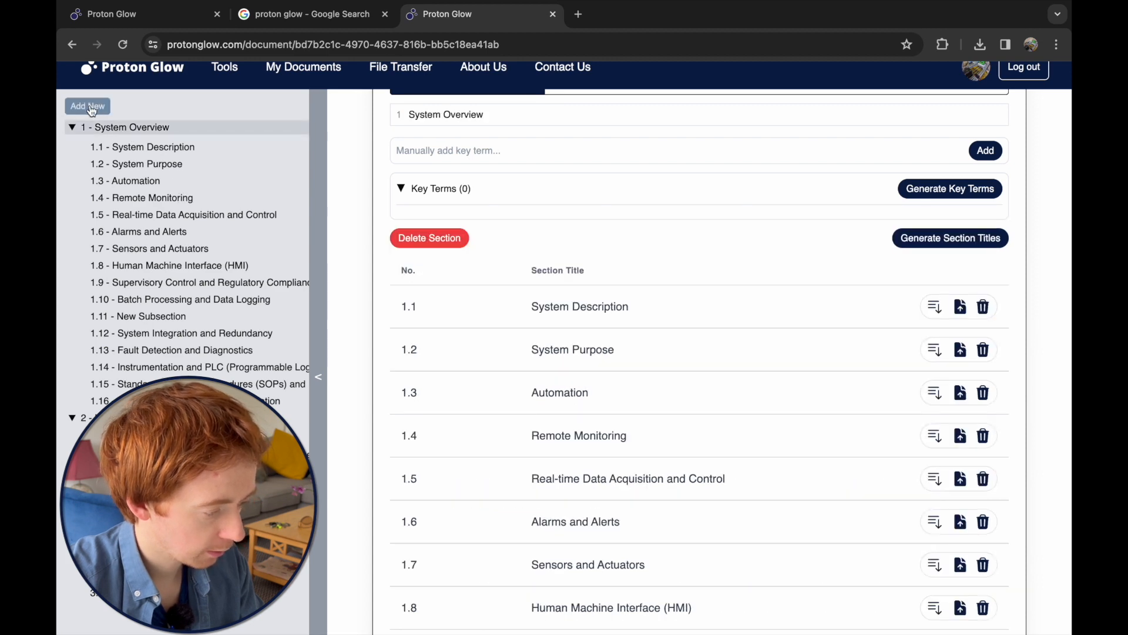
click(117, 417)
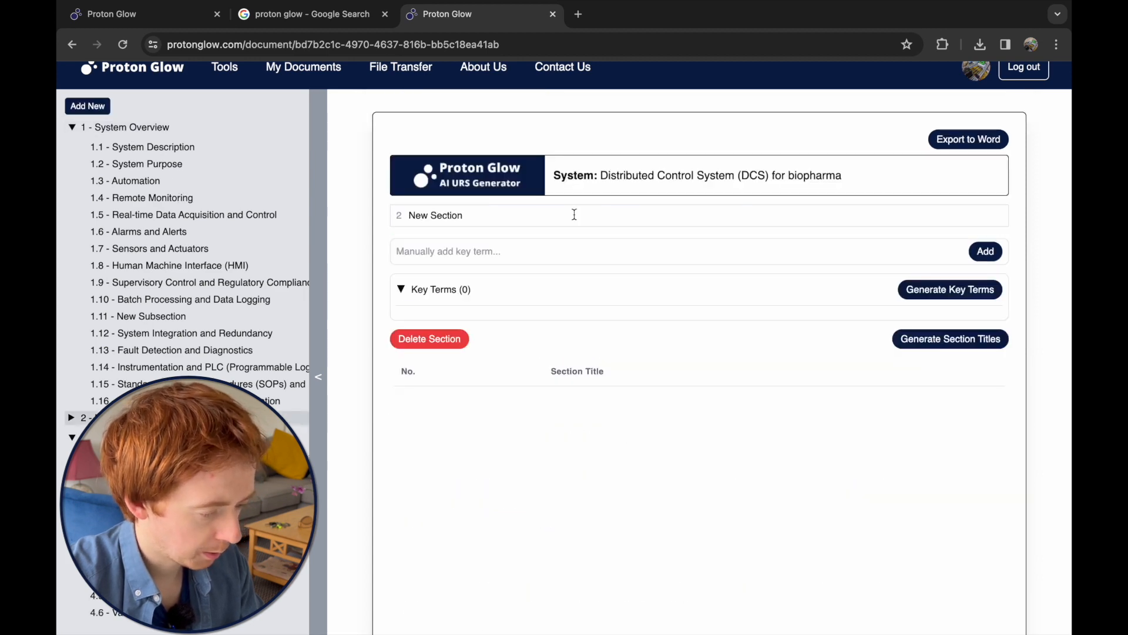
key(shift+alt+Left)
key(shift+alt+Left)
text(A)
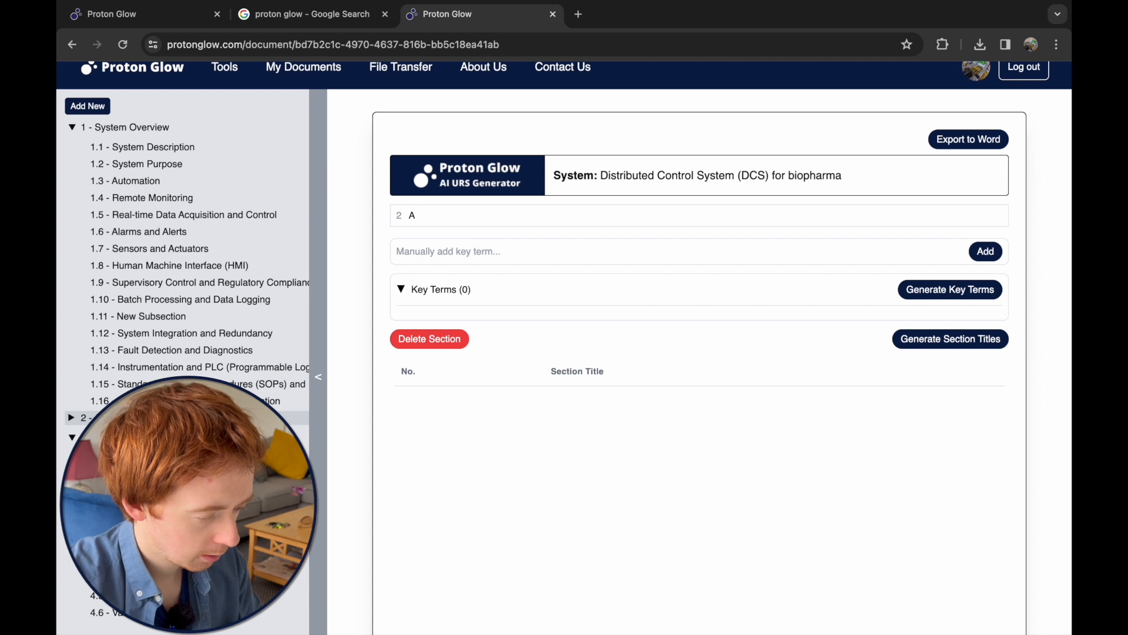
text(udit trail)
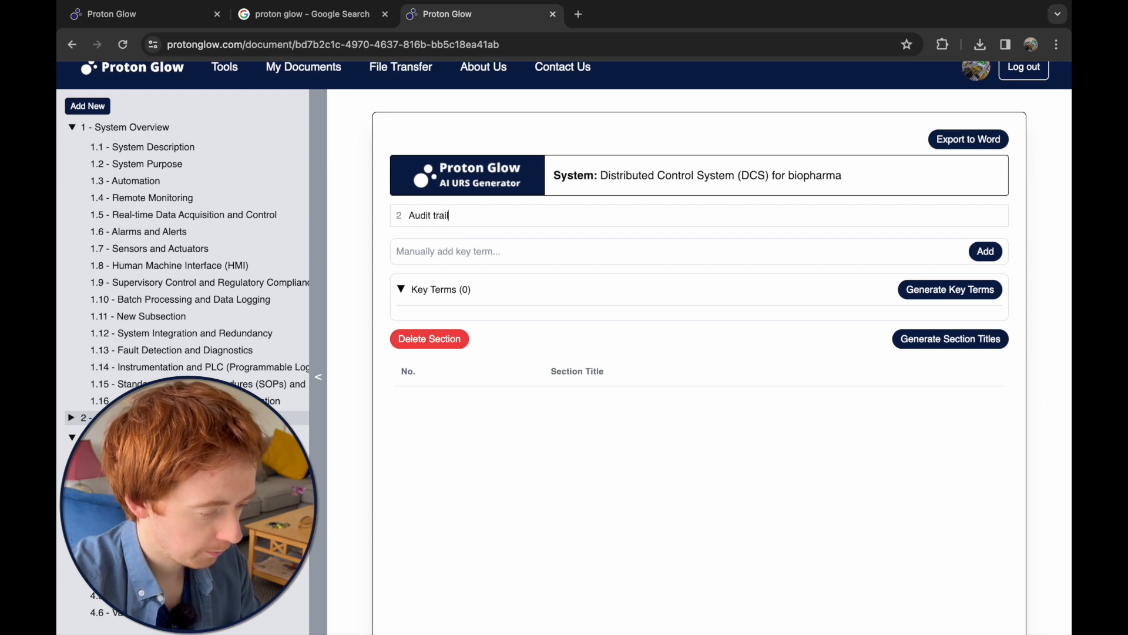
- Generate key terms for the Audit trail section and manually add the key term Electronic Records
click(948, 290)
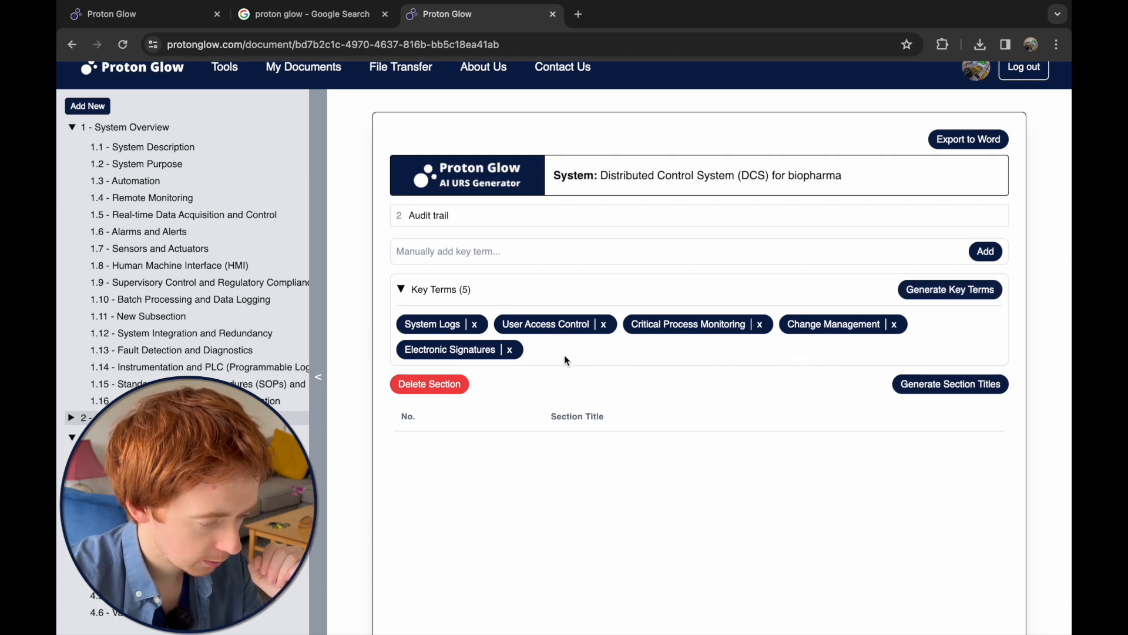
click(492, 254)
text(Elect)
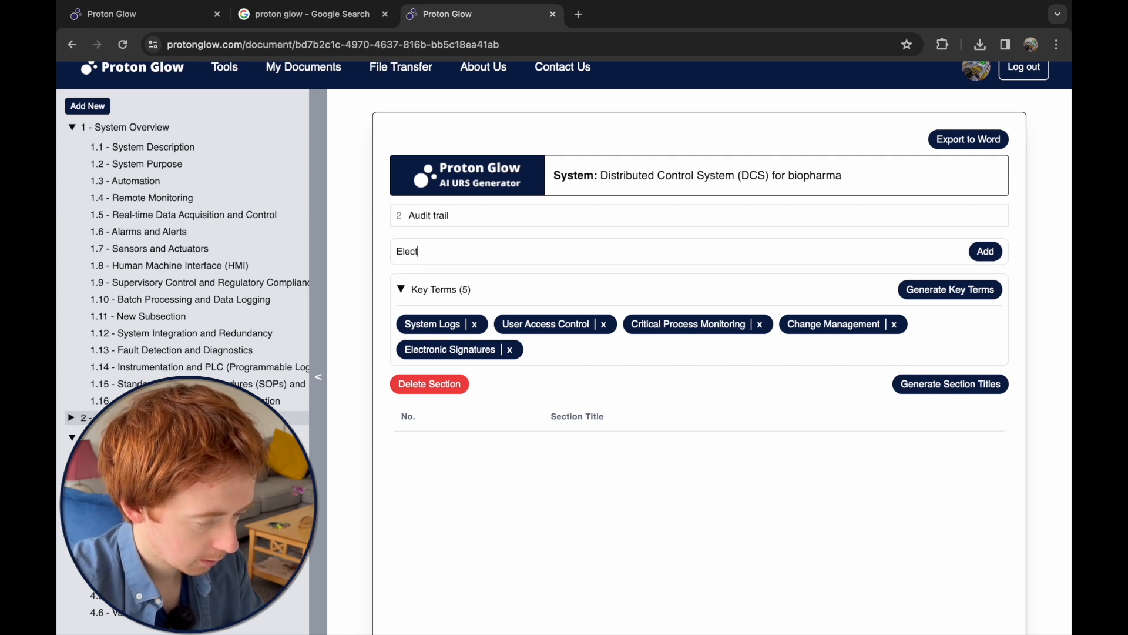
text(ronic )
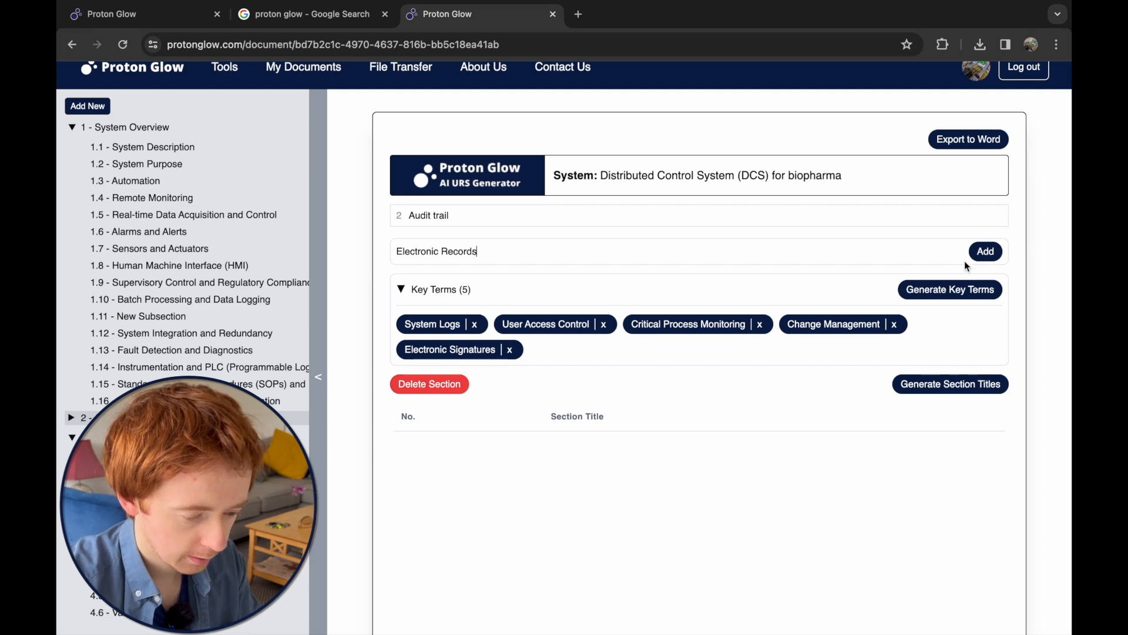
text(Records)
click(980, 253)
- Generate the subsection titles for the Audit trail section from its key terms
click(973, 382)
scroll(858, 353, down, 2)
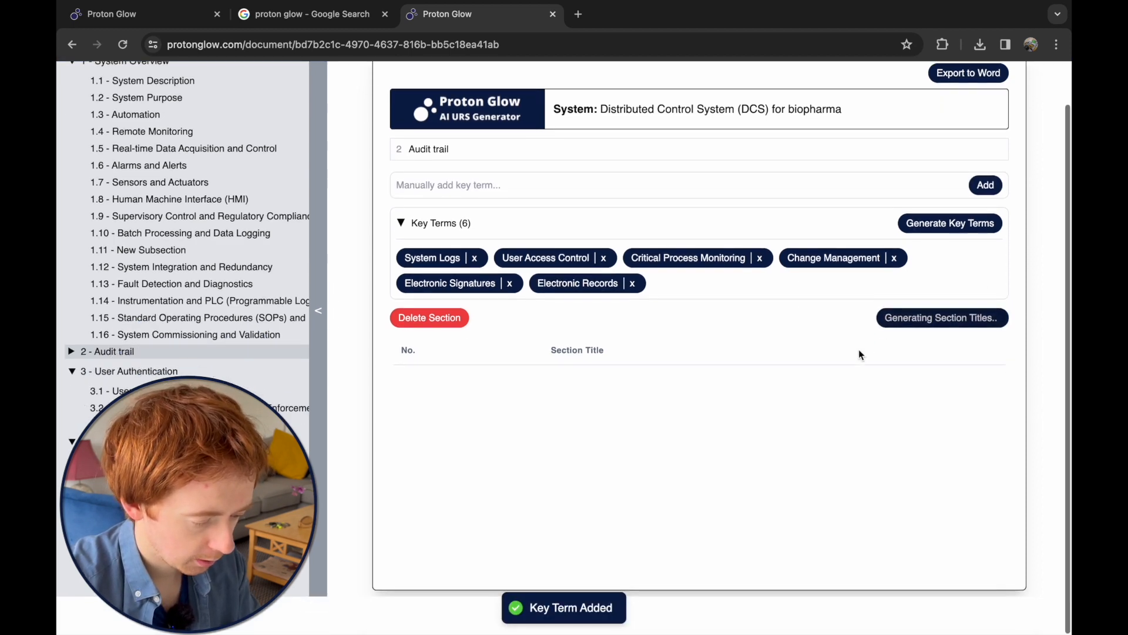
scroll(777, 382, down, 2)
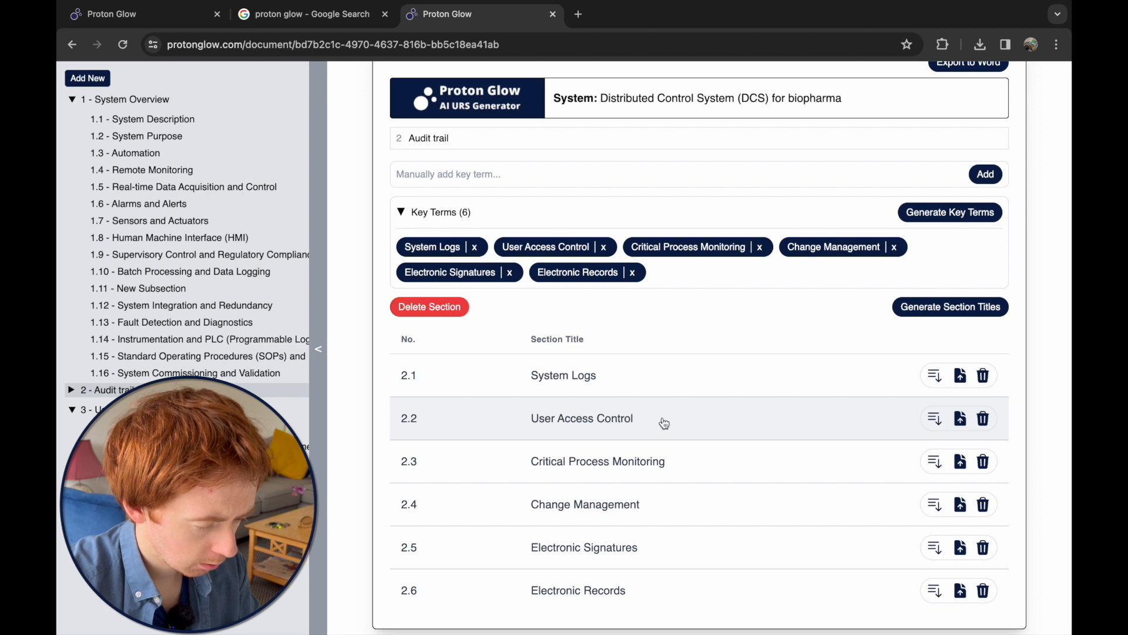
- Rename Audit trail subsection 2.2 User Access Control as User Access Logging
click(597, 426)
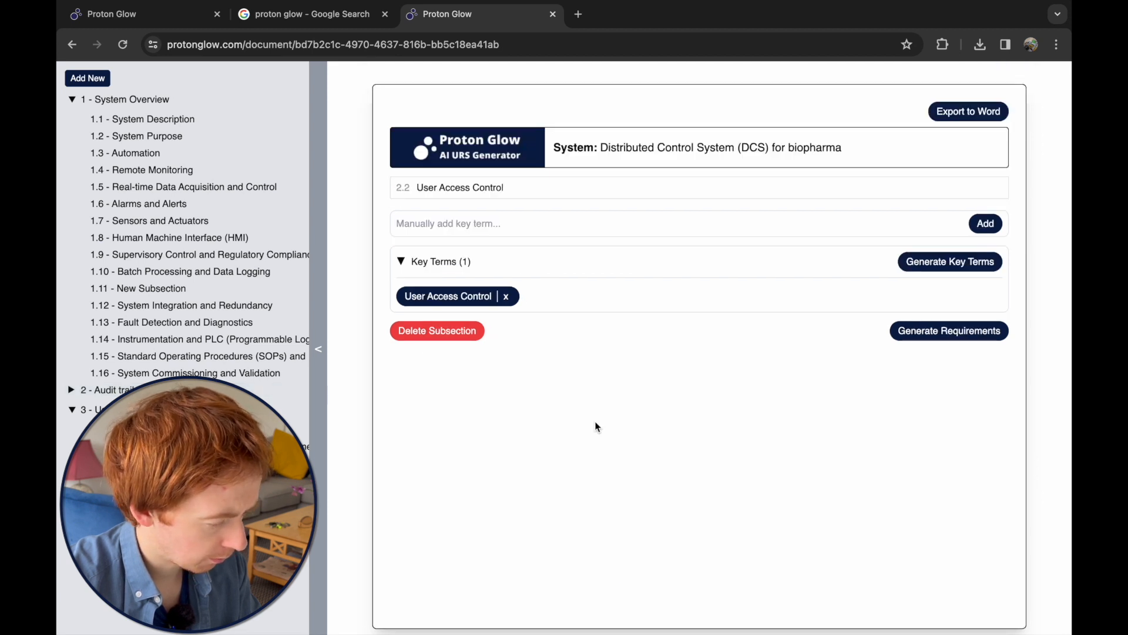
click(72, 392)
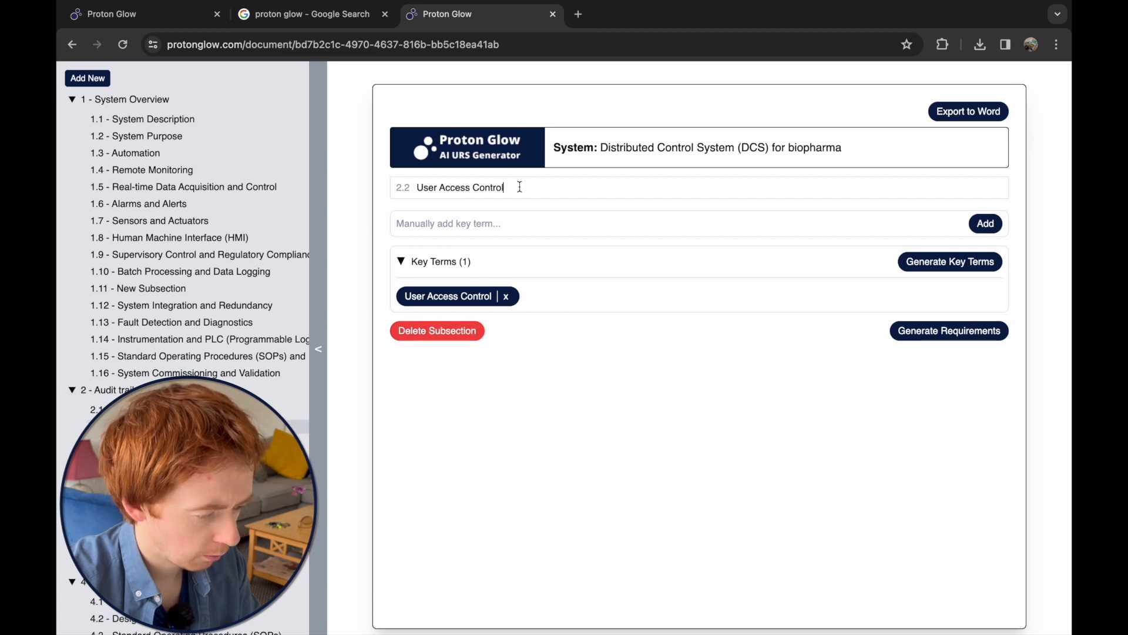
drag(520, 187, 475, 186)
text(Logging)
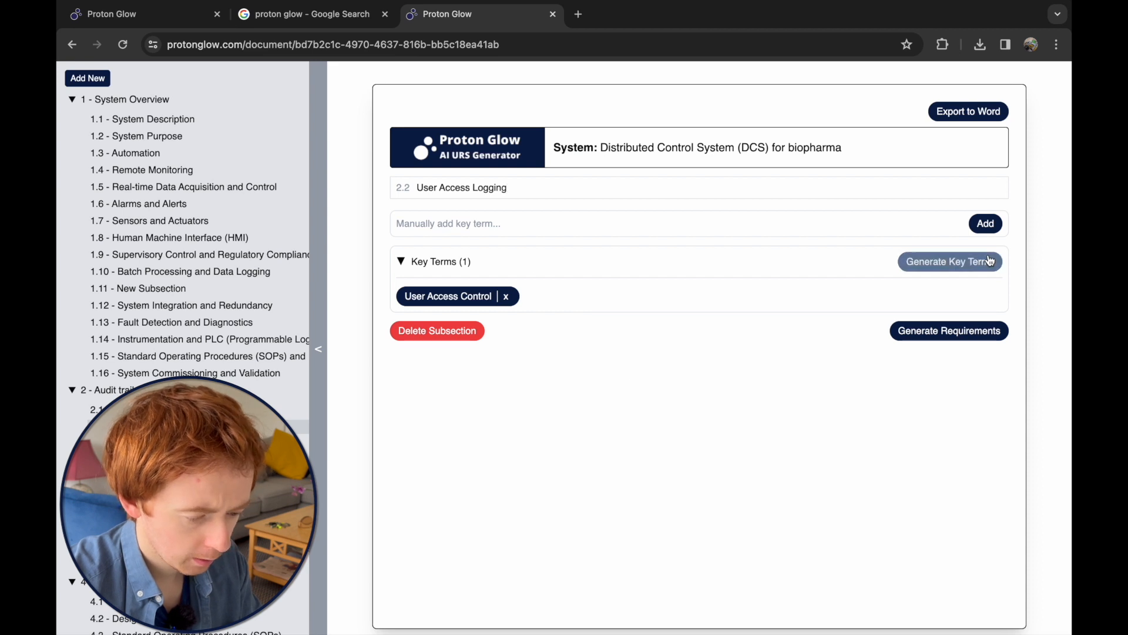
- Generate key terms for subsection 2.2 User Access Logging, keep all of them, and generate its requirements
click(950, 262)
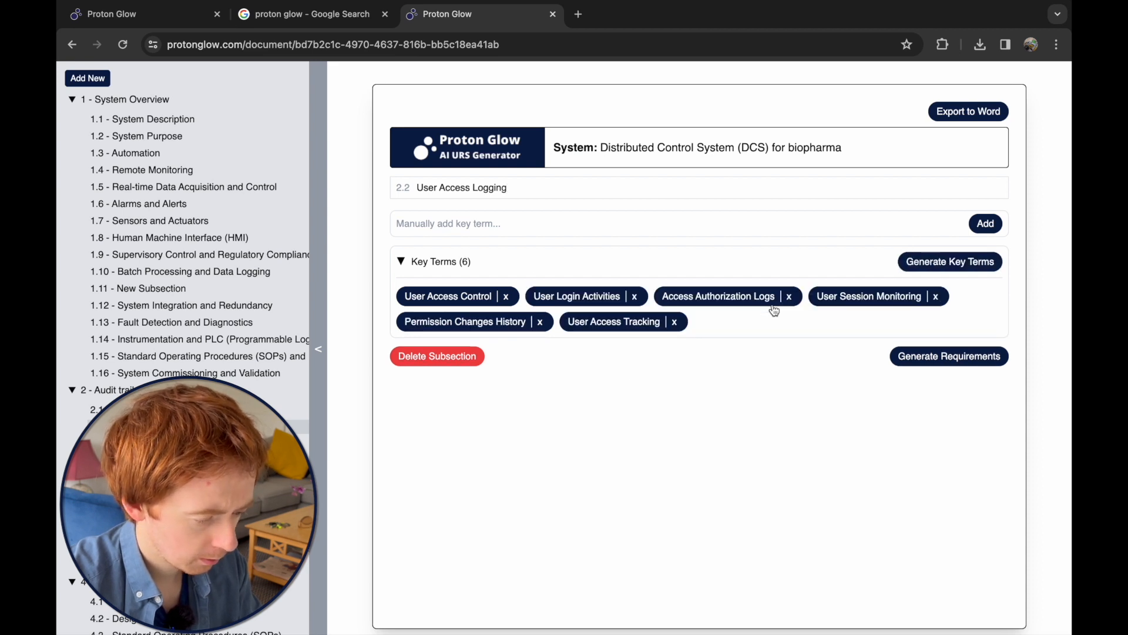
click(952, 356)
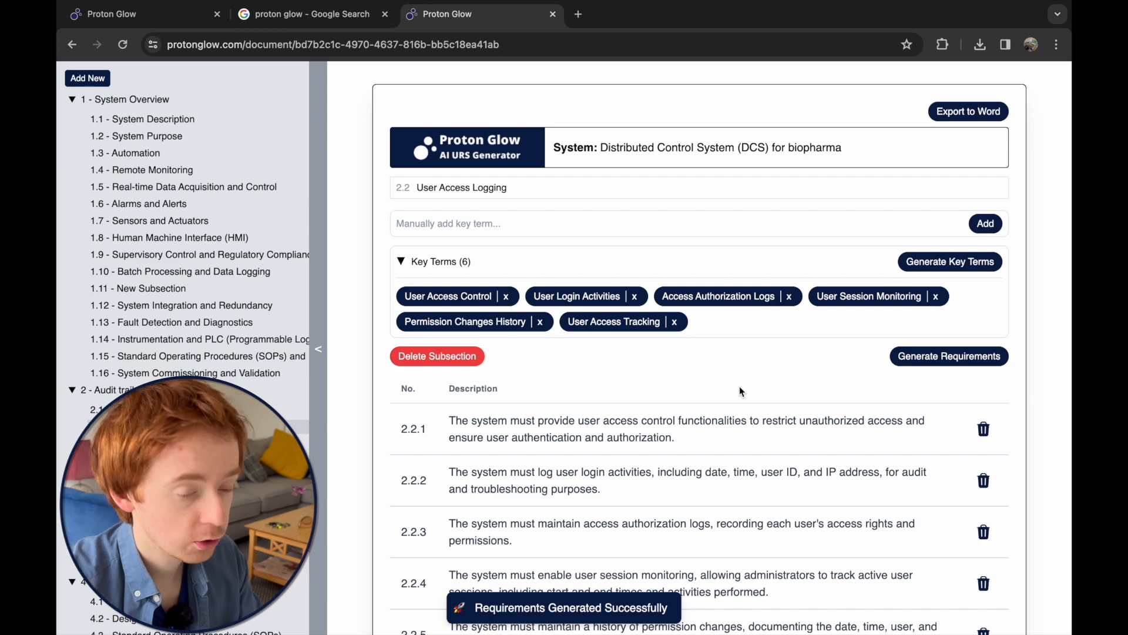
scroll(739, 386, down, 3)
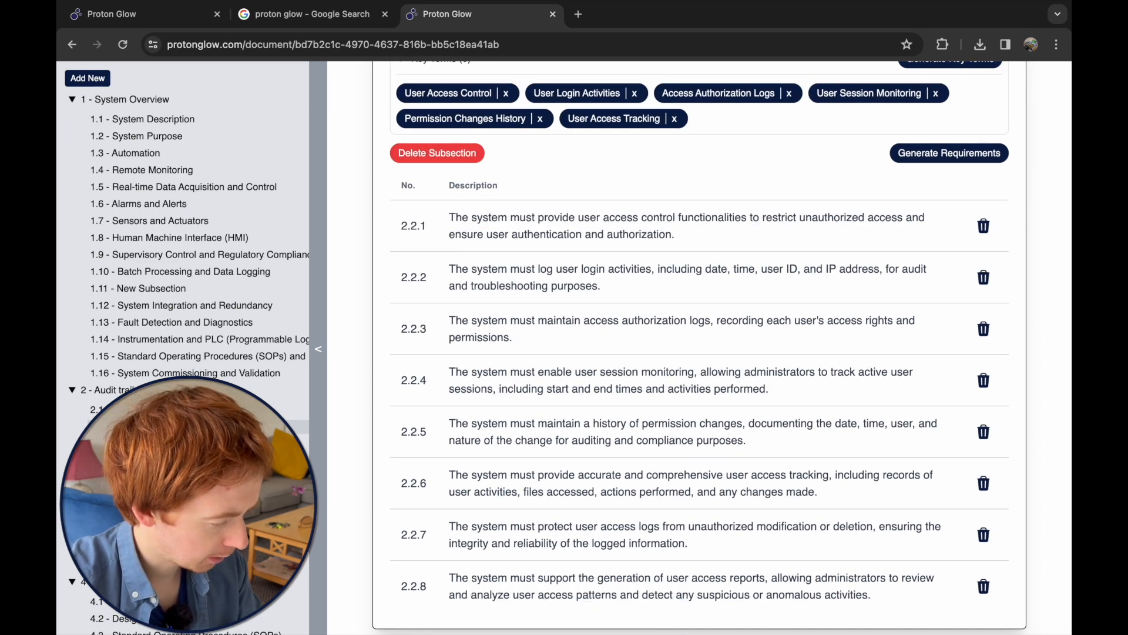
- Generate key terms for subsection 2.5 Electronic Signatures, excluding Authorship Verification, and generate its requirements
click(129, 477)
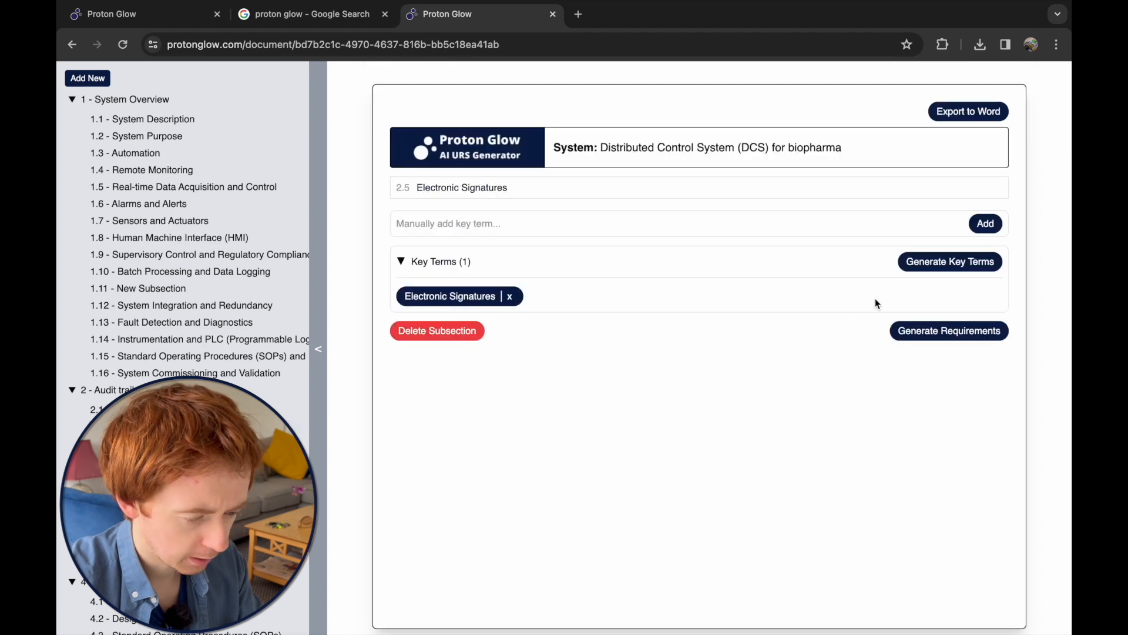
click(928, 273)
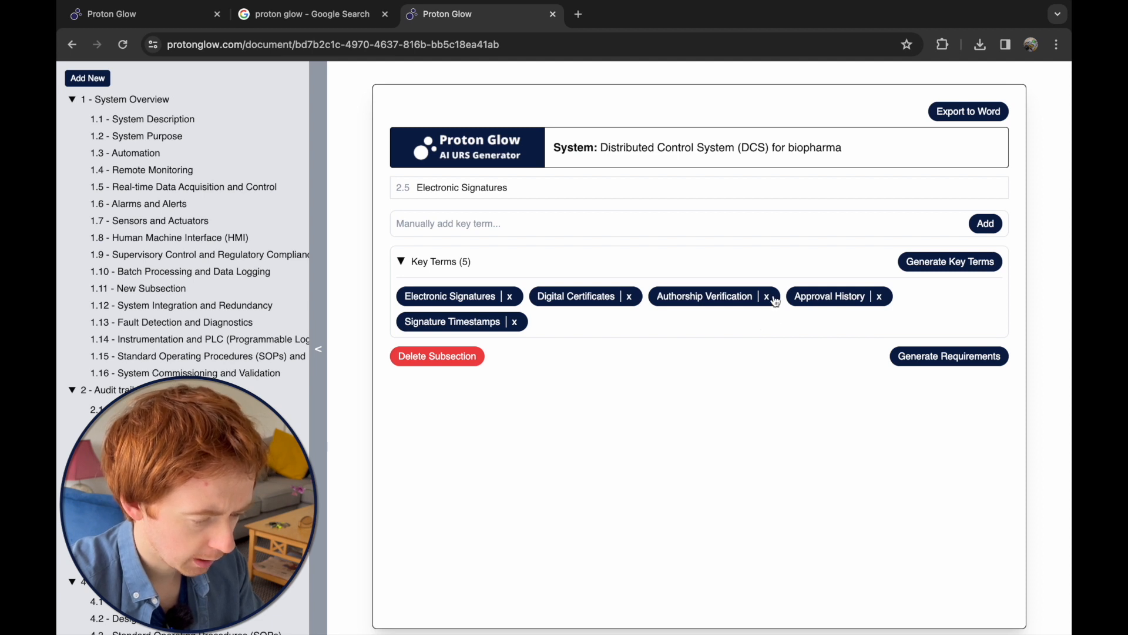
click(767, 297)
click(949, 371)
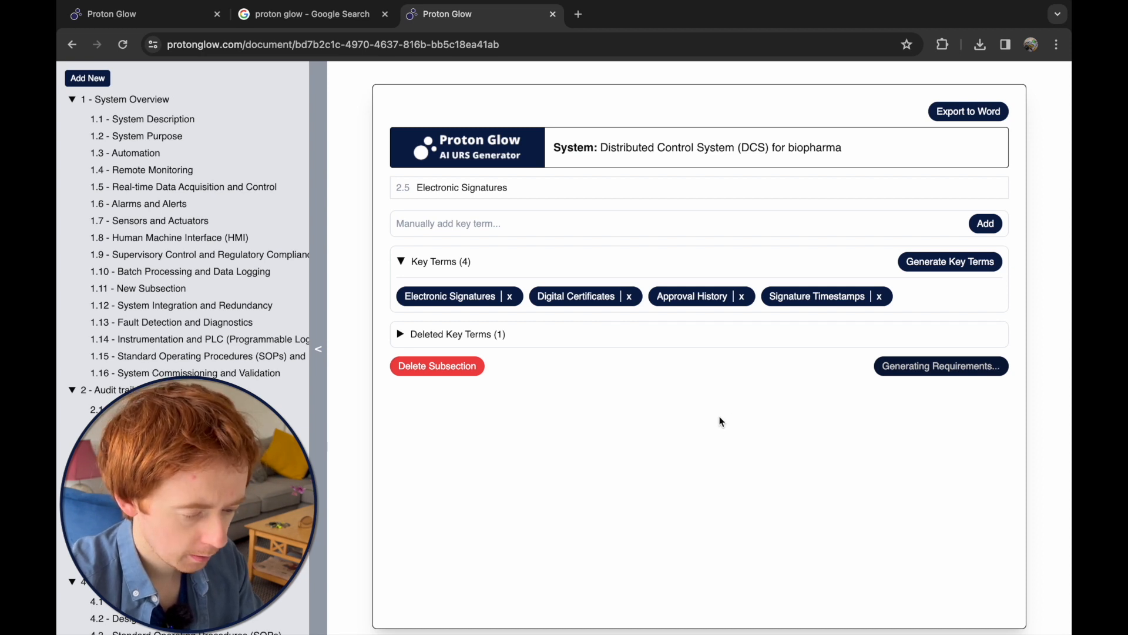
scroll(719, 418, down, 5)
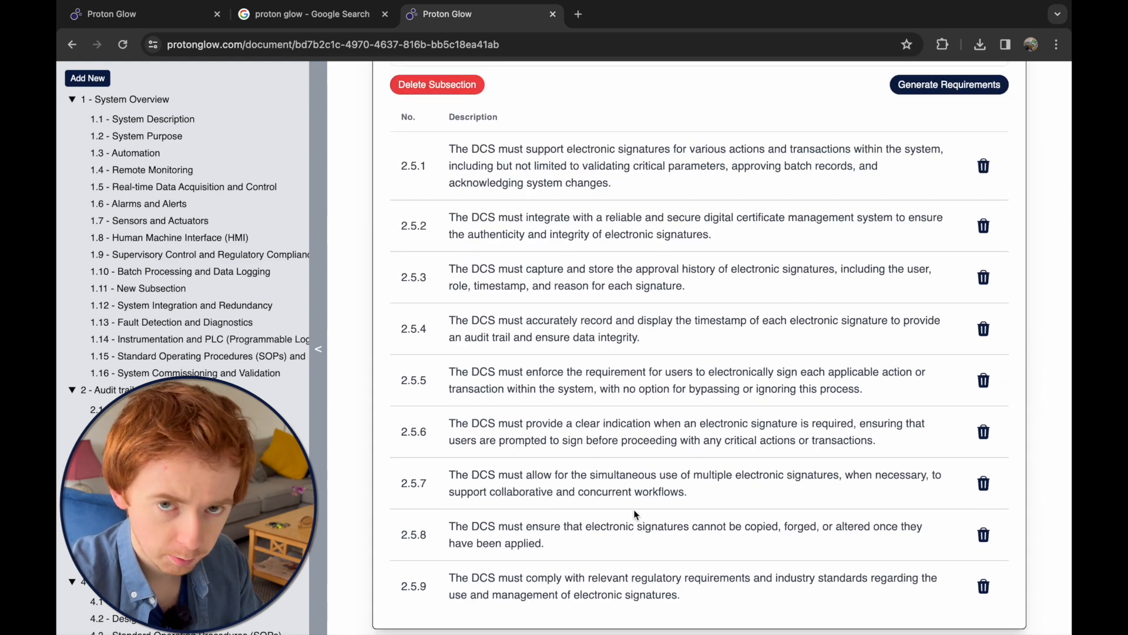
scroll(689, 394, up, 5)
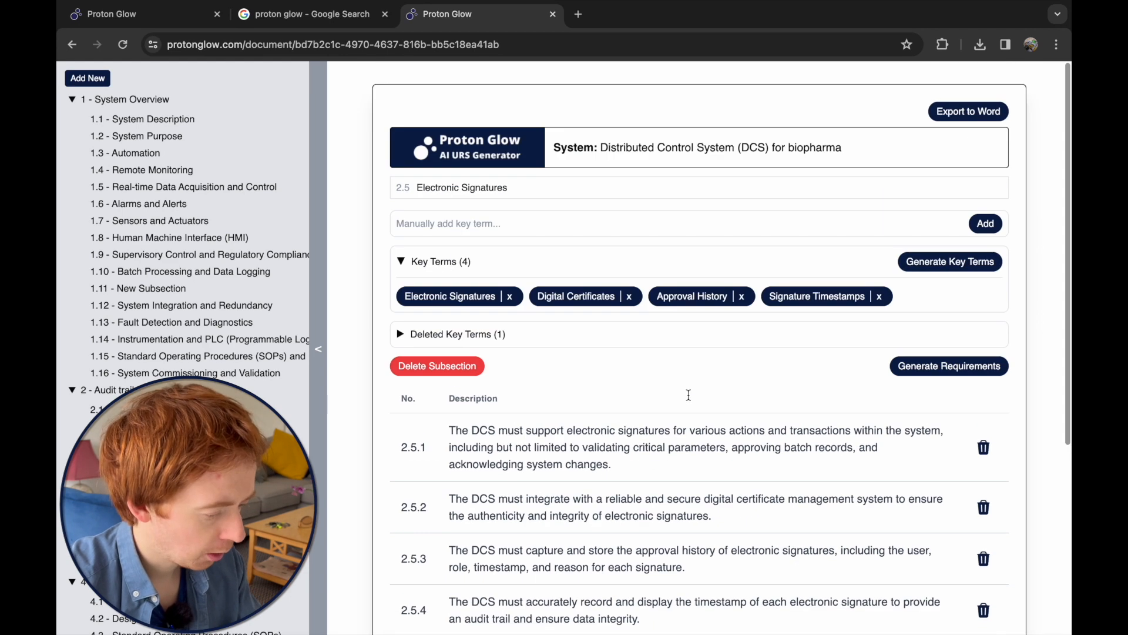
- Export the URS to Word and open the downloaded document in Microsoft Word
scroll(81, 340, down, 2)
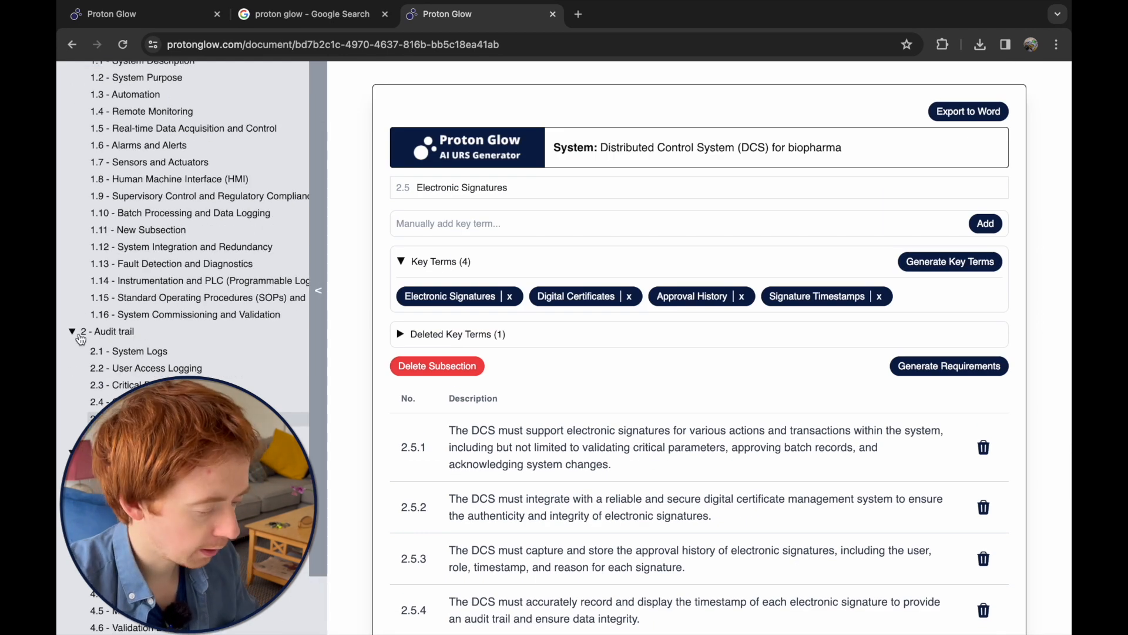
scroll(82, 341, up, 2)
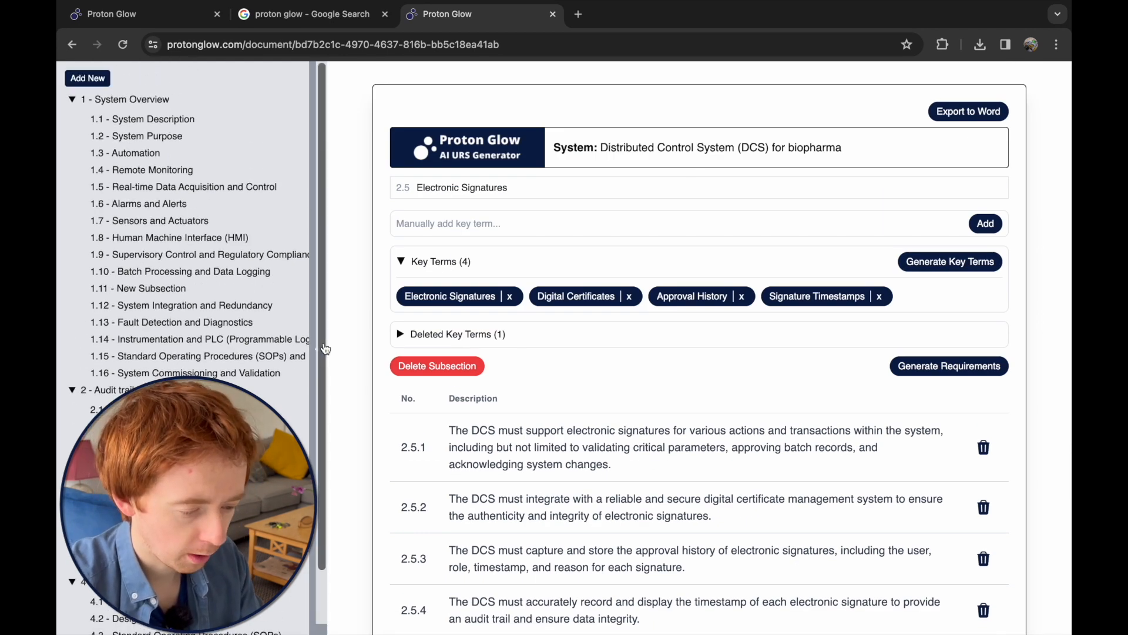
click(971, 117)
click(979, 45)
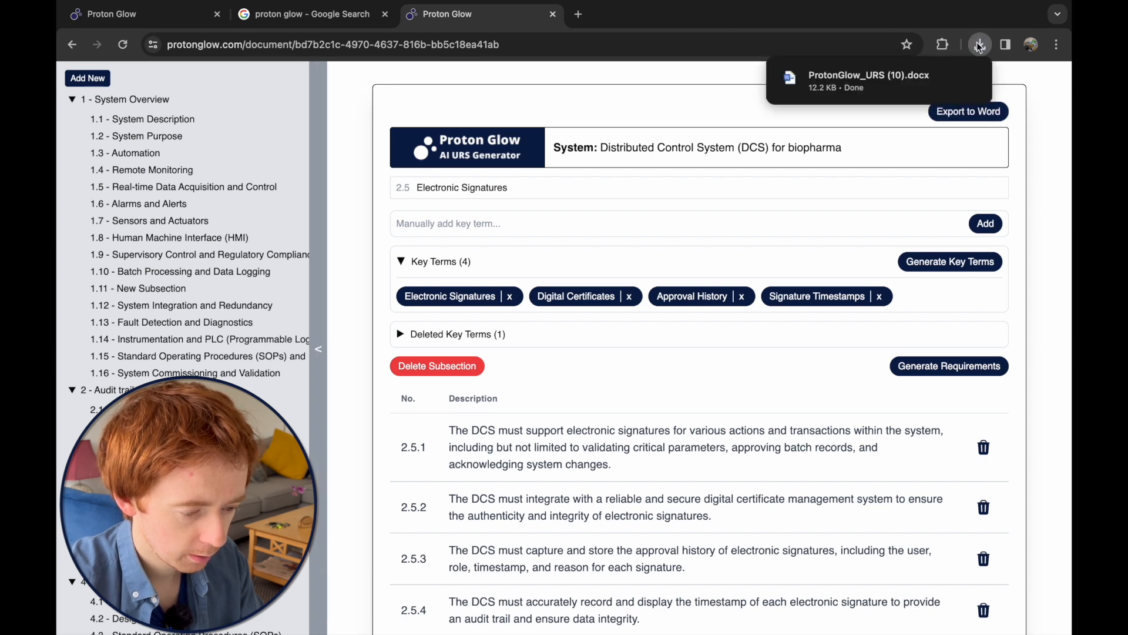
click(895, 77)
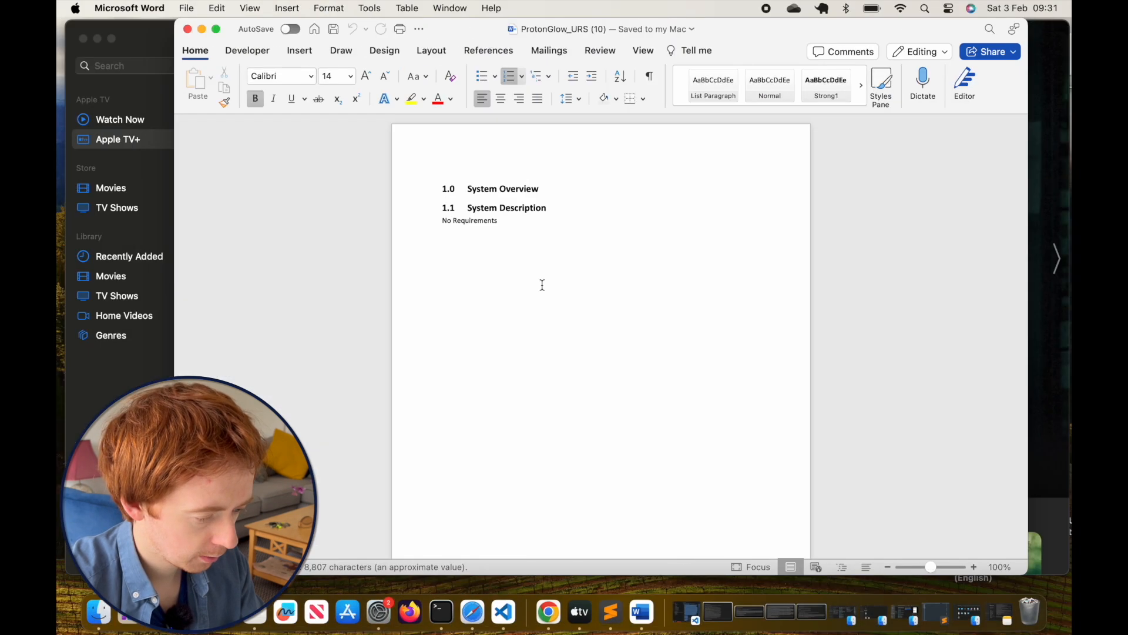
- Review the exported URS from System Overview through the Audit trail, user authentication and documentation sections, checking the requirement tables
scroll(541, 285, down, 20)
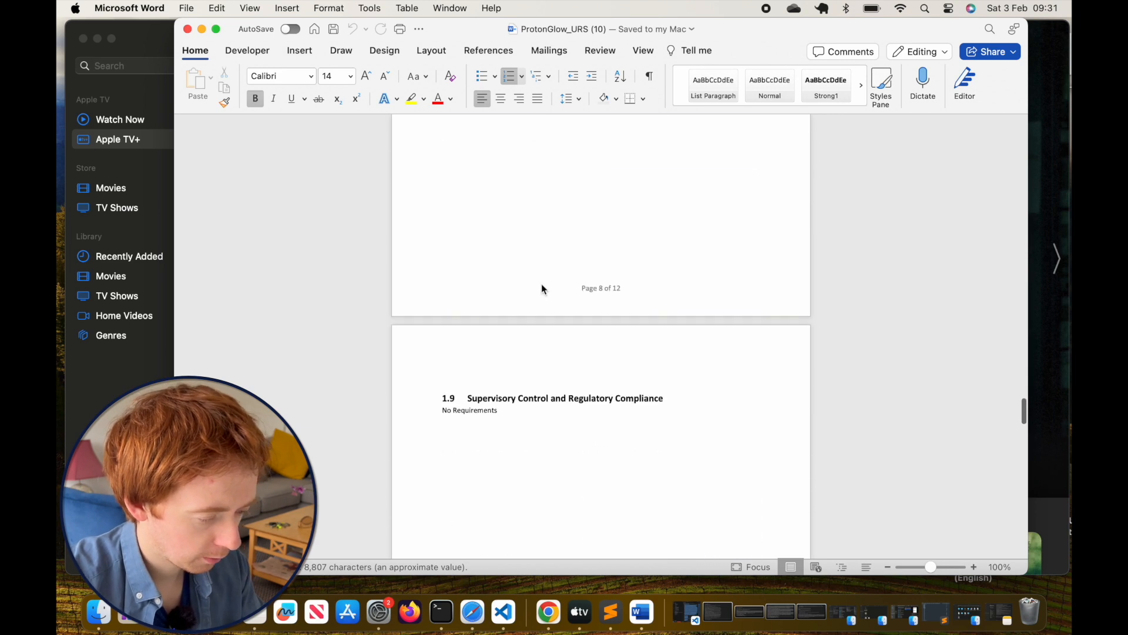
scroll(542, 285, down, 10)
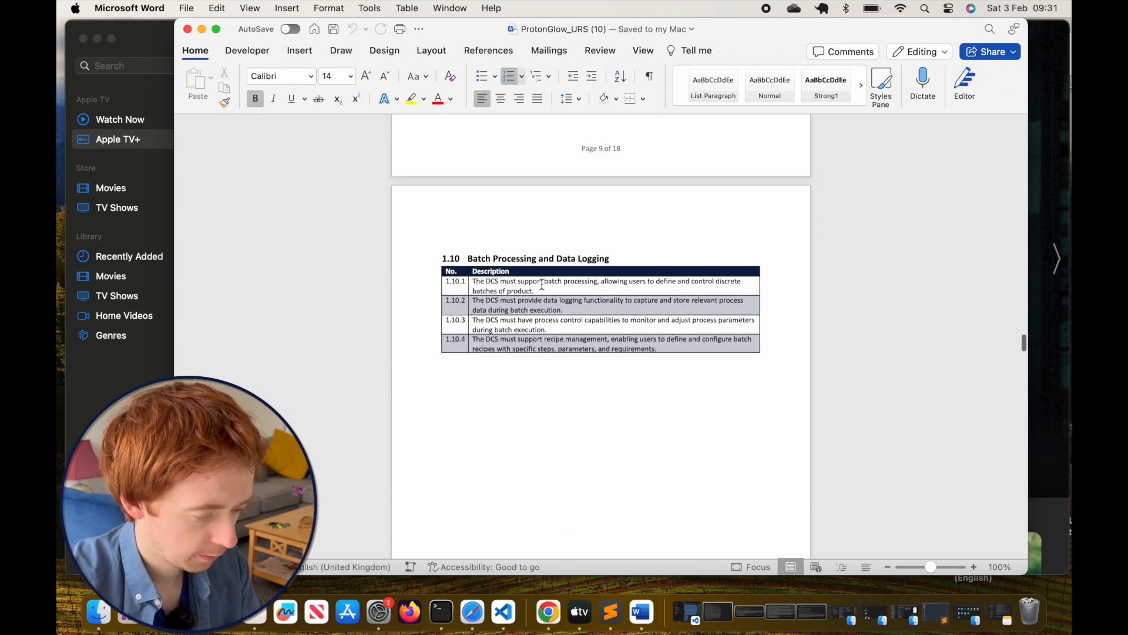
scroll(542, 284, down, 20)
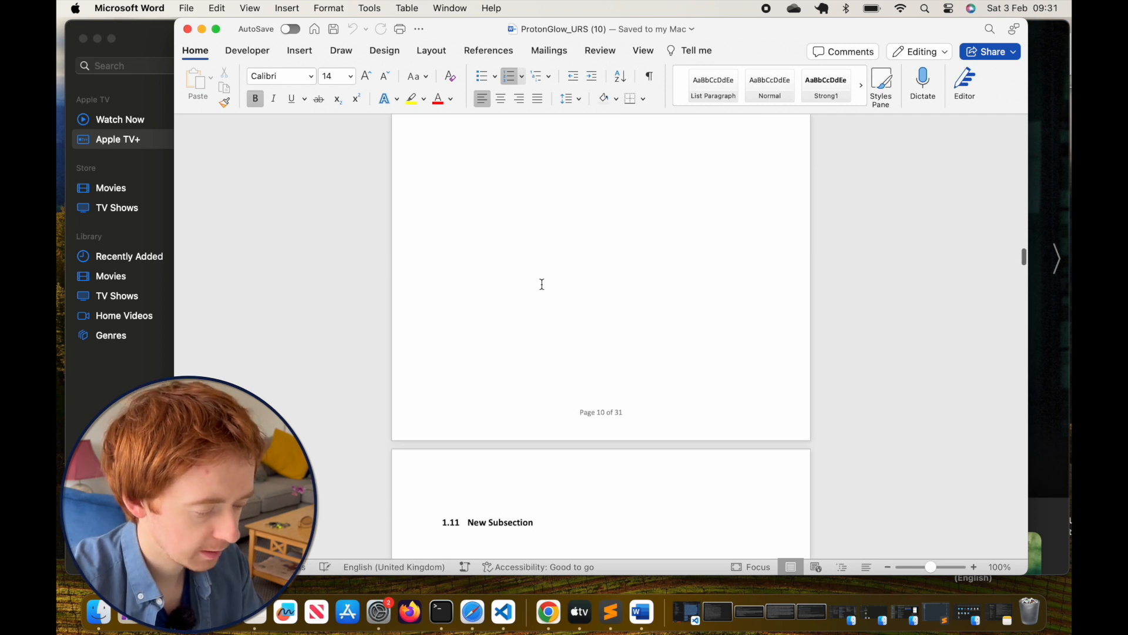
scroll(541, 284, down, 20)
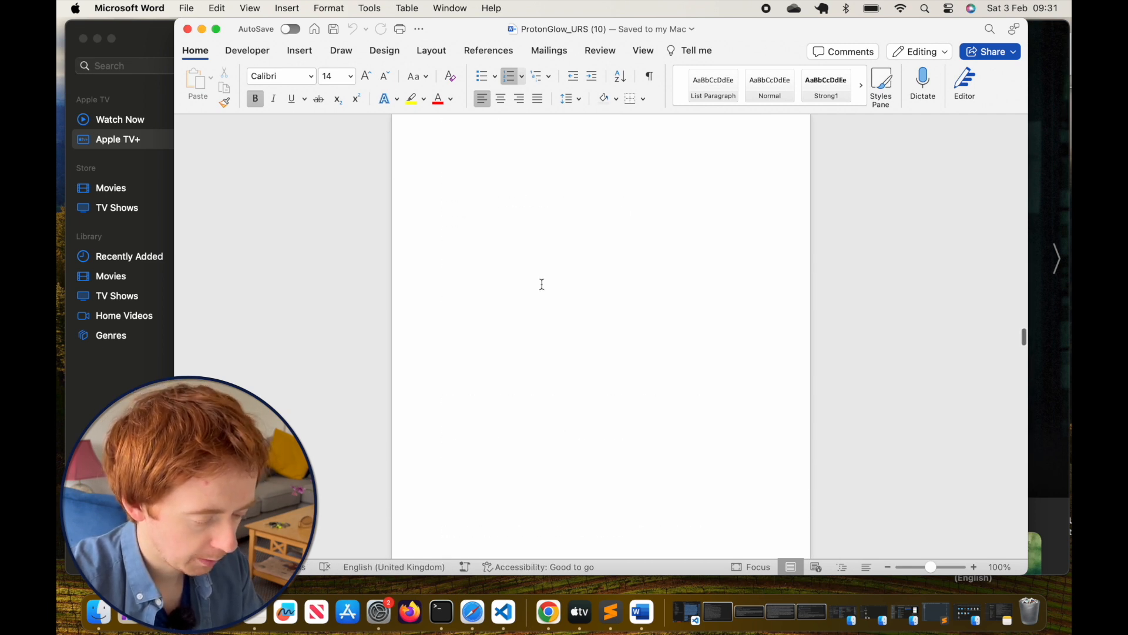
scroll(542, 284, up, 4)
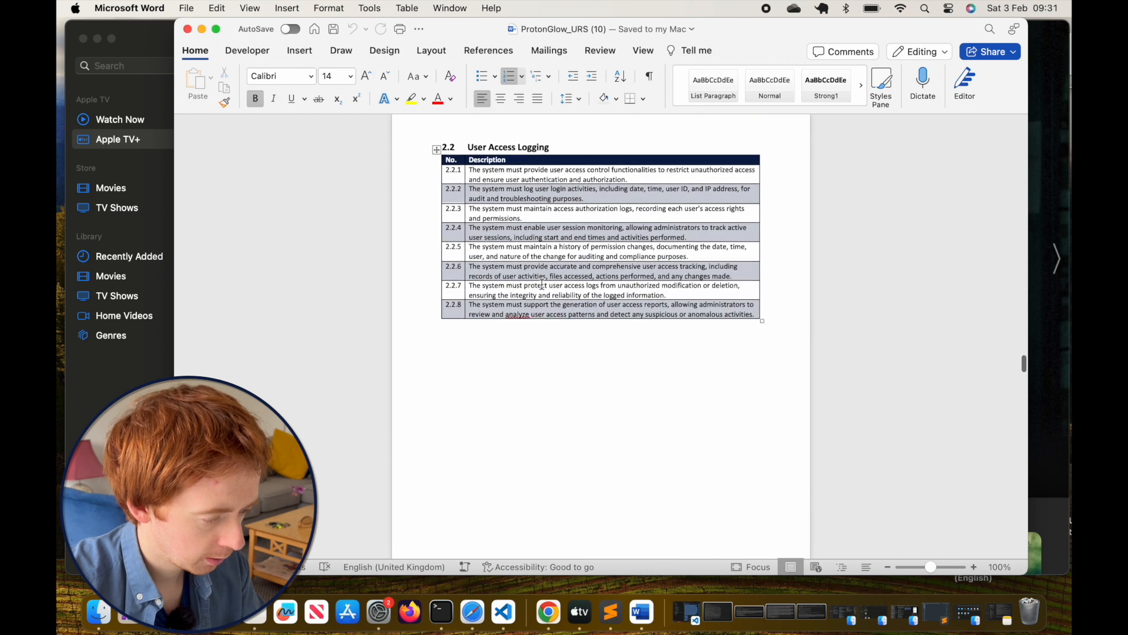
scroll(541, 284, down, 12)
scroll(542, 285, down, 12)
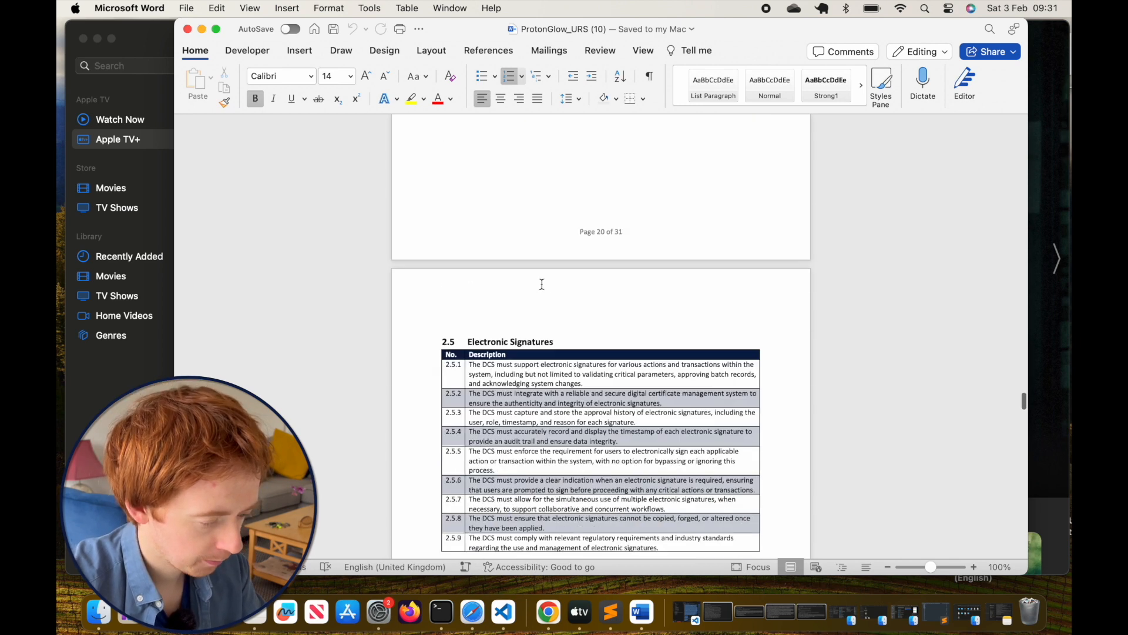
scroll(542, 284, up, 8)
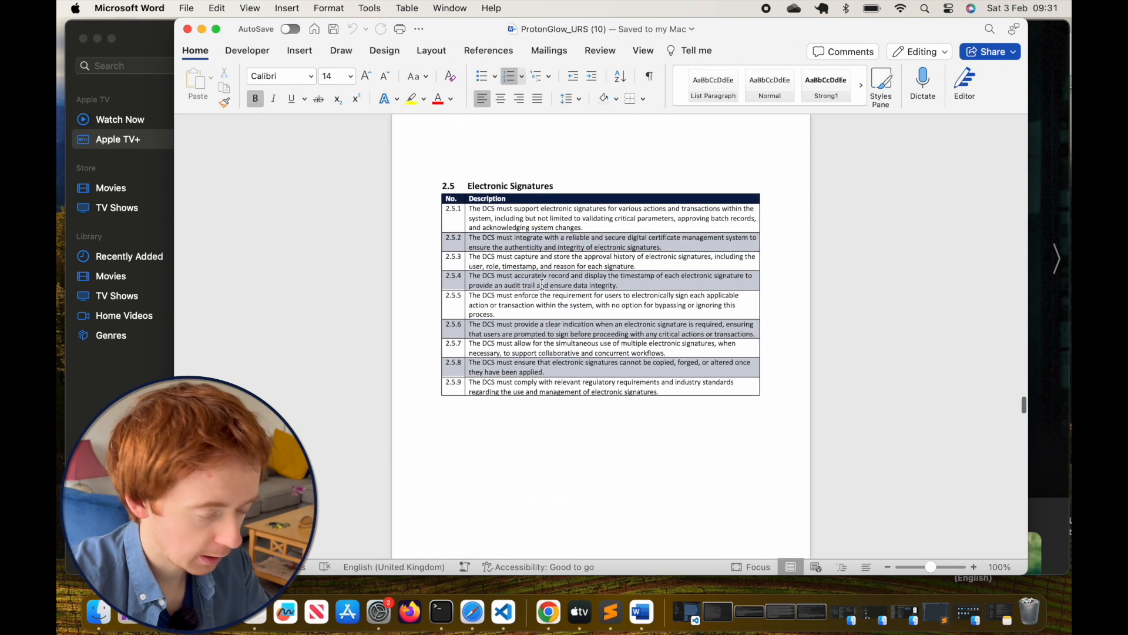
scroll(541, 284, down, 15)
scroll(542, 282, up, 2)
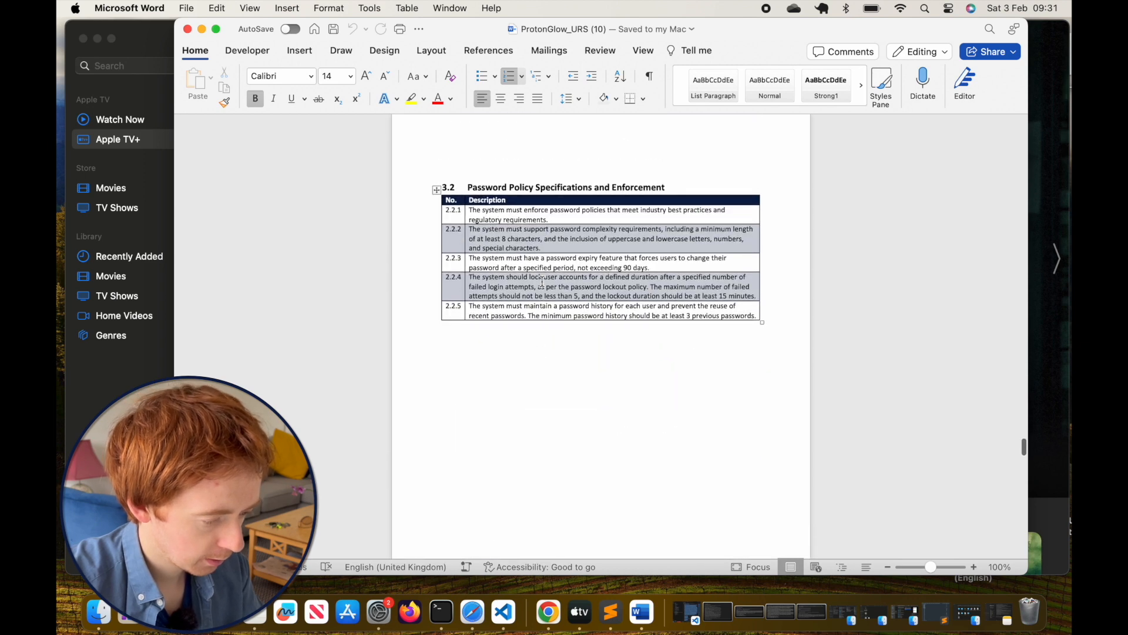
scroll(542, 282, down, 5)
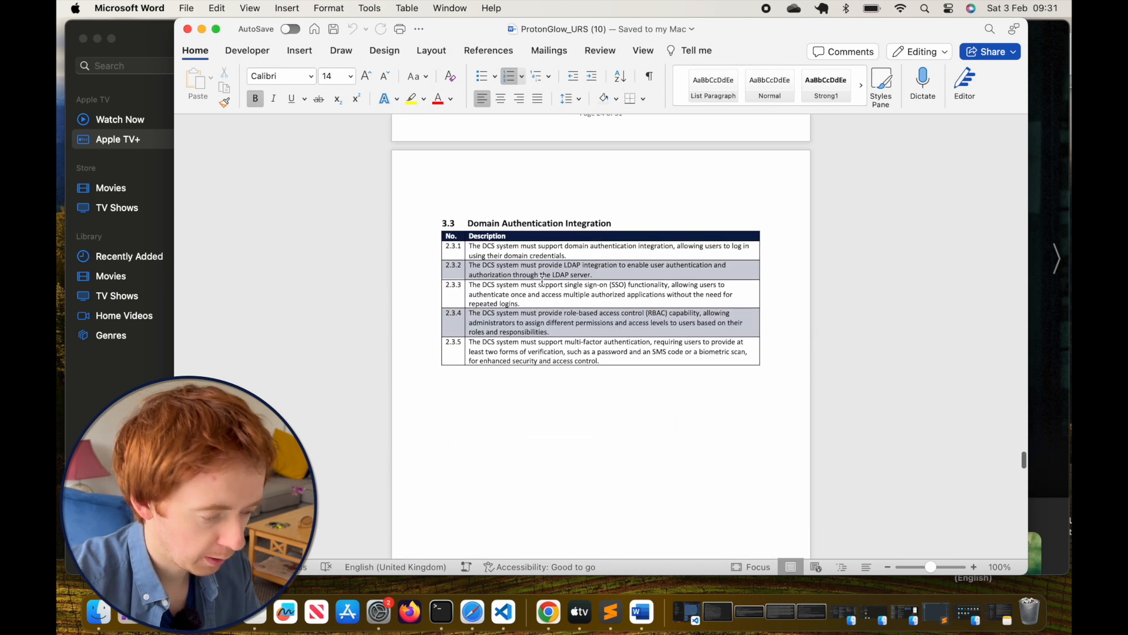
scroll(542, 280, down, 15)
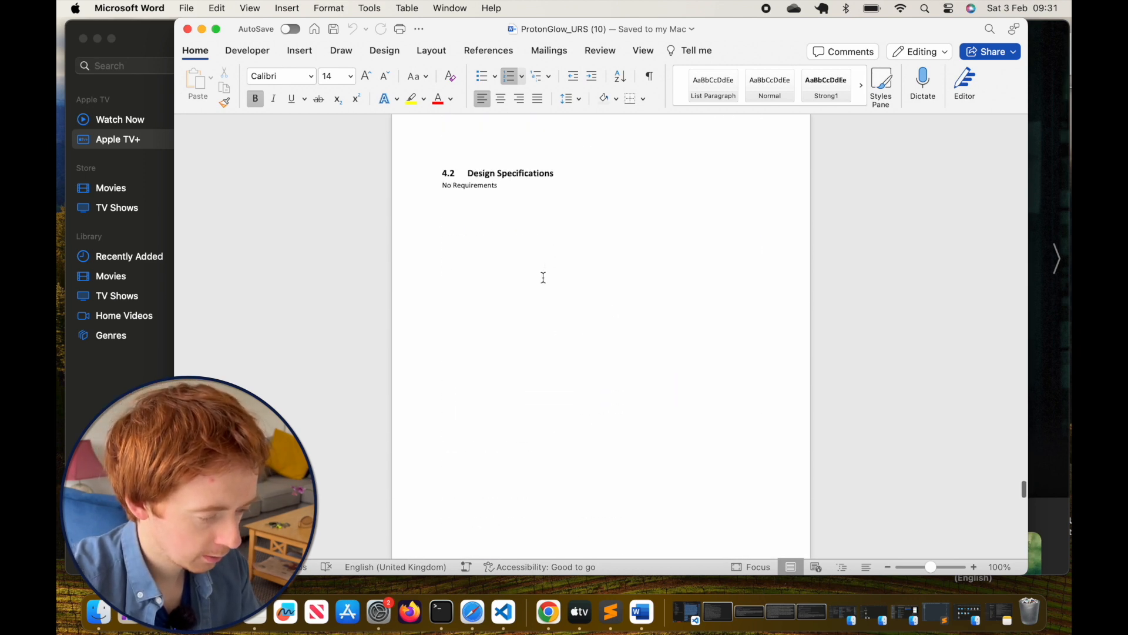
scroll(544, 277, down, 10)
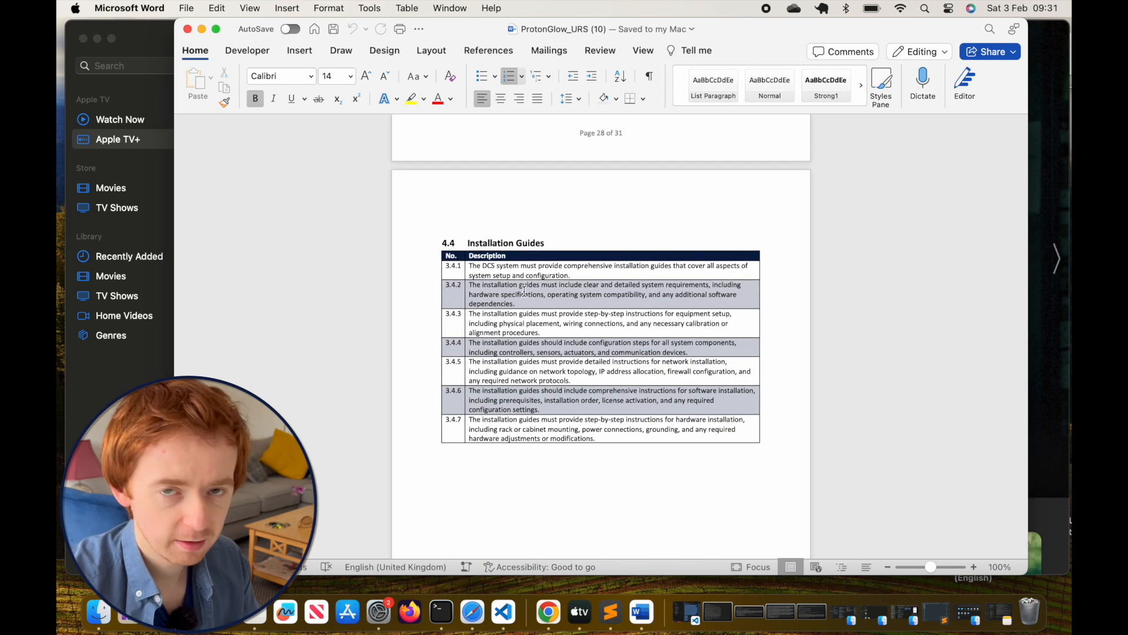
- Switch back to Proton Glow in the browser and open subsection 1.13 Fault Detection and Diagnostics
key(ctrl+Right)
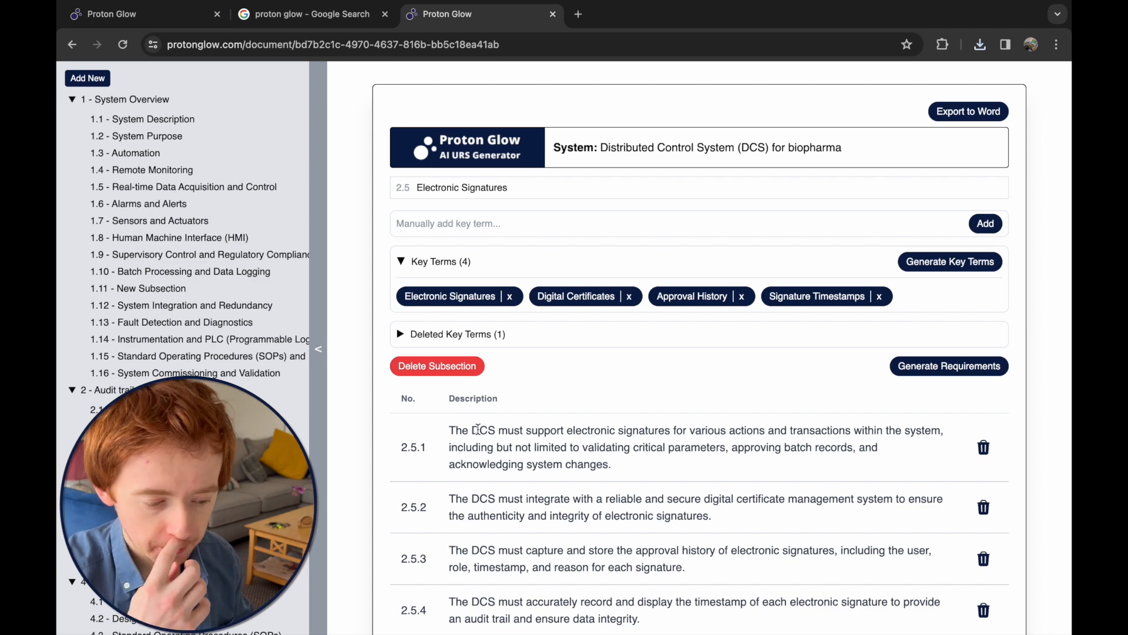
scroll(732, 373, down, 5)
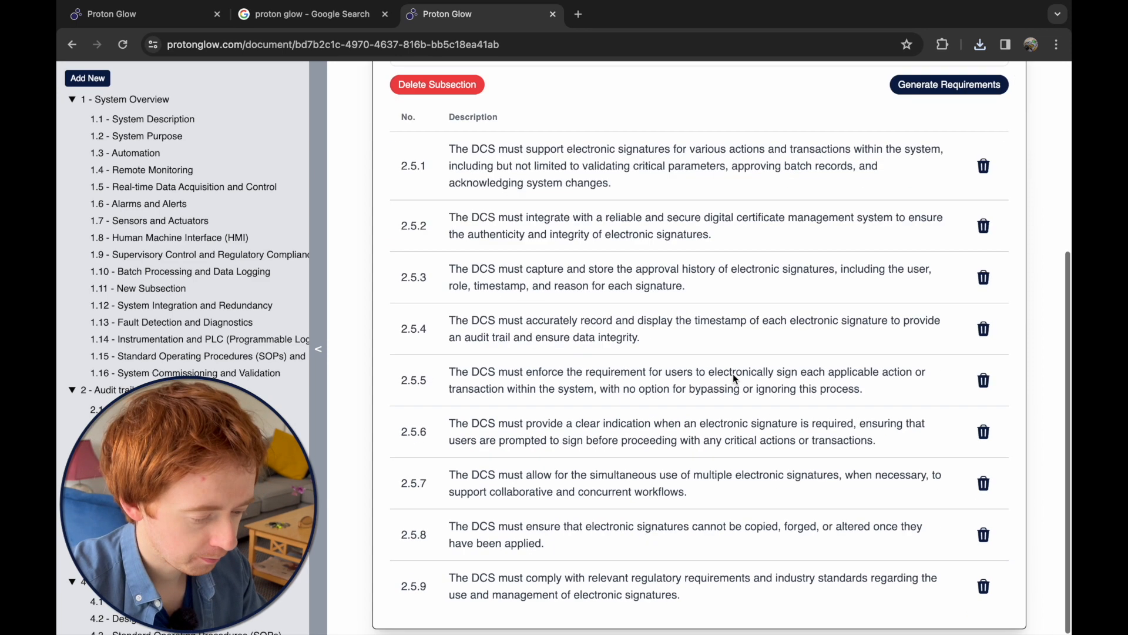
scroll(182, 235, down, 1)
scroll(183, 235, up, 2)
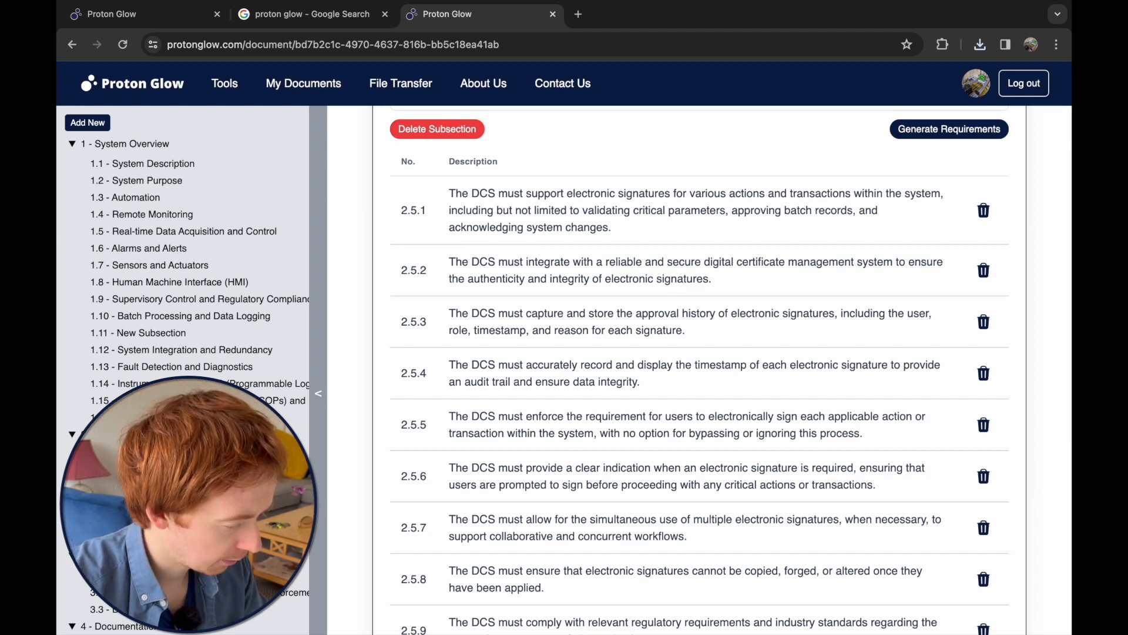
click(176, 369)
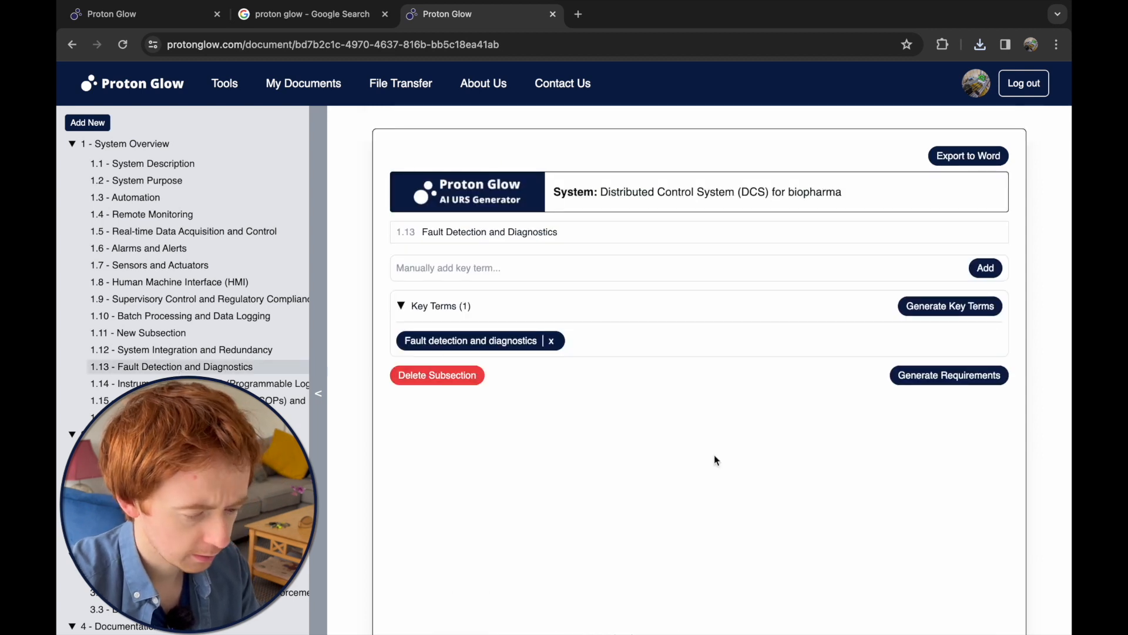
- Generate key terms for subsection 1.13 Fault Detection and Diagnostics and generate its requirements
click(946, 306)
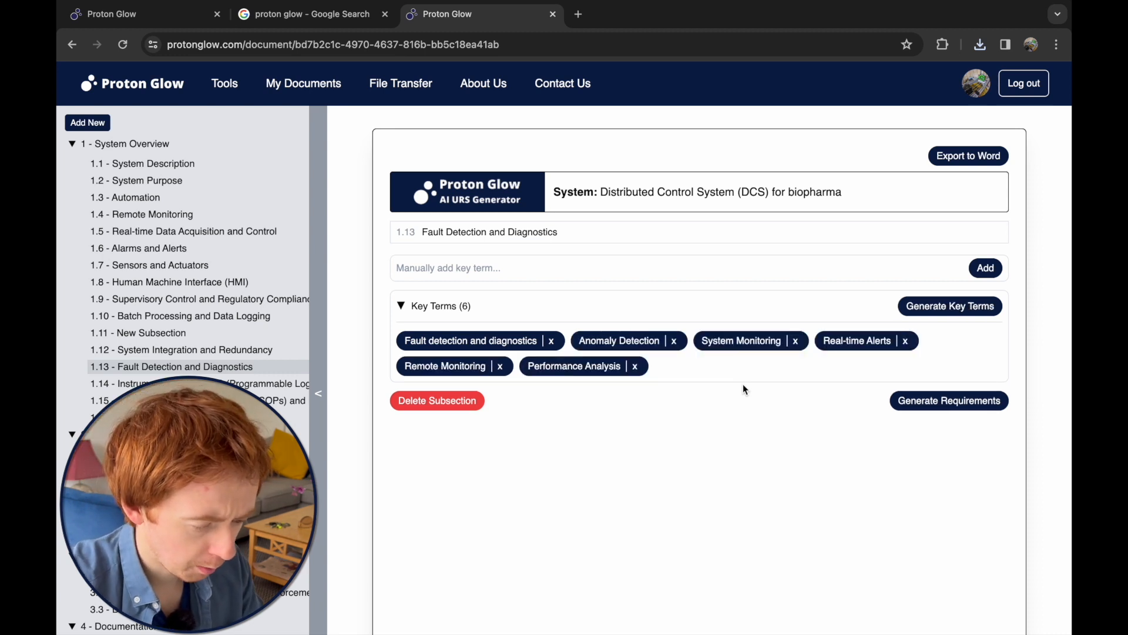
click(918, 402)
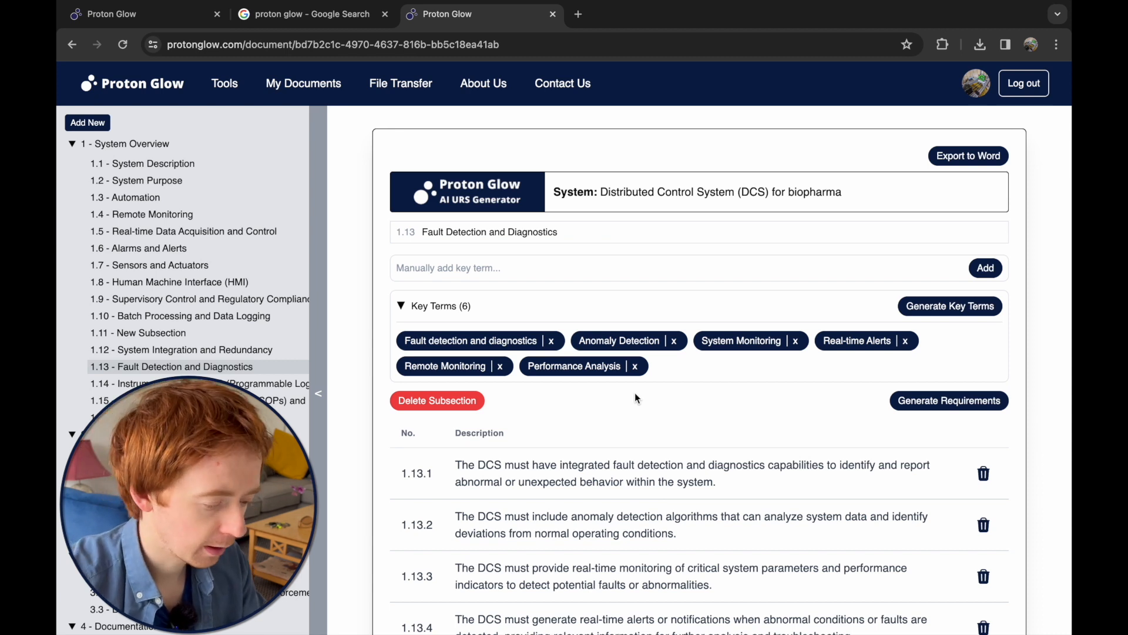
- Remove the Performance Analysis key term from subsection 1.13 and review its generated requirements down to the user-friendly interfaces one
click(636, 366)
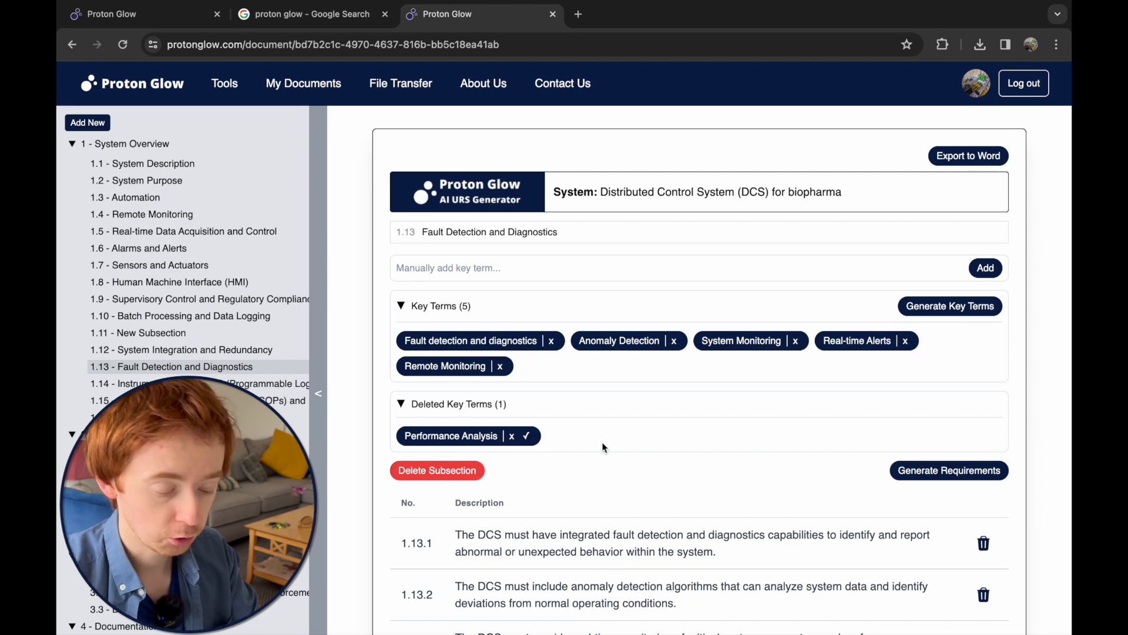
scroll(678, 428, down, 5)
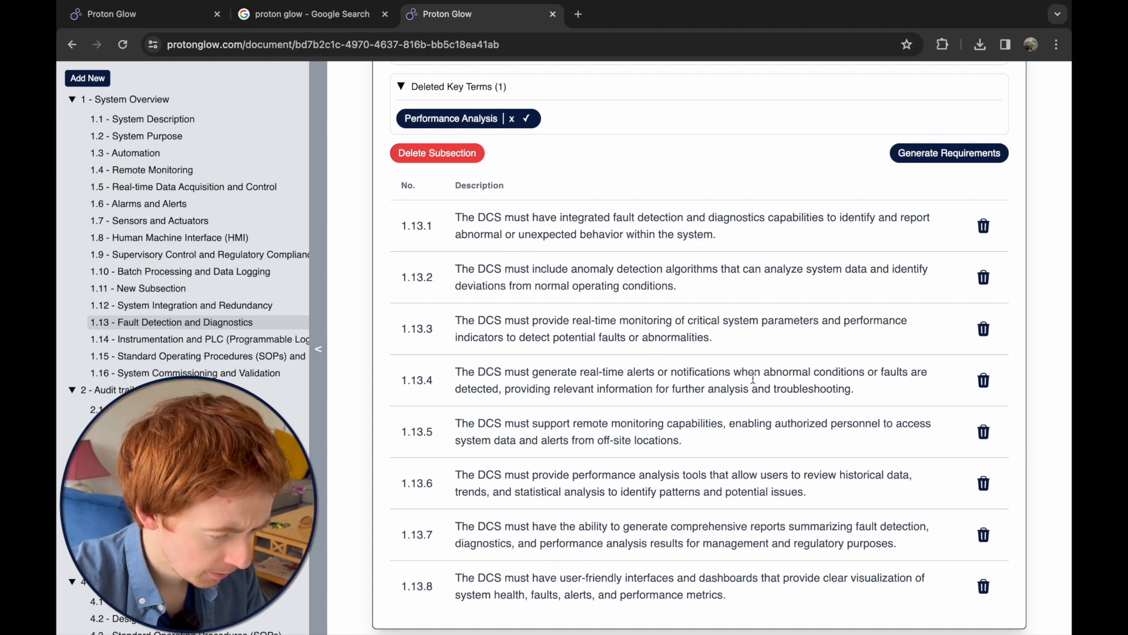
scroll(585, 303, up, 1)
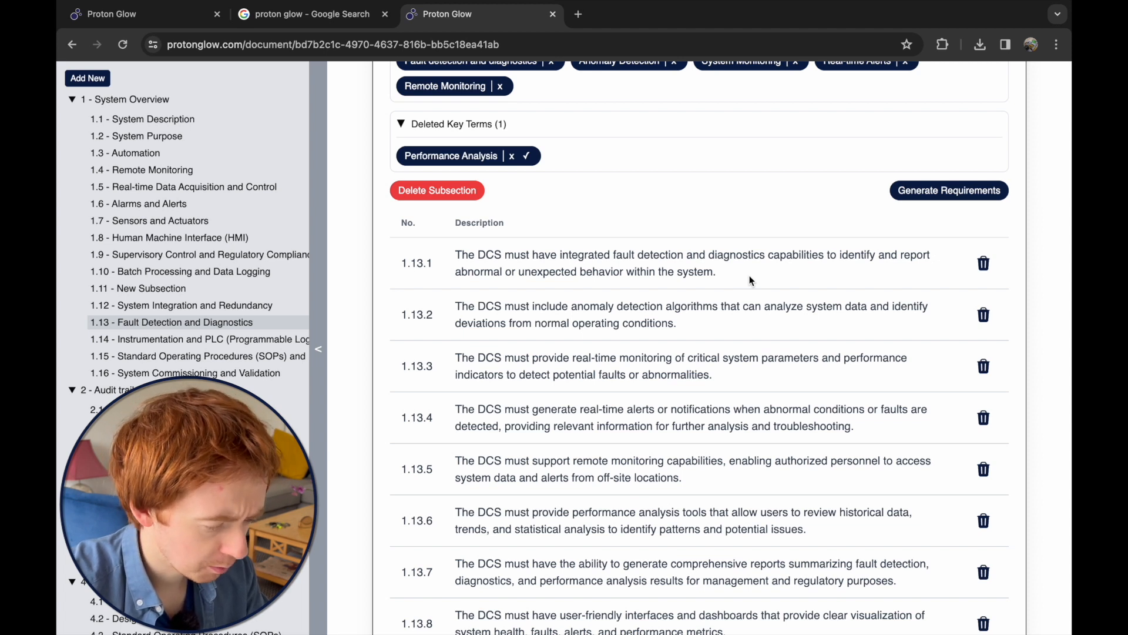
scroll(698, 322, down, 1)
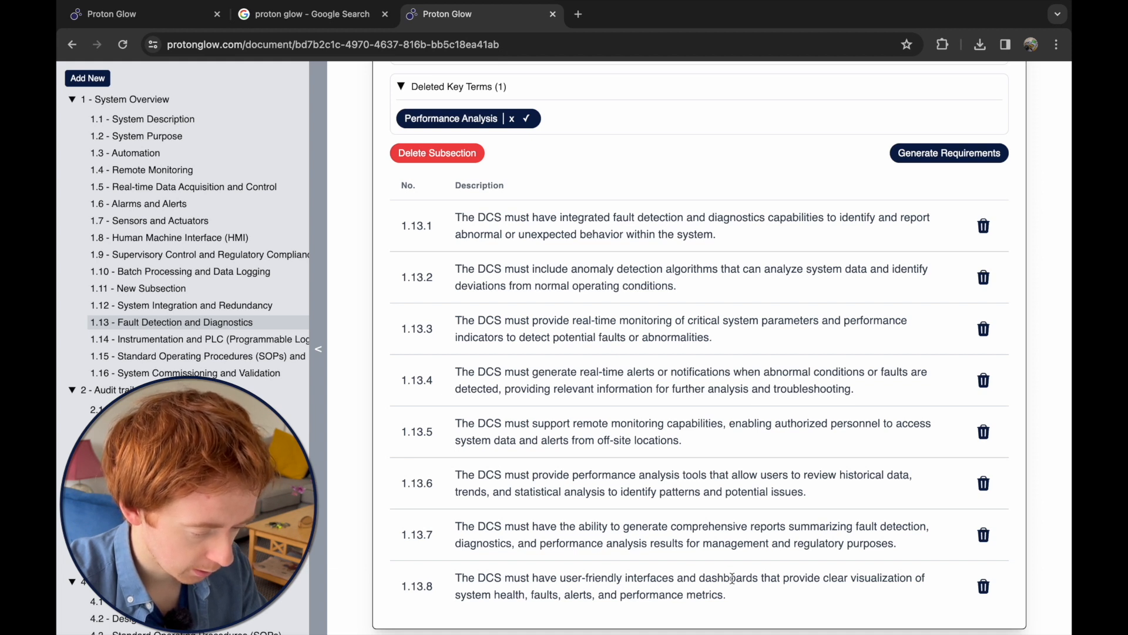
drag(624, 578, 564, 579)
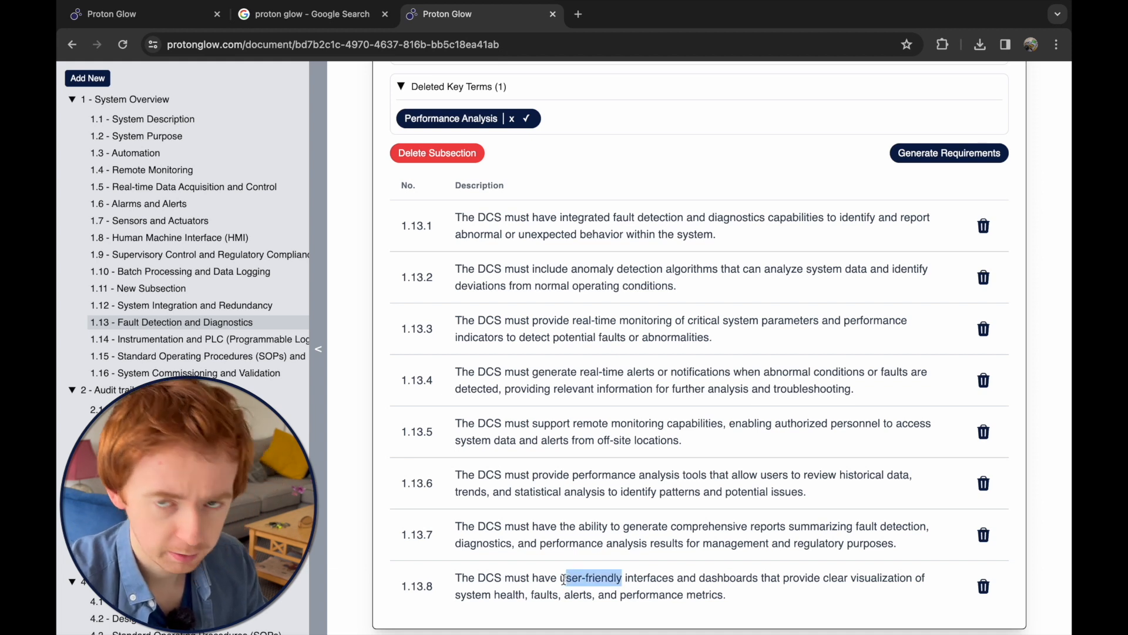
click(754, 595)
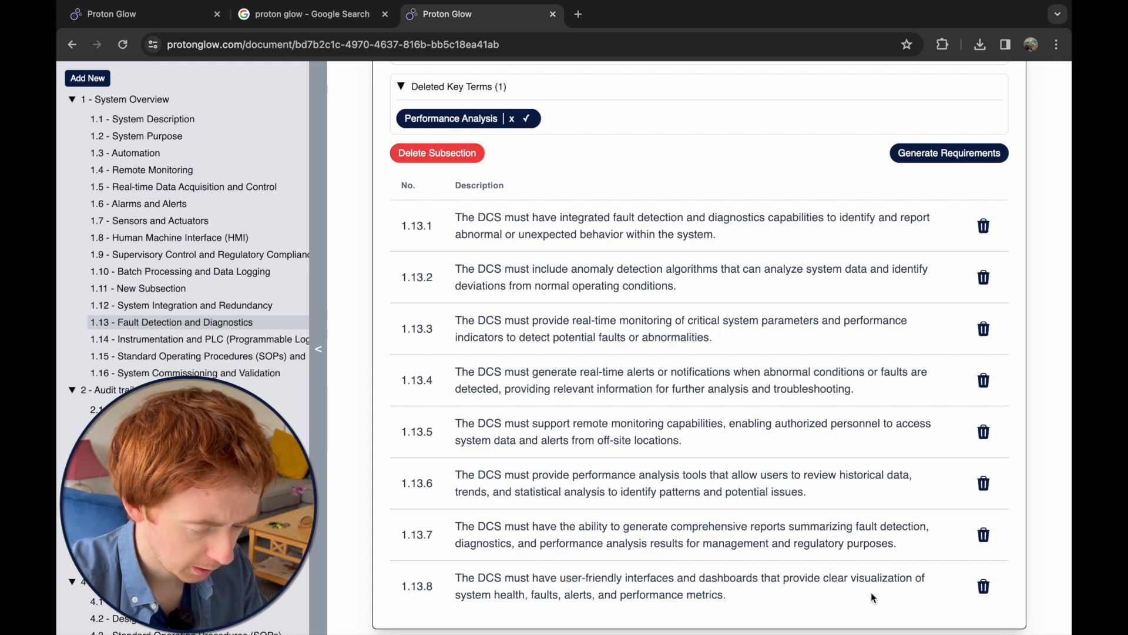
drag(754, 596, 456, 577)
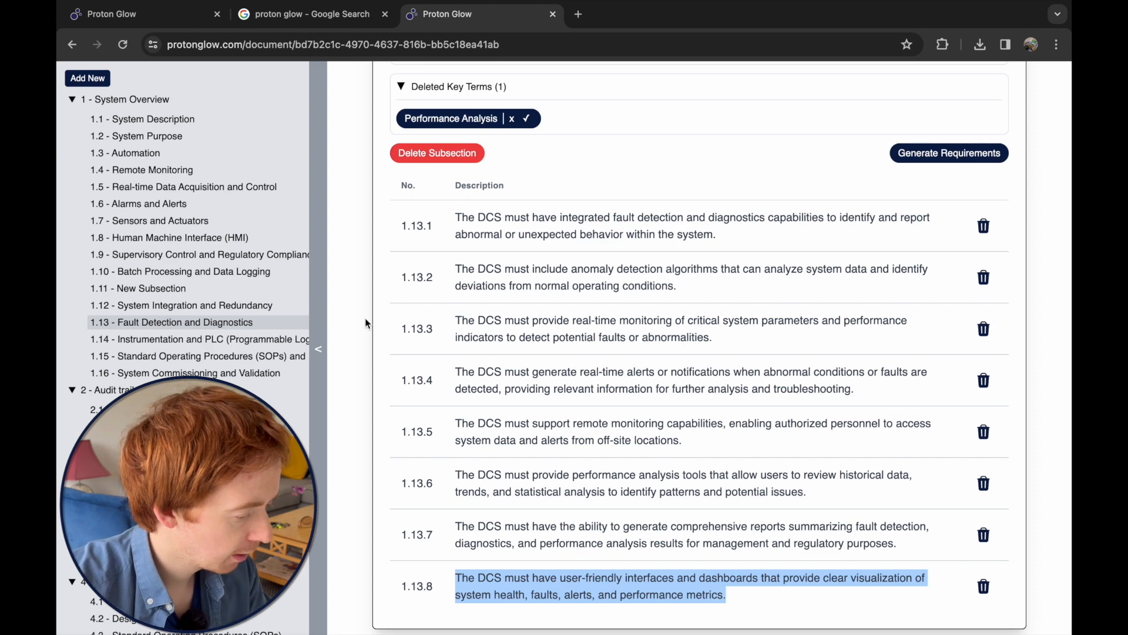
- Open subsection 1.4 Remote Monitoring and generate its key terms
scroll(365, 318, up, 2)
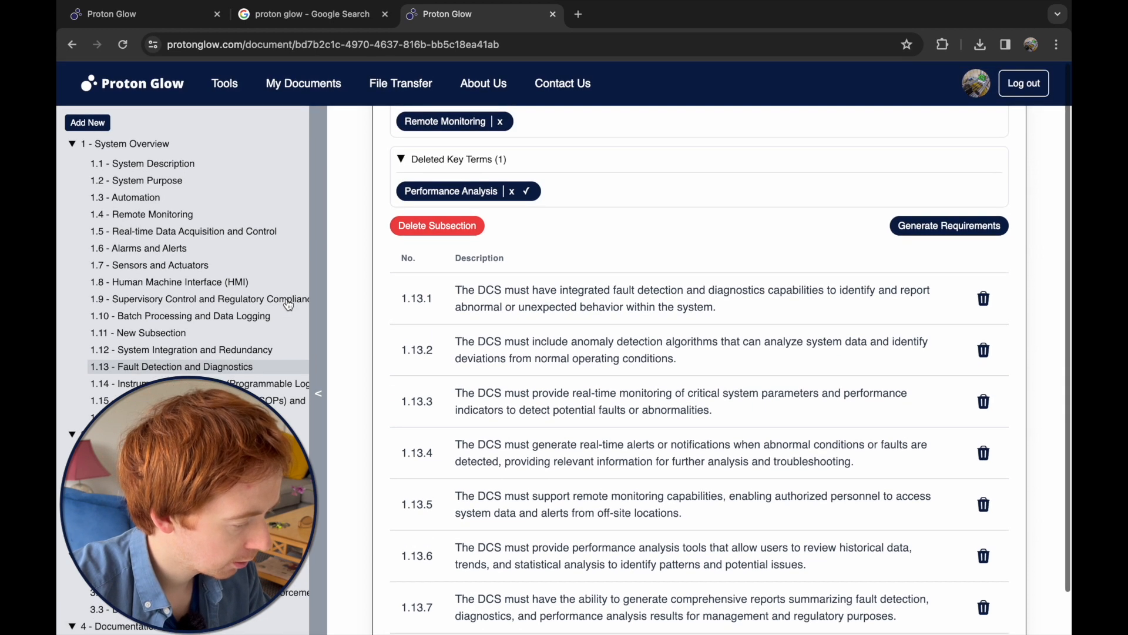
click(172, 218)
click(934, 309)
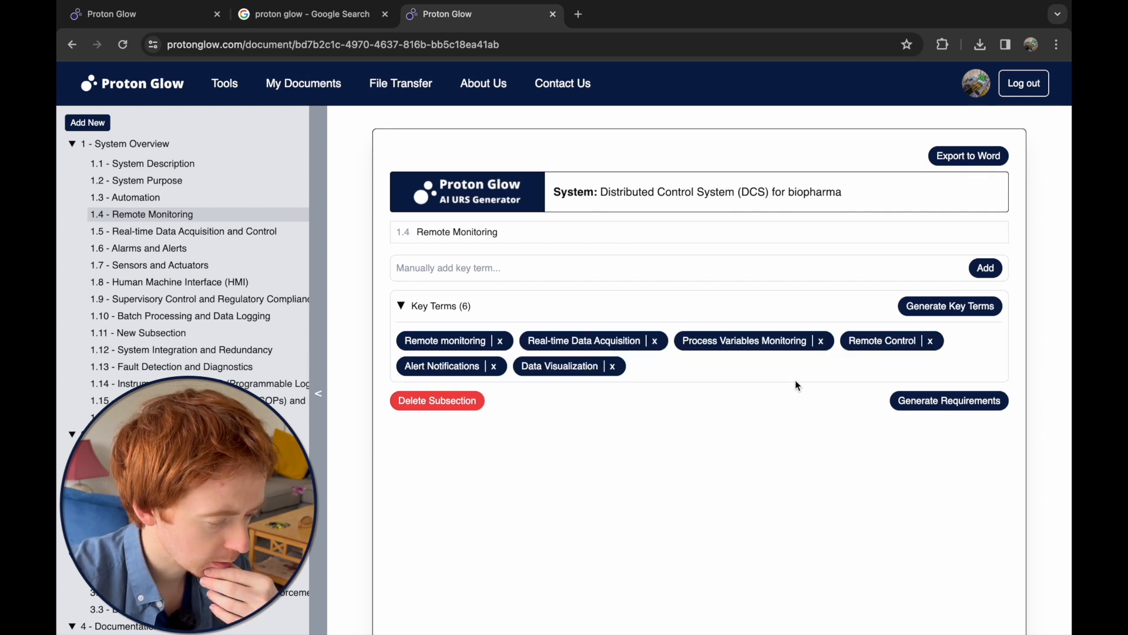
- Add RDP manually as a key term of subsection 1.4 Remote Monitoring
click(503, 268)
key(Caps_Lock)
text(RDP)
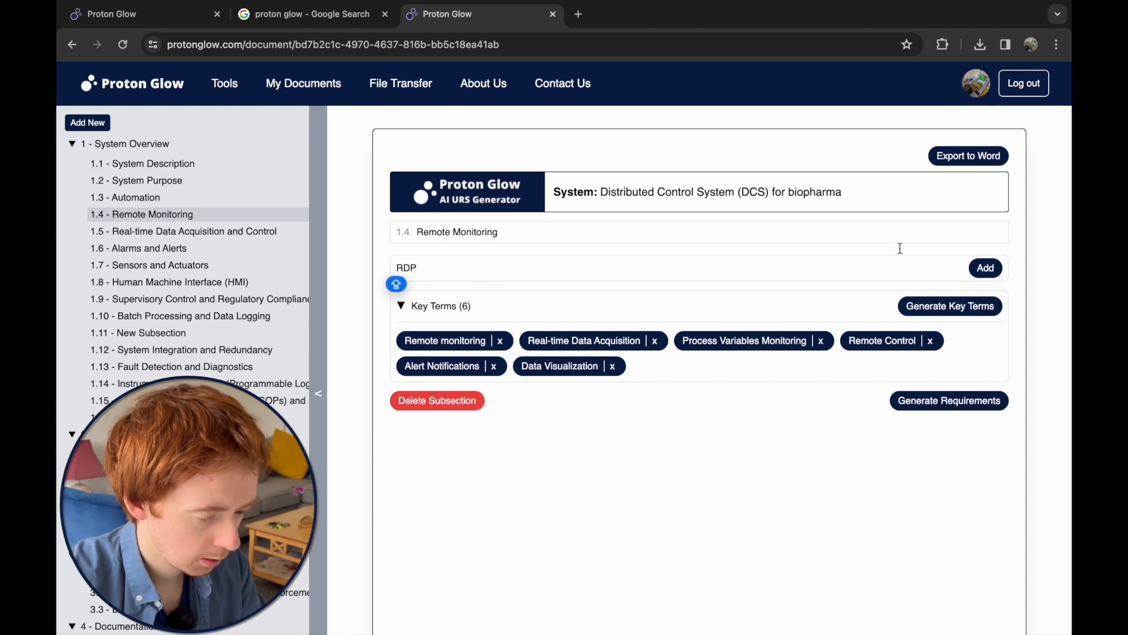
click(985, 268)
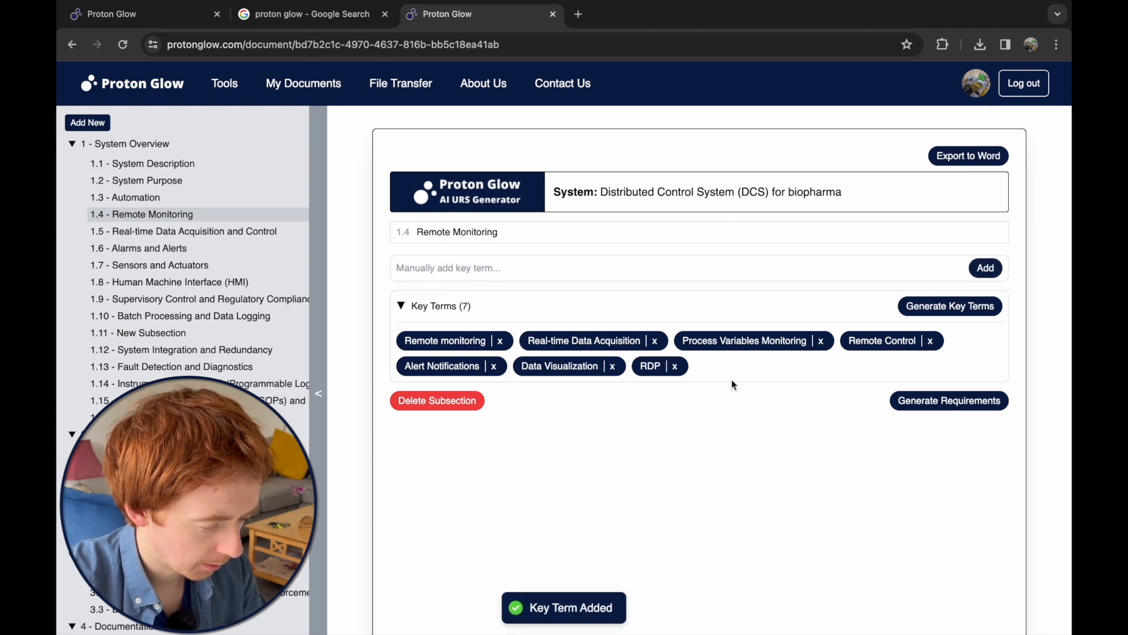
- Remove the key terms Data Visualization, Real-time Data Acquisition and Process Variables Monitoring, and generate the requirements for Remote Monitoring
click(612, 366)
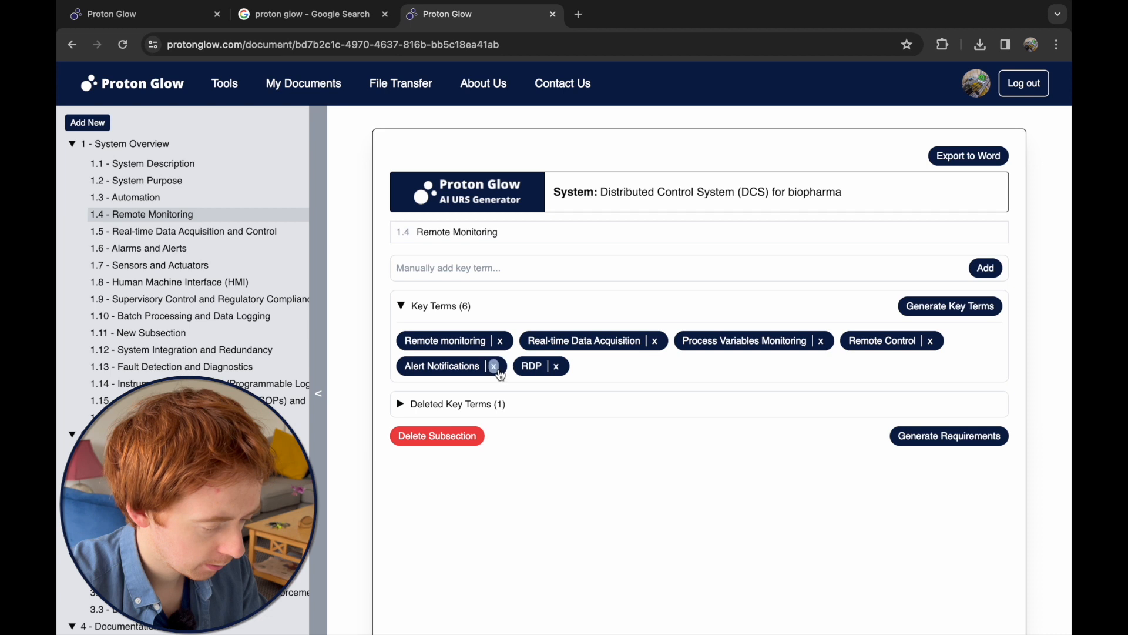
click(658, 343)
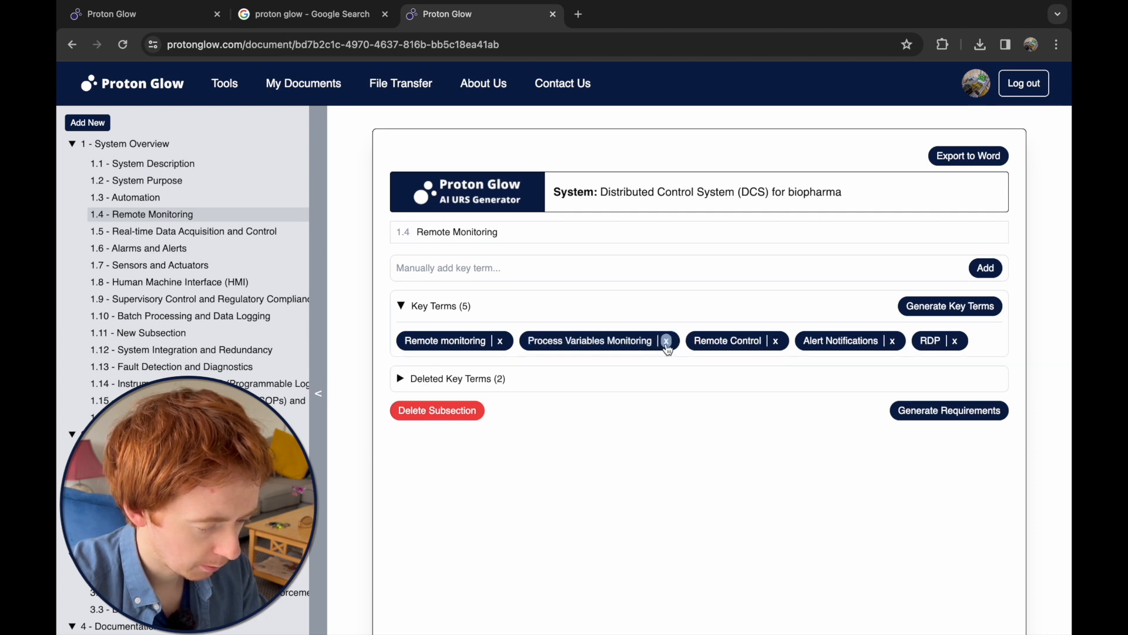
click(667, 342)
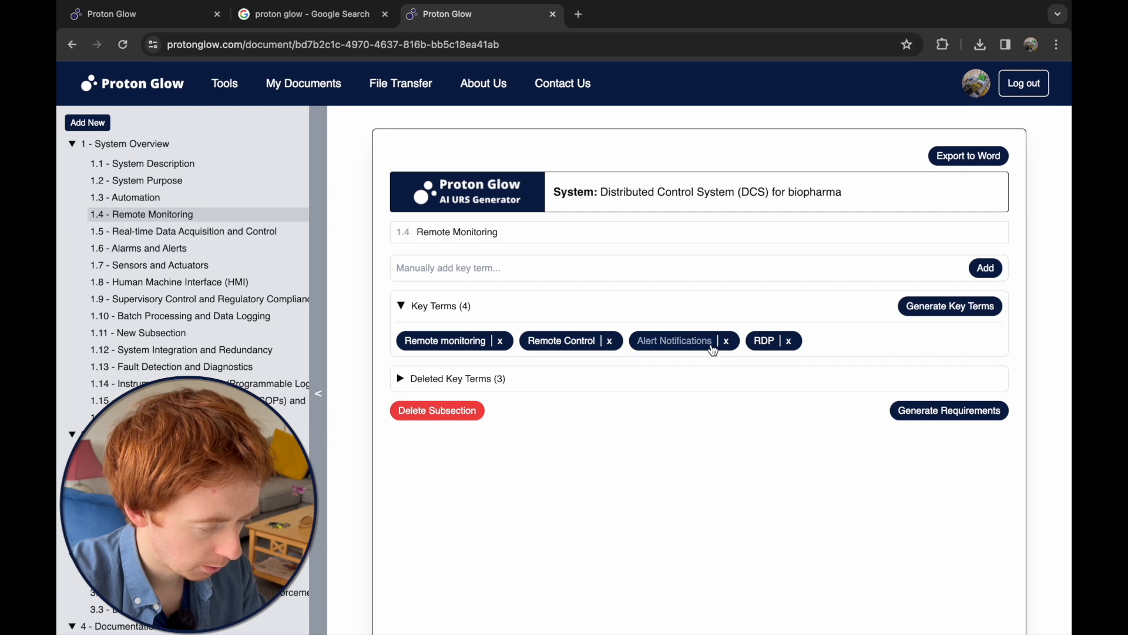
click(926, 419)
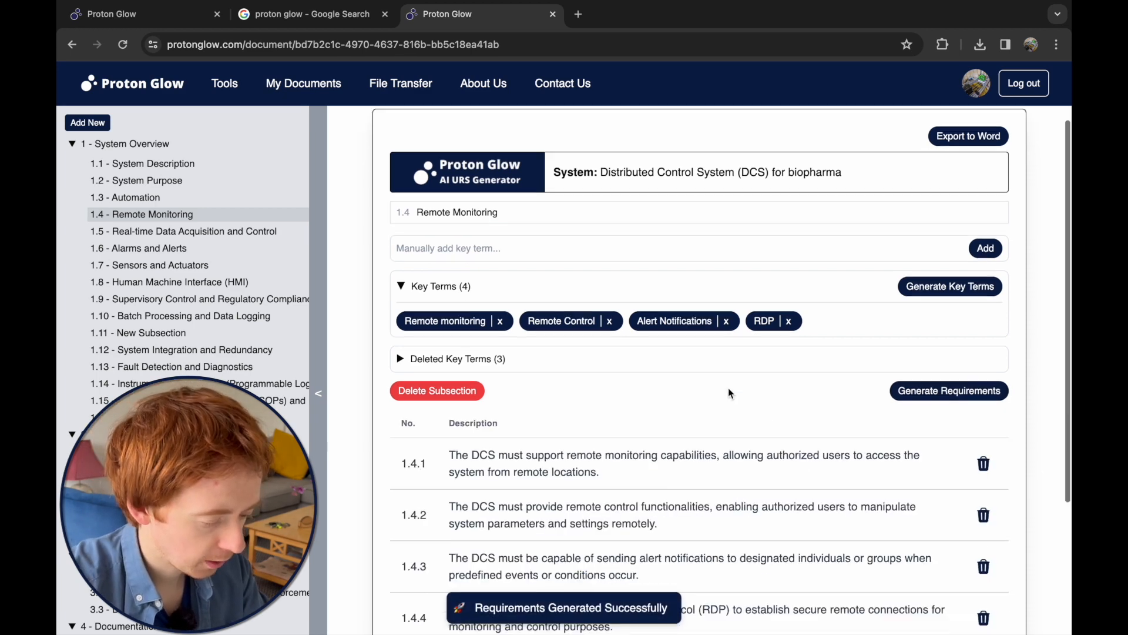
- Delete the Remote Monitoring requirements on remote monitoring capabilities, remote control functionalities, alert notifications and built-in security features
scroll(728, 387, down, 5)
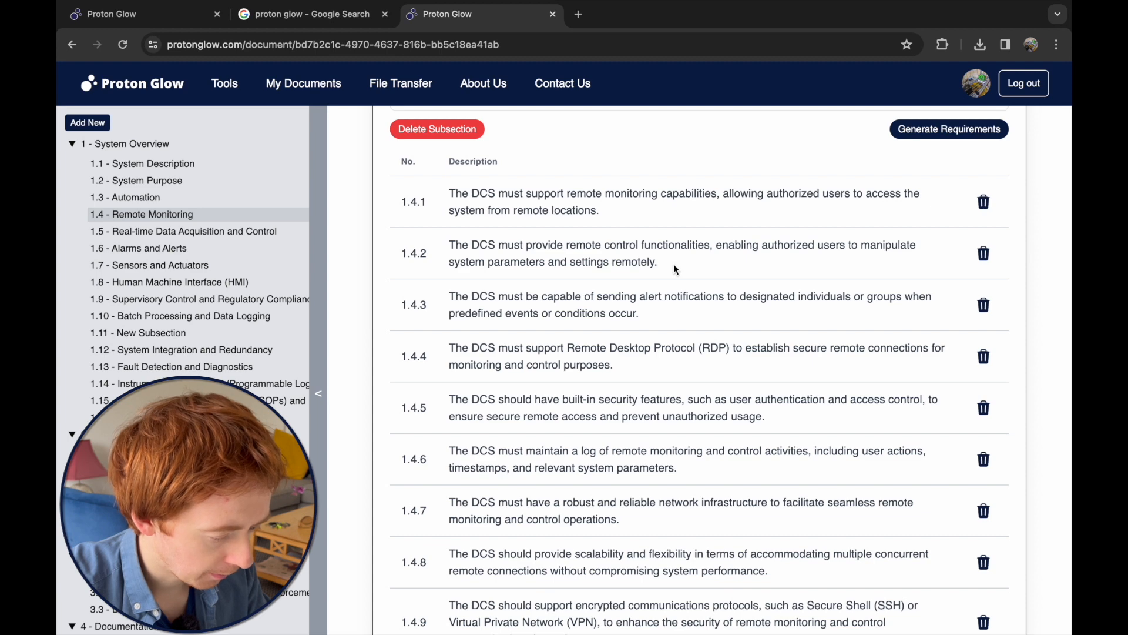
scroll(675, 269, down, 2)
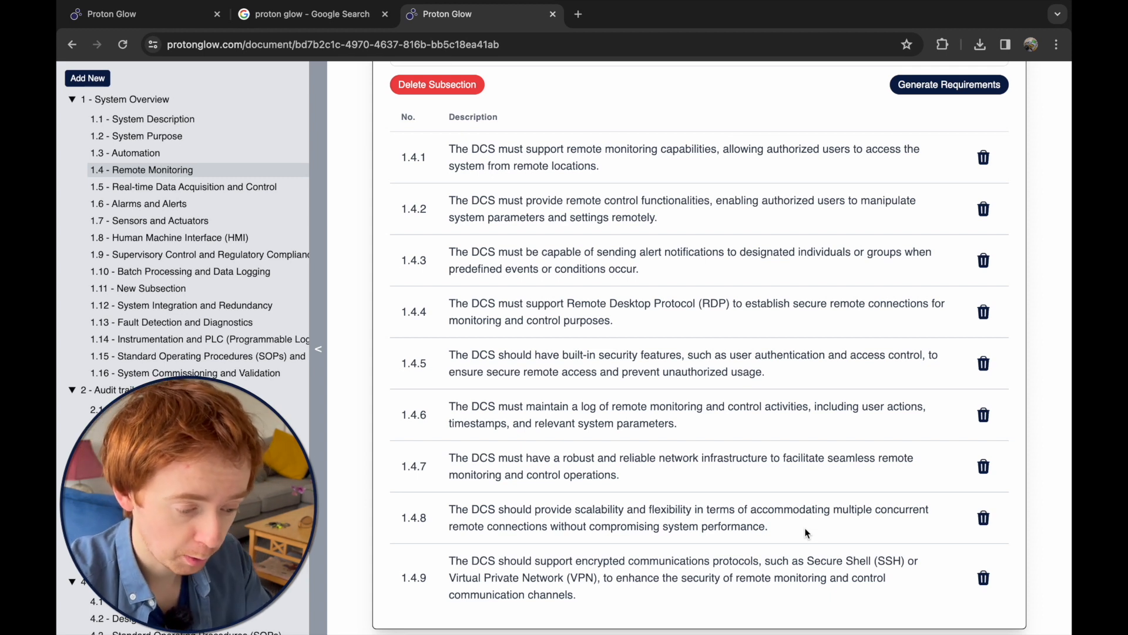
scroll(888, 386, up, 5)
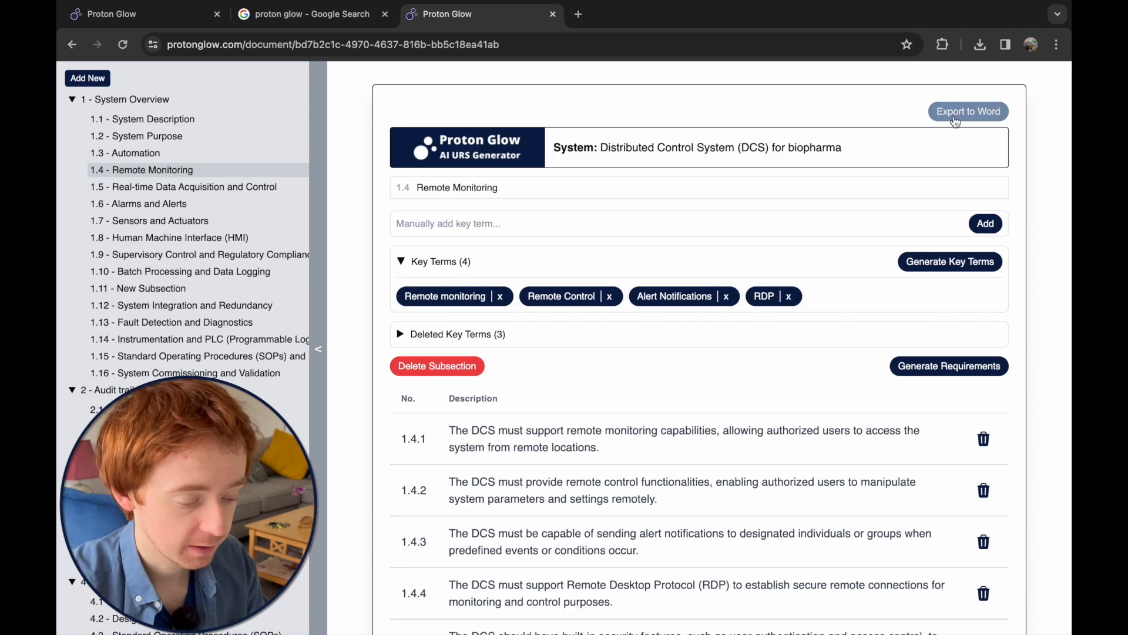
scroll(935, 176, down, 5)
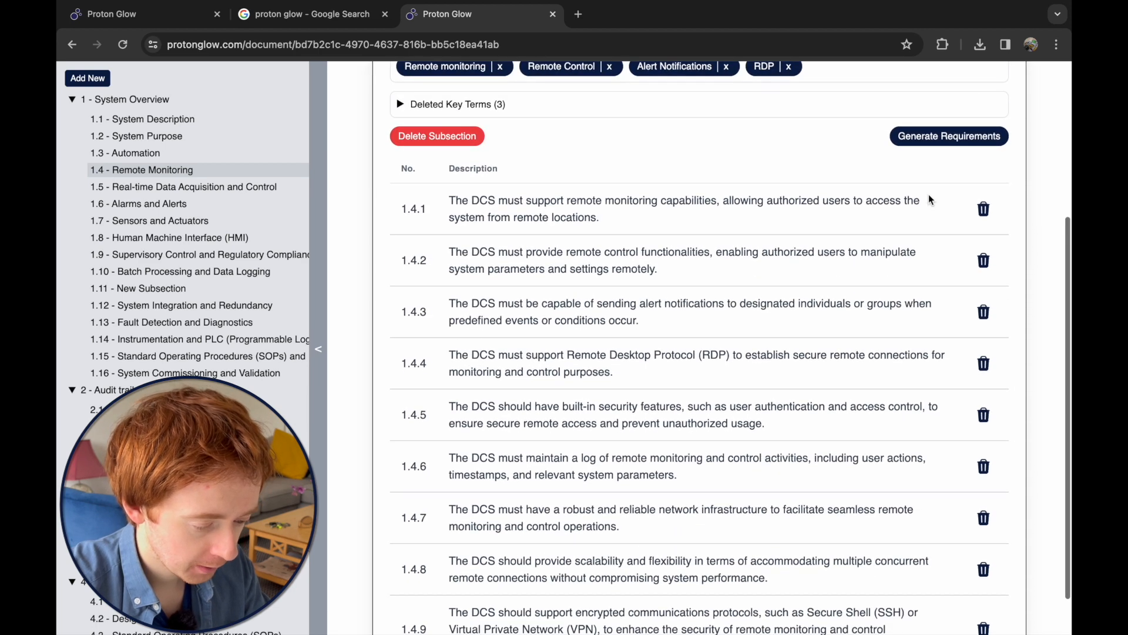
click(986, 265)
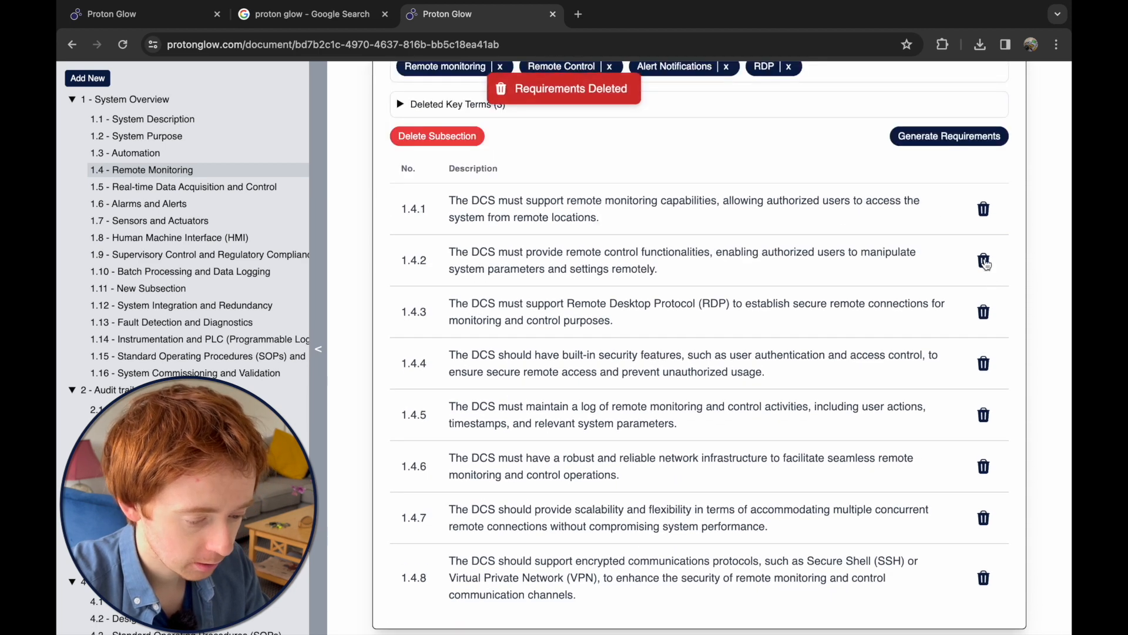
click(985, 264)
click(983, 287)
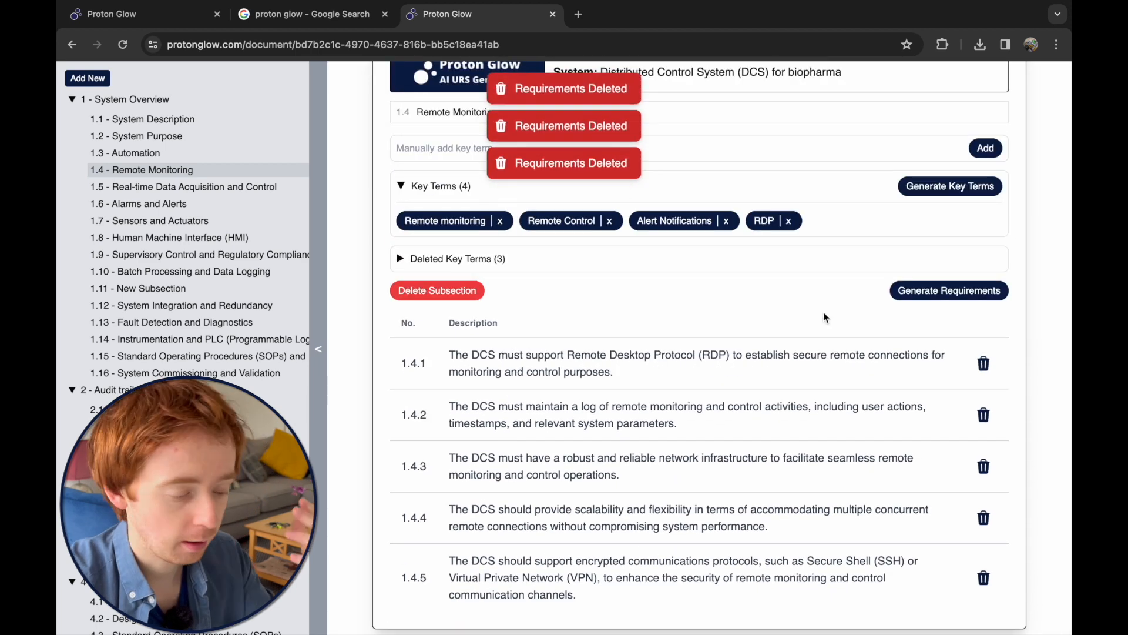
- Delete the requirement about maintaining a log of remote monitoring and control activities
scroll(763, 294, up, 3)
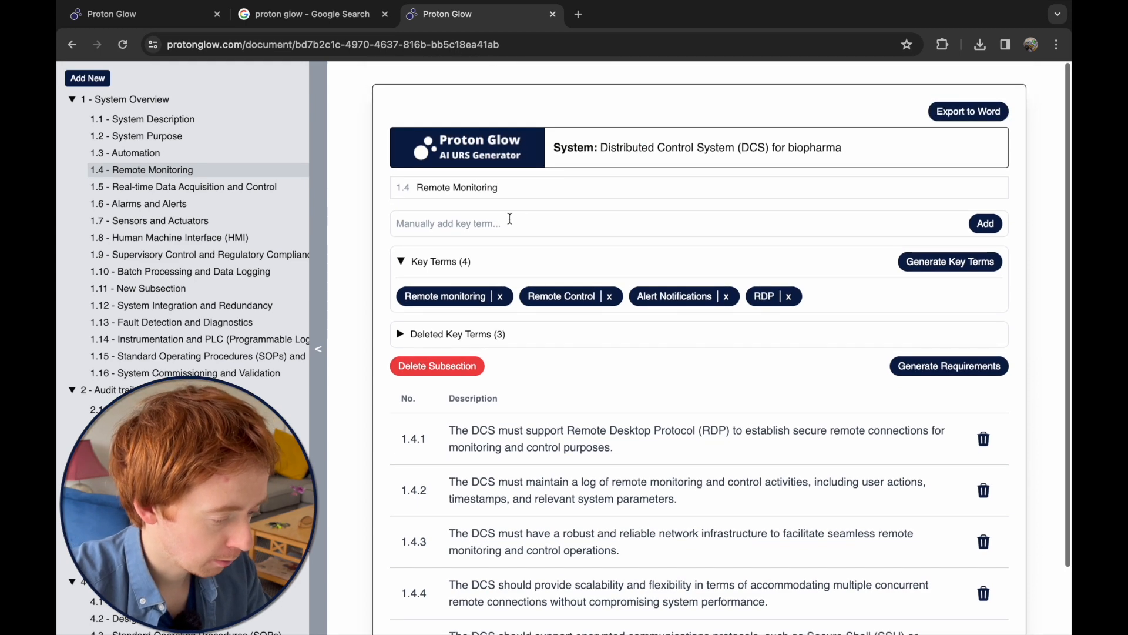
click(497, 222)
scroll(735, 401, down, 1)
scroll(735, 401, down, 2)
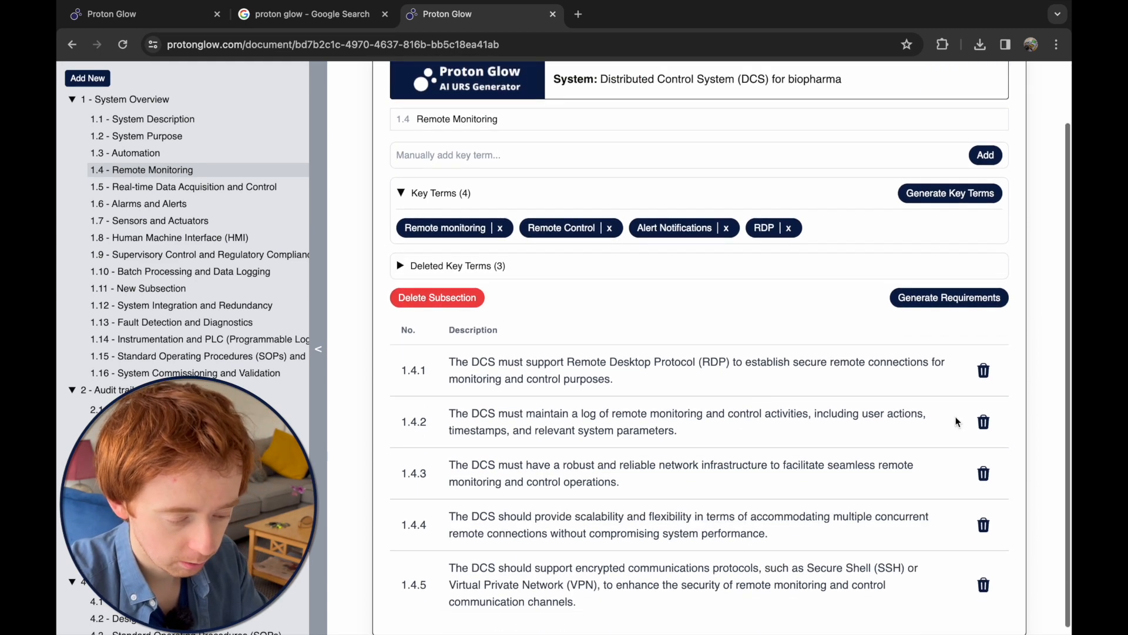
click(982, 421)
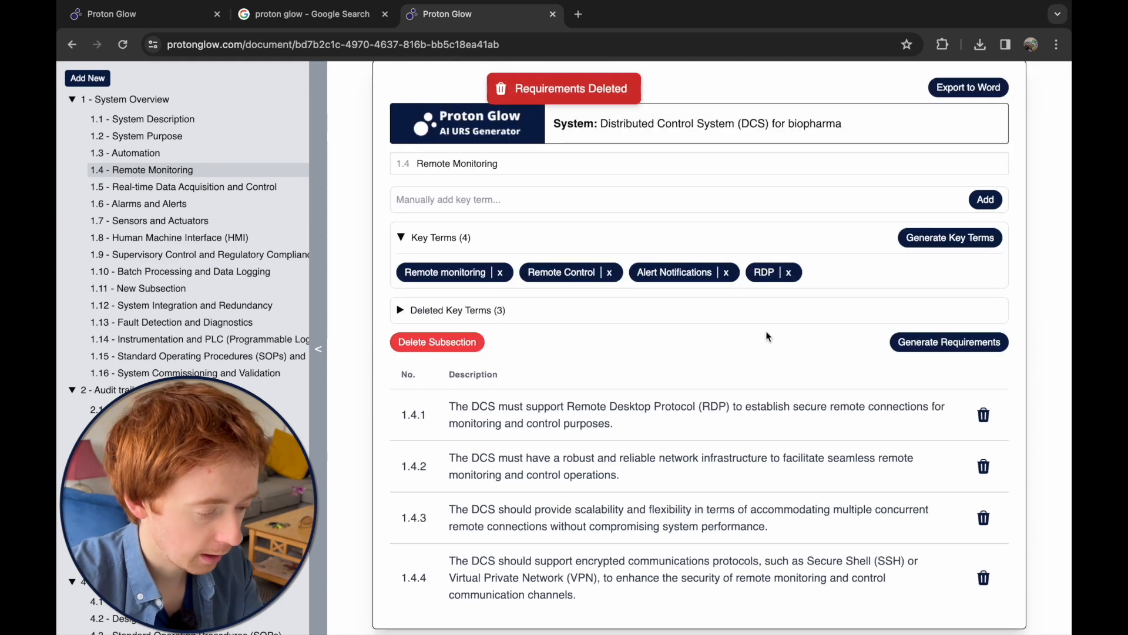
- Add VNC as a key term of Remote Monitoring and generate additional requirements for the subsection, checking the extended list
click(473, 200)
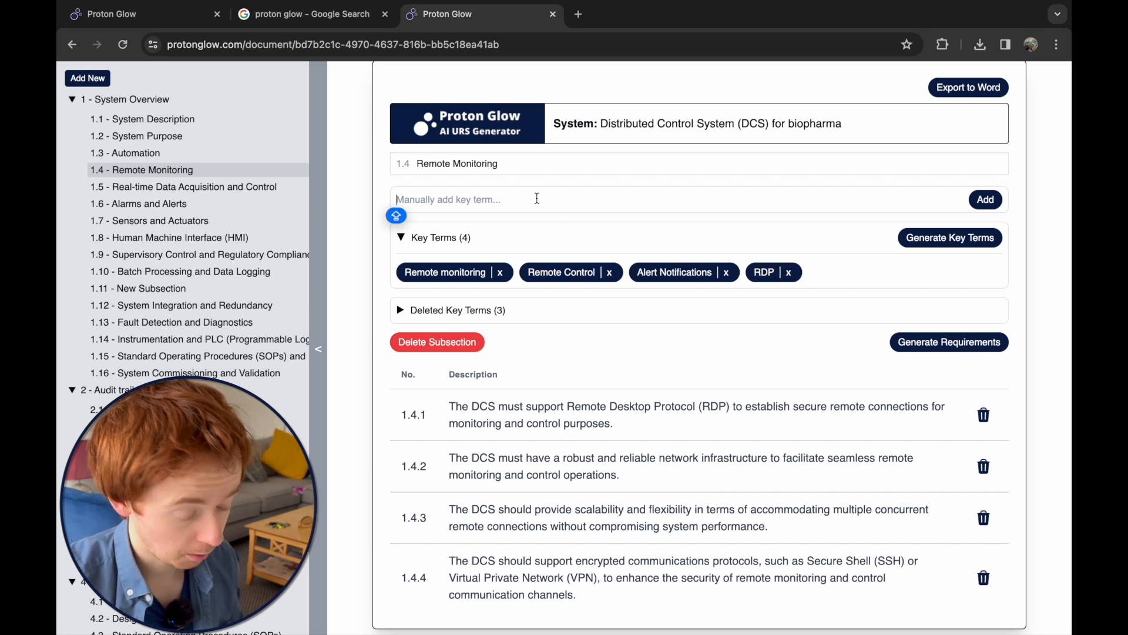
text(VNC)
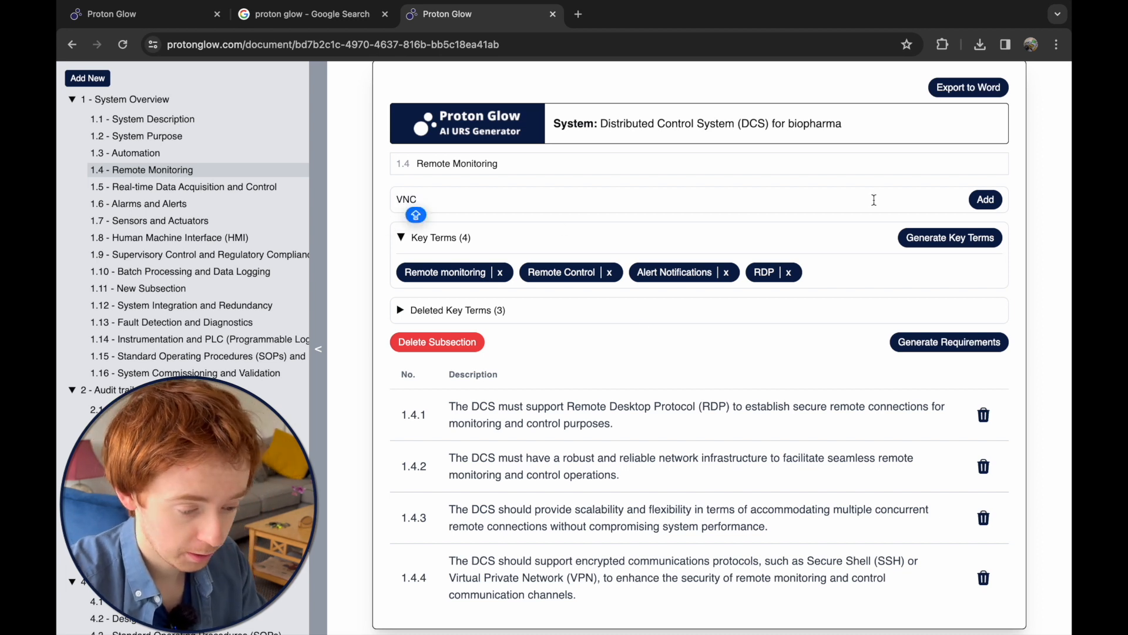
click(985, 200)
click(939, 346)
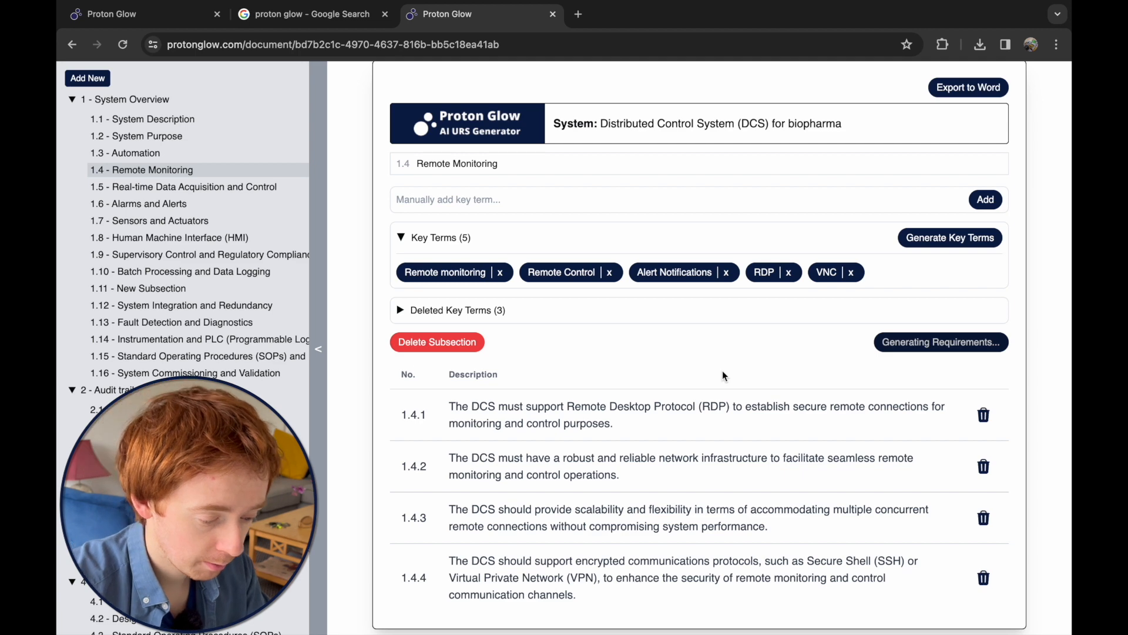
scroll(728, 440, down, 7)
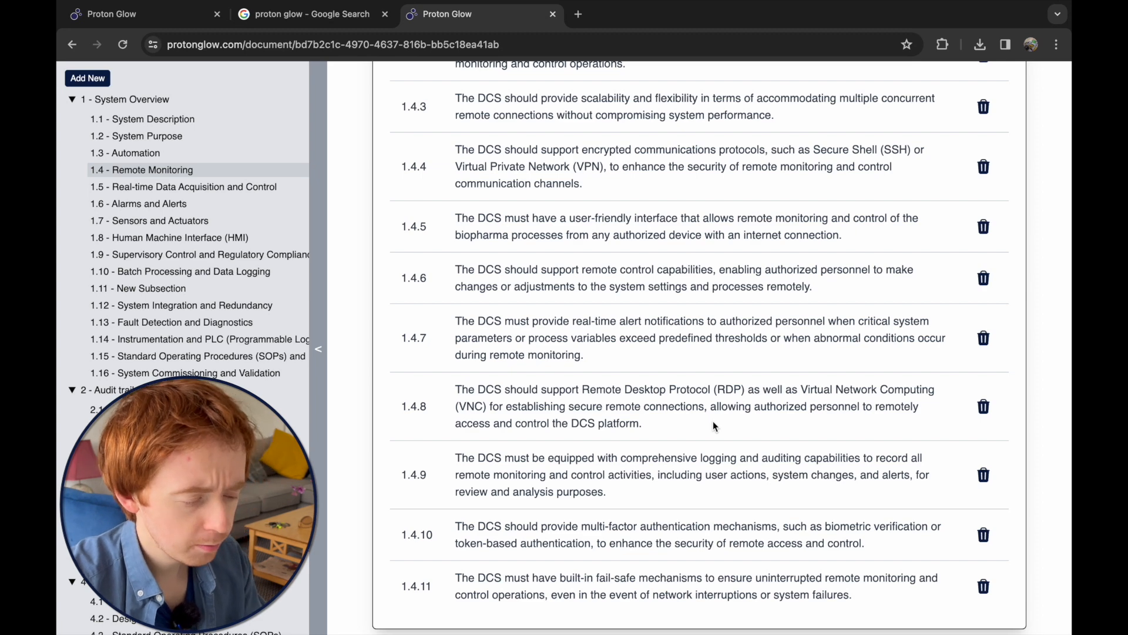
scroll(713, 420, up, 7)
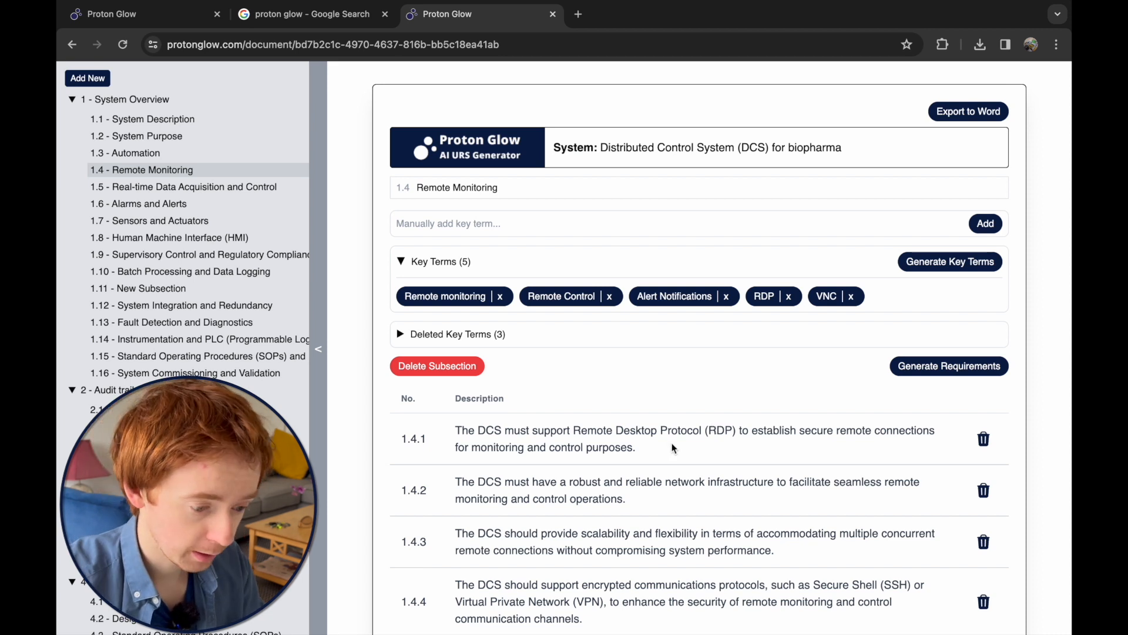
- Open the browser's Developer Tools and turn on device emulation for the URS page
click(1057, 45)
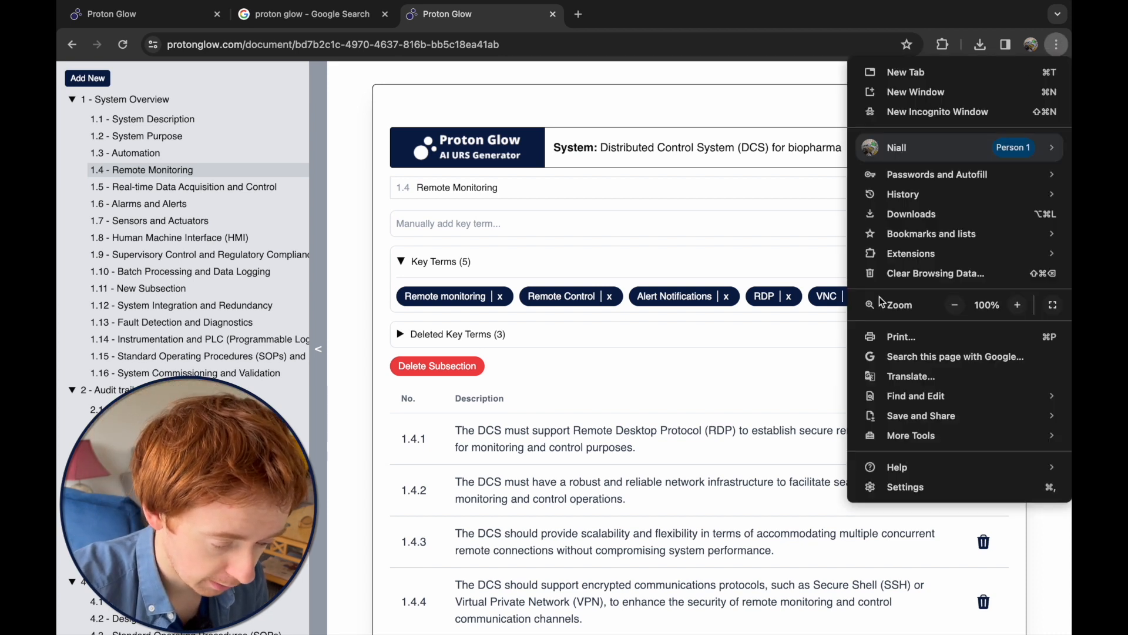
mouse_move(888, 436)
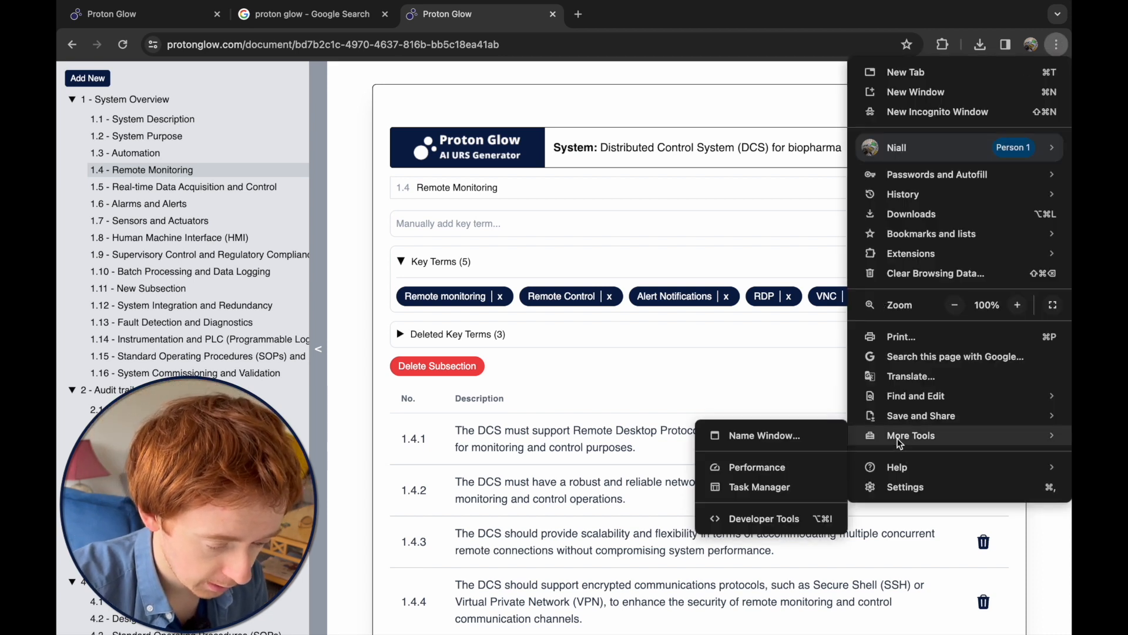
click(774, 519)
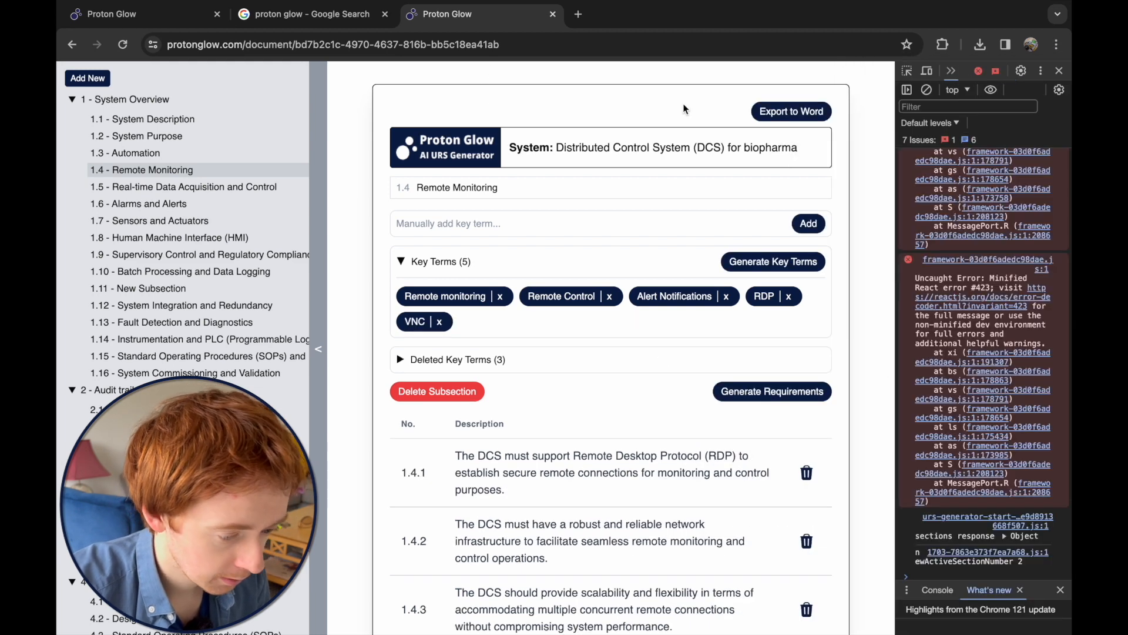
click(929, 70)
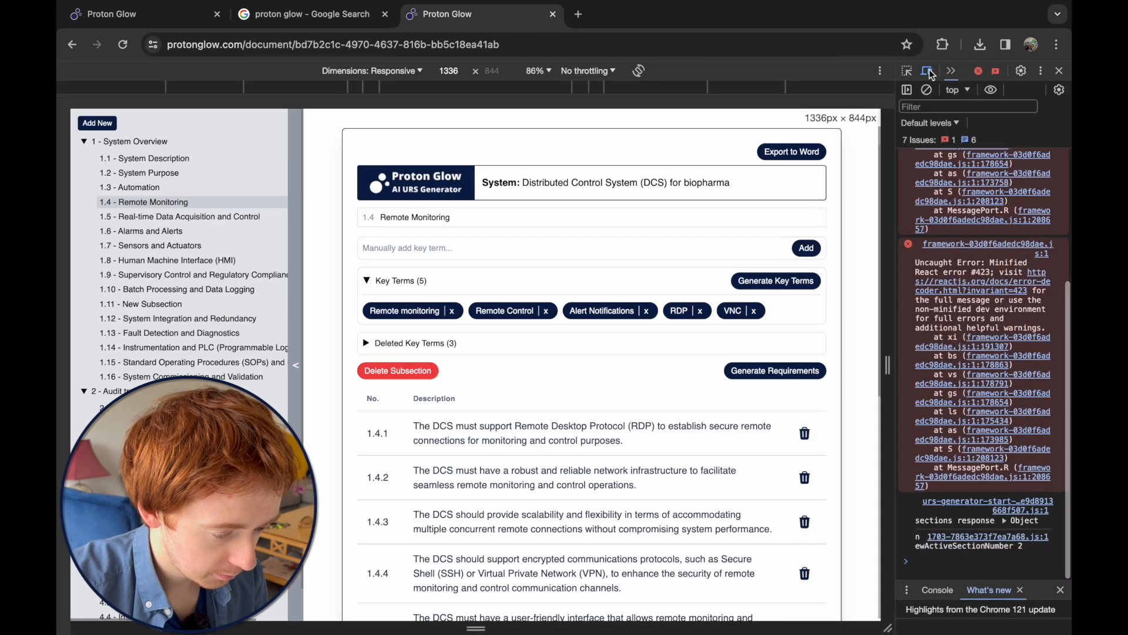
- Emulate an iPhone 14 Pro Max for the URS page and collapse the section sidebar
click(404, 78)
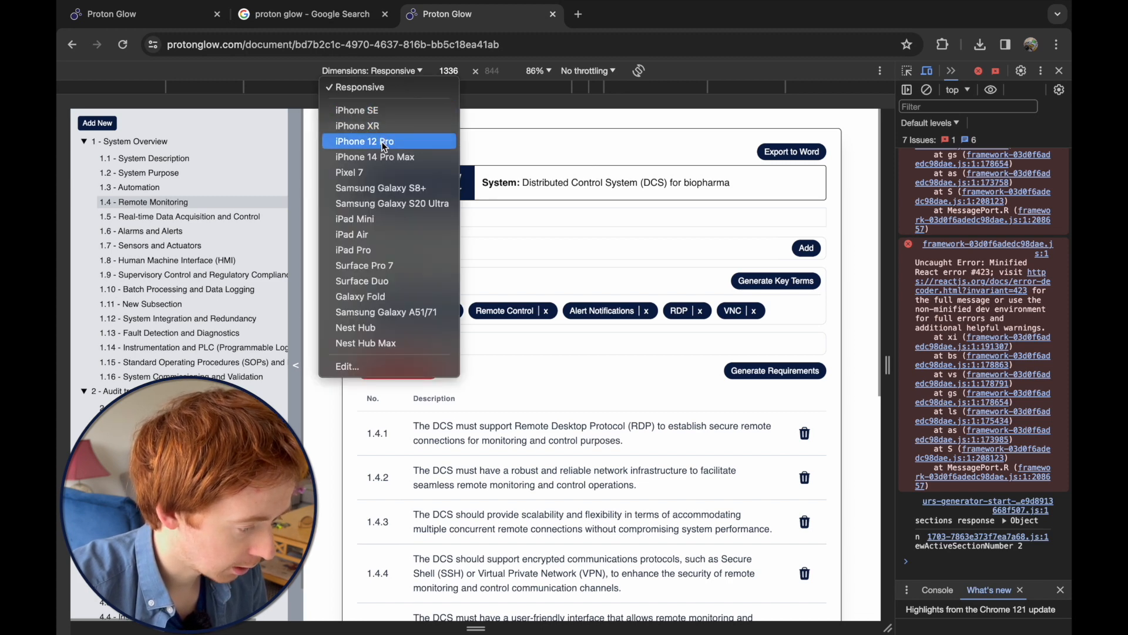
click(390, 155)
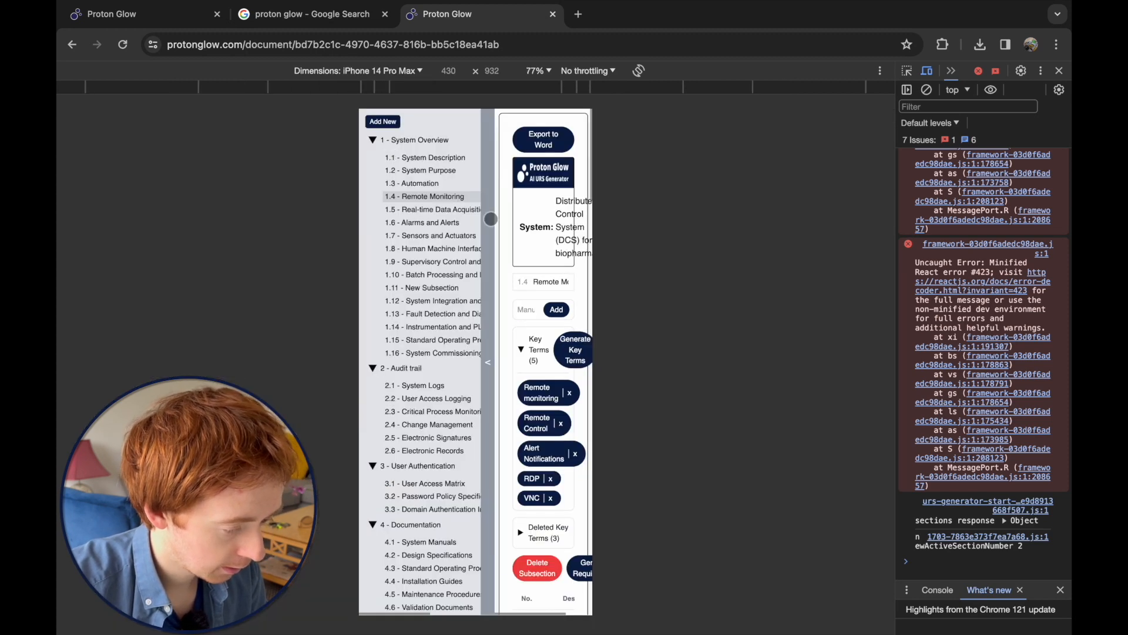
click(491, 218)
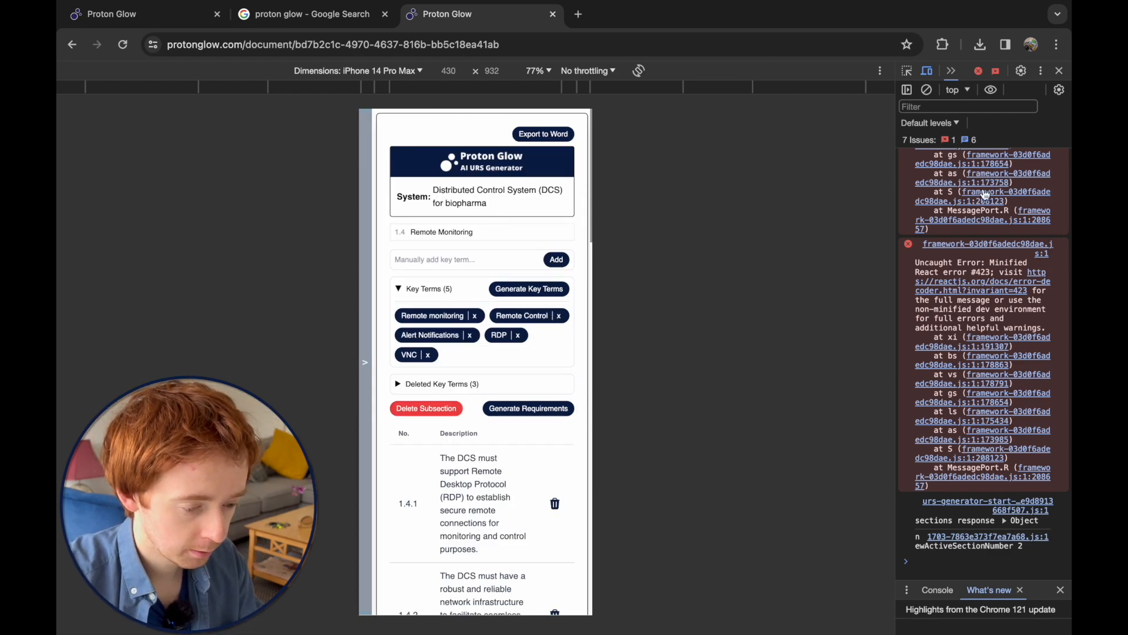
- Check the Remote Monitoring subsection in the phone layout and expand its deleted key terms
scroll(426, 333, down, 5)
scroll(427, 333, up, 4)
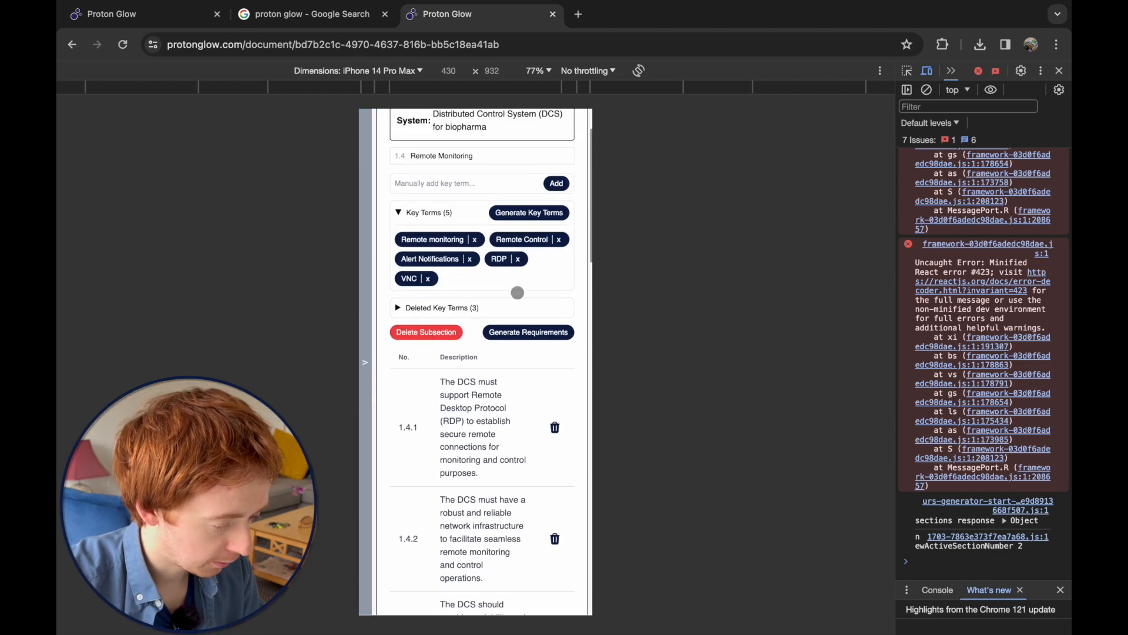
click(433, 306)
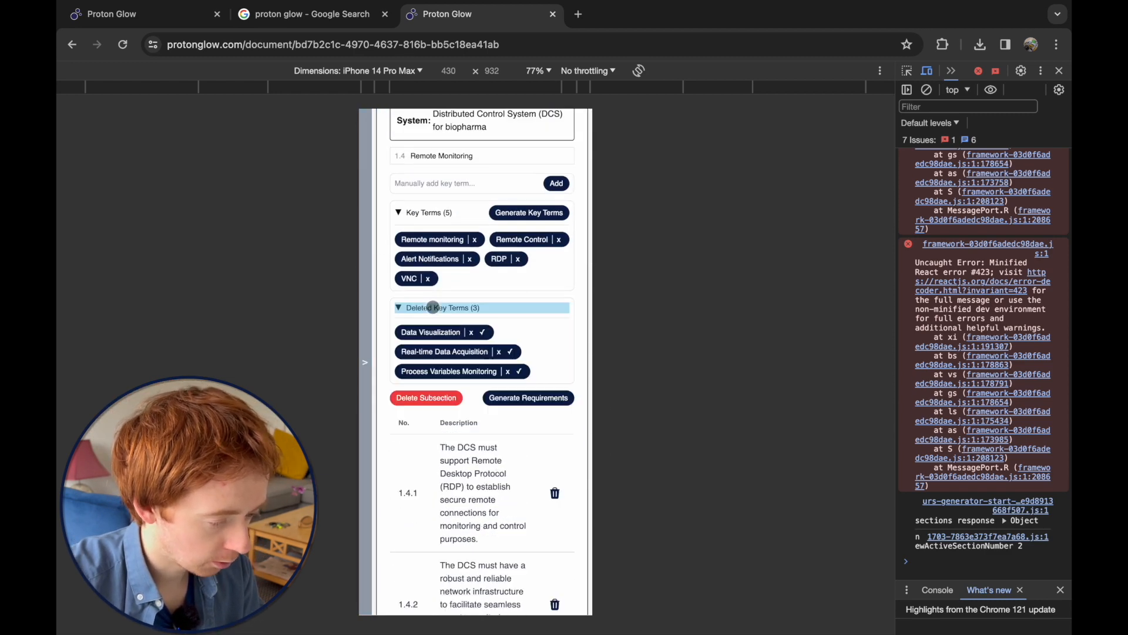
- Show the section sidebar in the phone layout and expand System Overview, Audit trail, User Authentication and Documentation
click(365, 246)
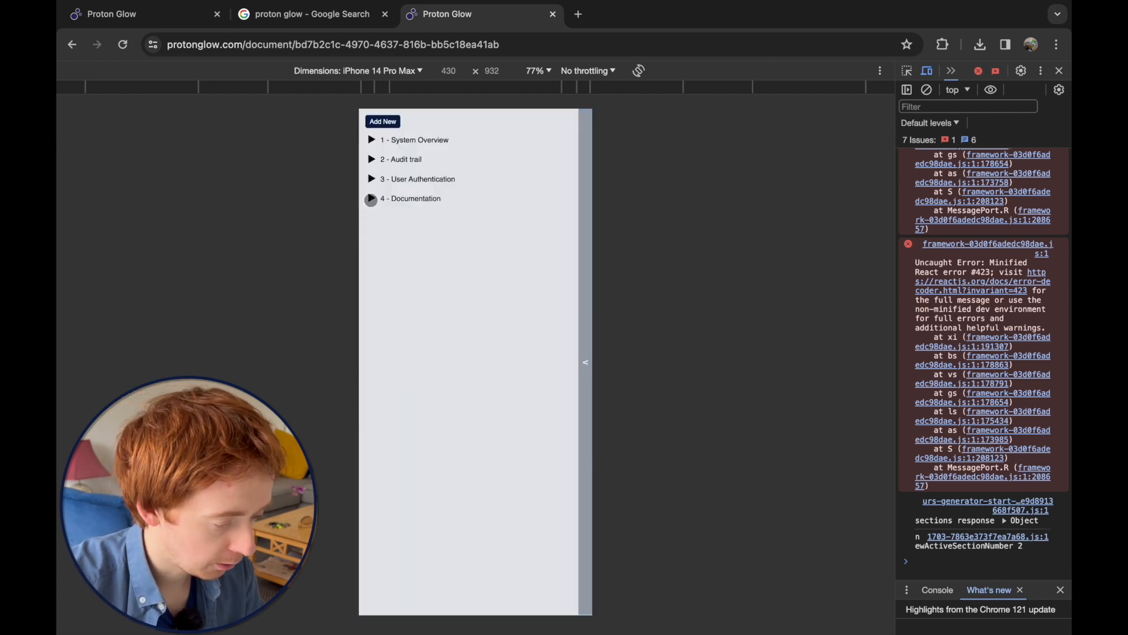
click(371, 198)
click(371, 179)
click(371, 160)
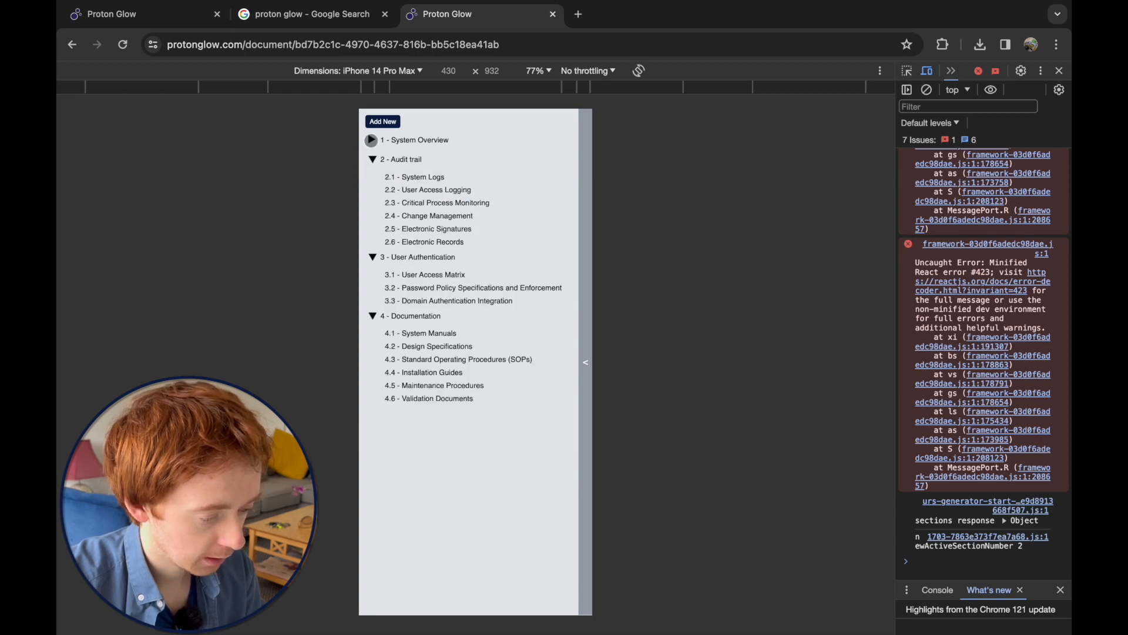
click(371, 139)
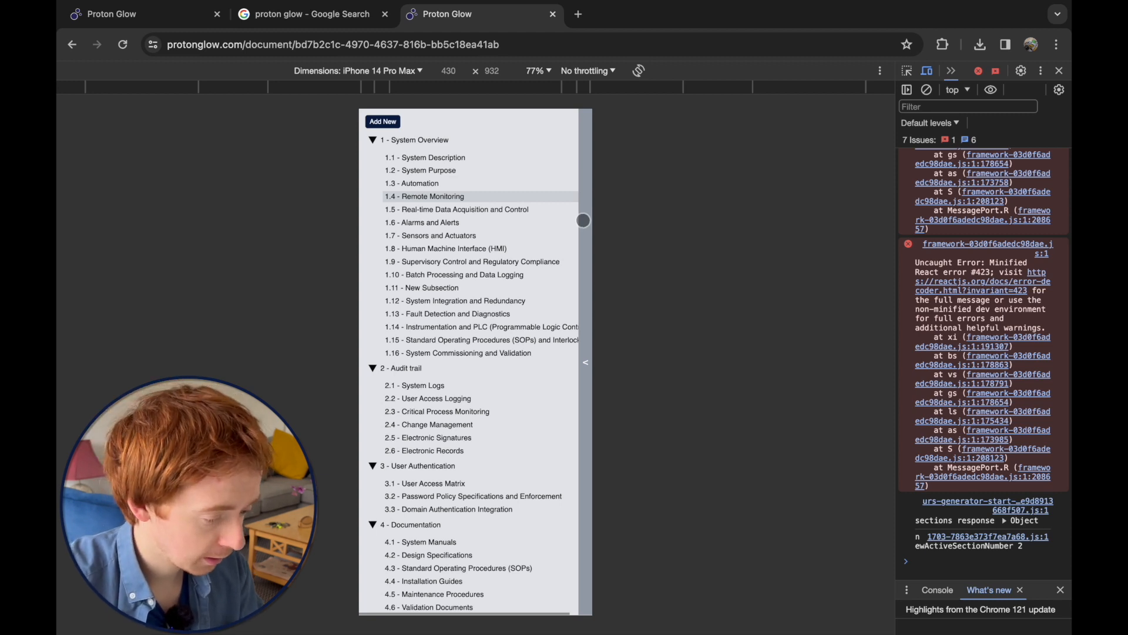
- Collapse the section sidebar and look over the first Remote Monitoring requirements in the phone layout
click(586, 230)
scroll(516, 280, down, 5)
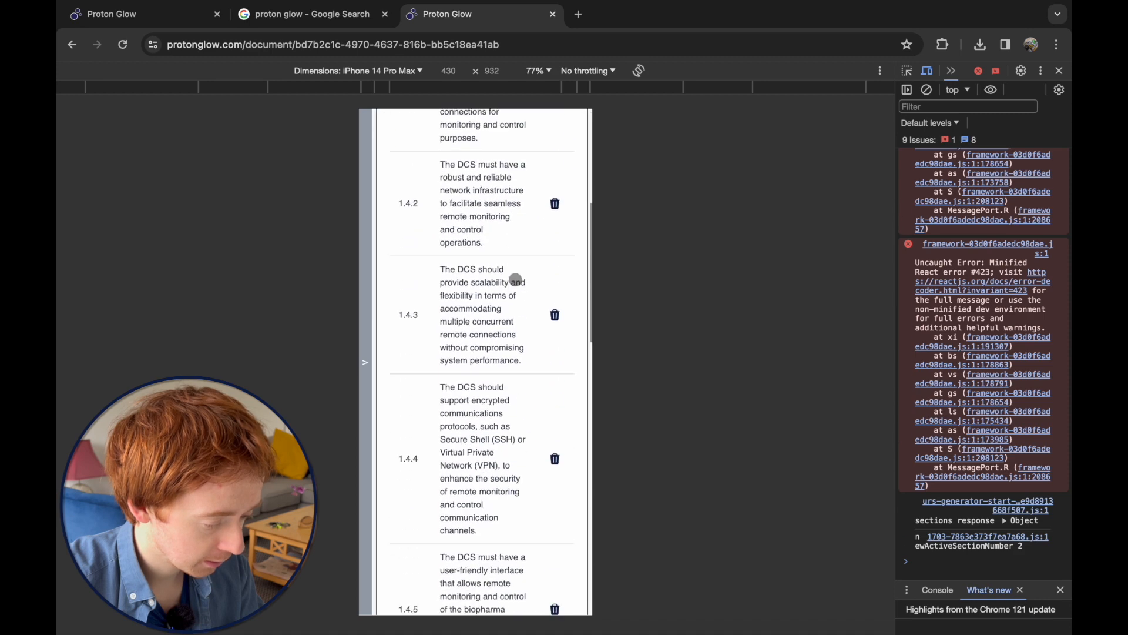
scroll(516, 276, up, 5)
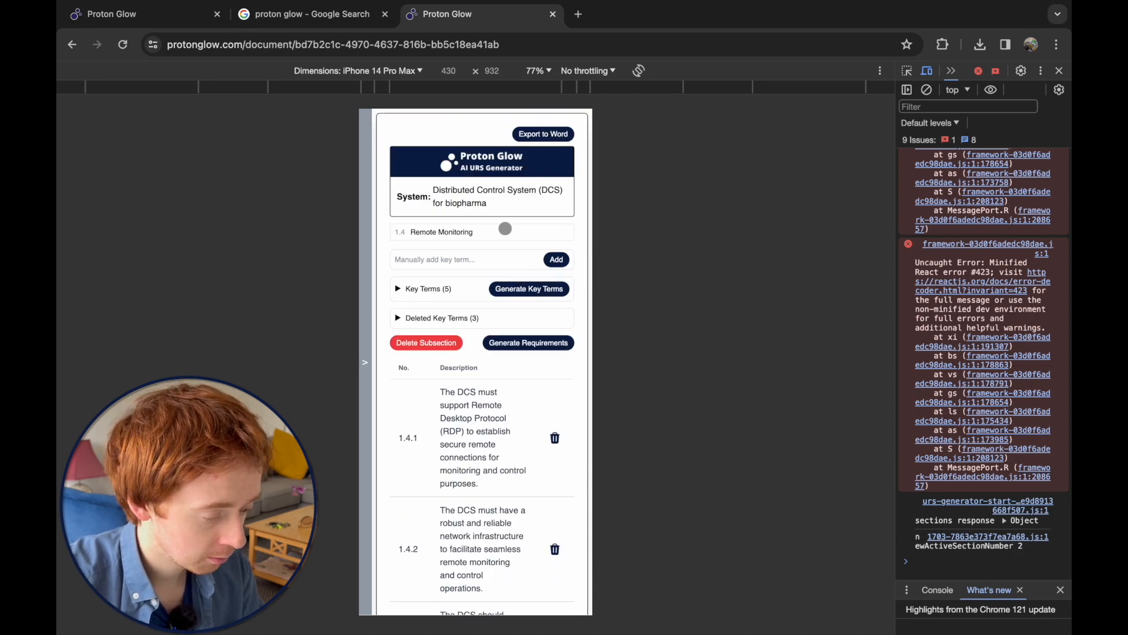
- Reopen the section sidebar and expand the Documentation, User Authentication and Audit trail sections
click(364, 241)
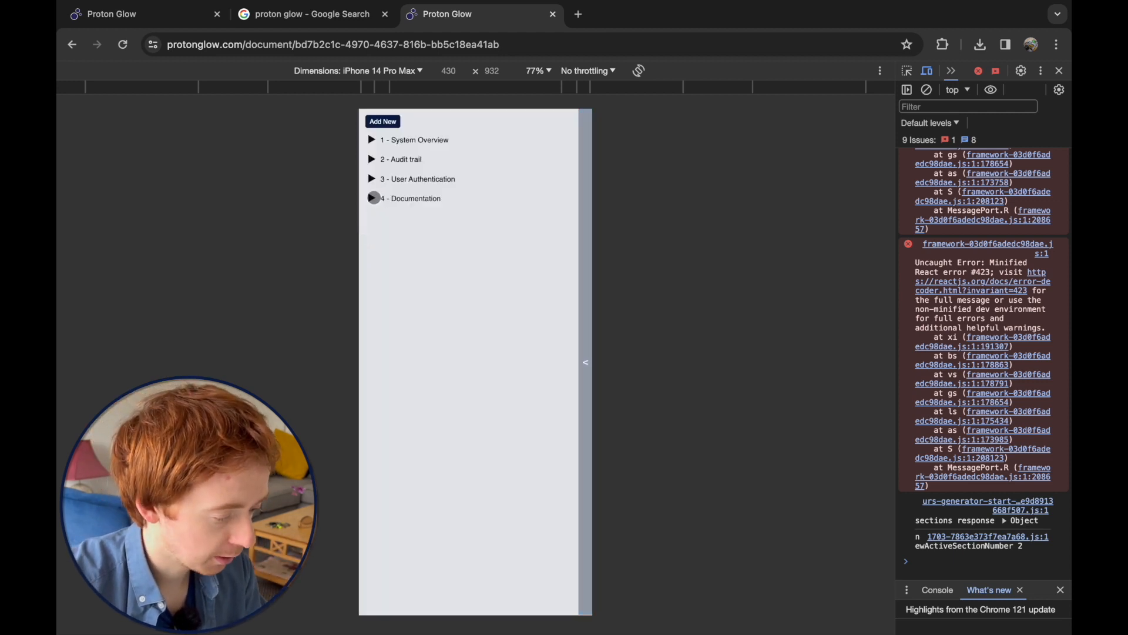
click(372, 198)
click(372, 178)
click(372, 159)
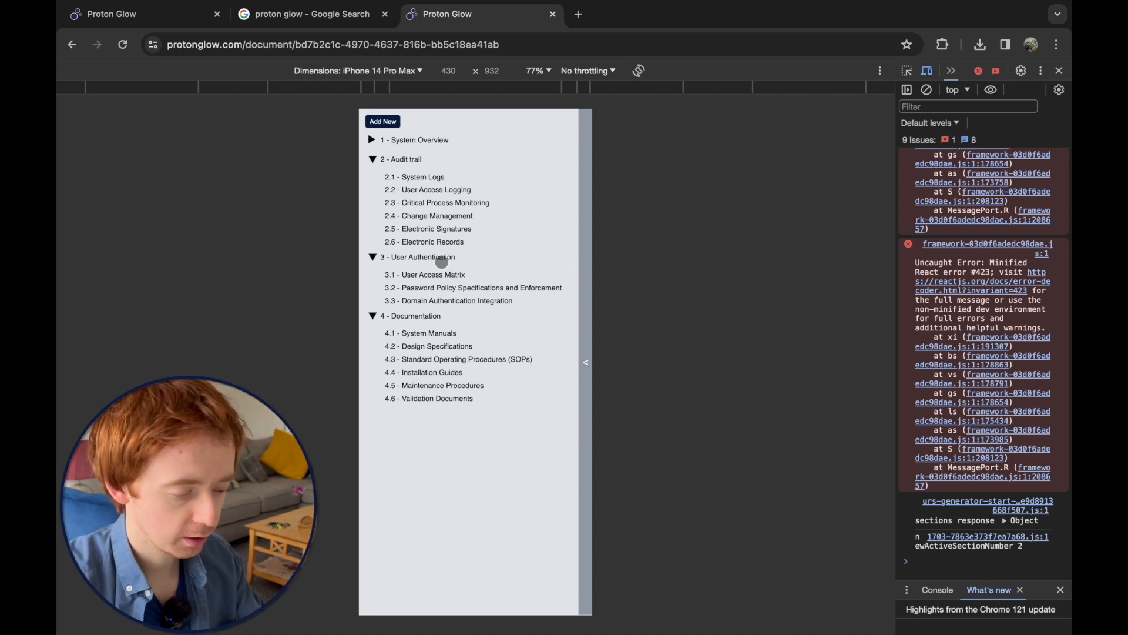
- Hide the section sidebar and review the full Remote Monitoring requirements list at phone size, including the VNC and multi-factor authentication entries
click(585, 262)
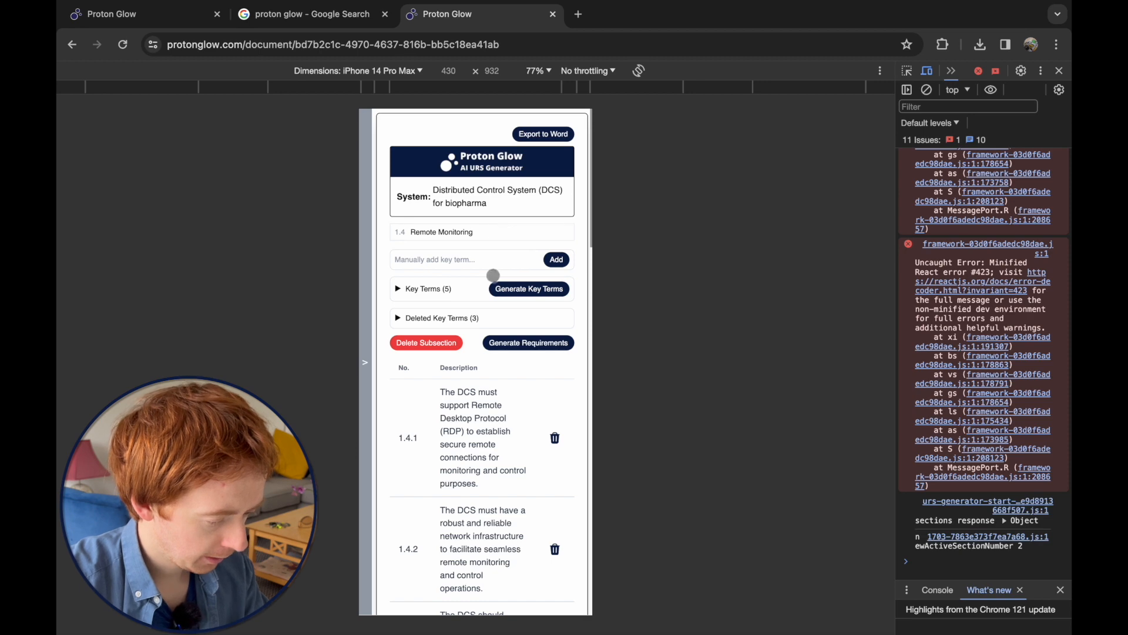
scroll(511, 370, down, 10)
scroll(514, 371, down, 5)
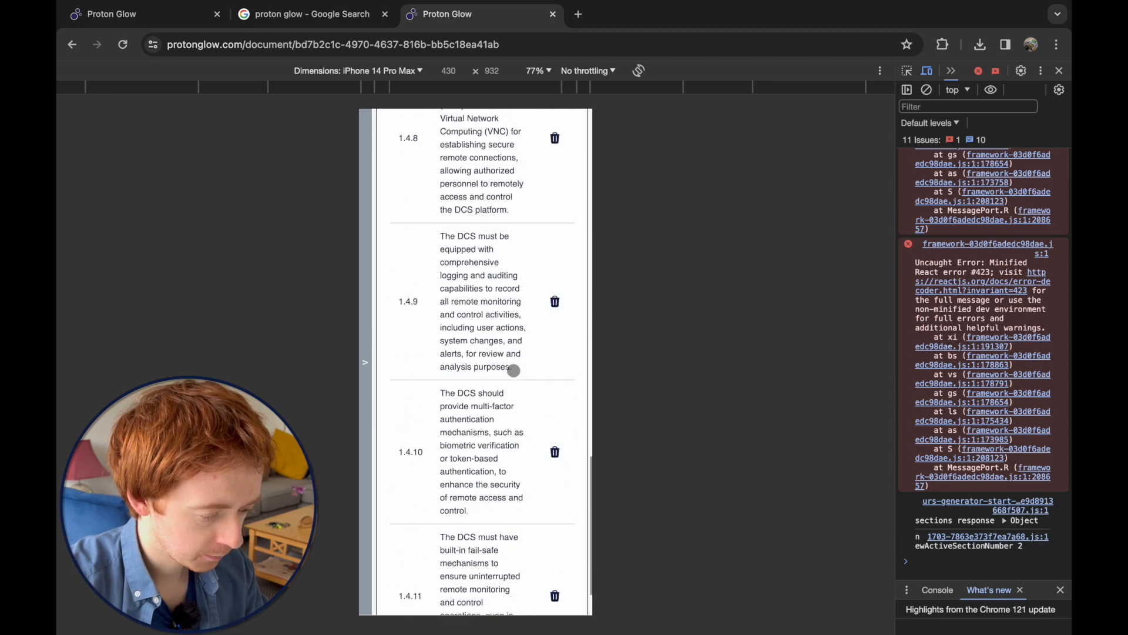
scroll(517, 368, up, 20)
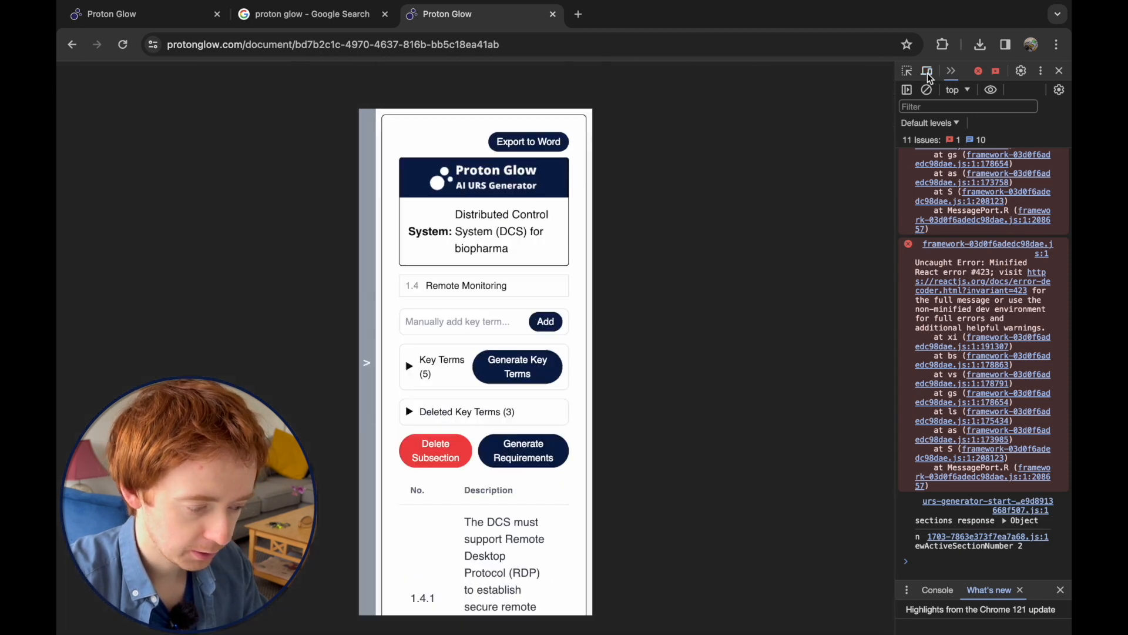
- Return the URS page to desktop view with its section sidebar shown and close the Developer Tools
click(927, 71)
click(61, 117)
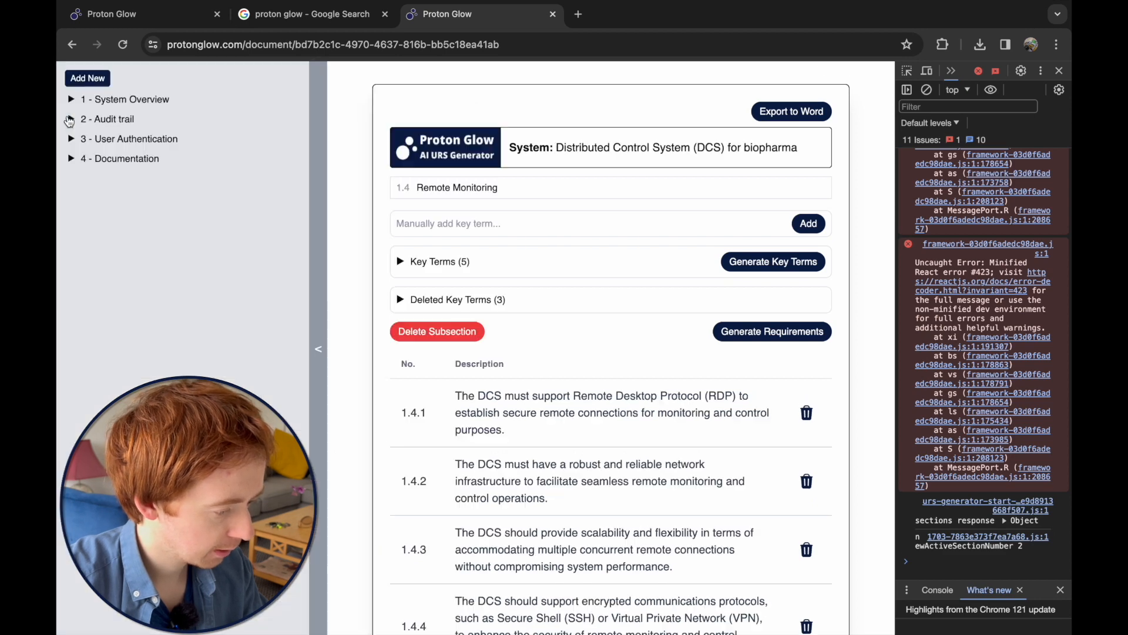
scroll(329, 171, up, 2)
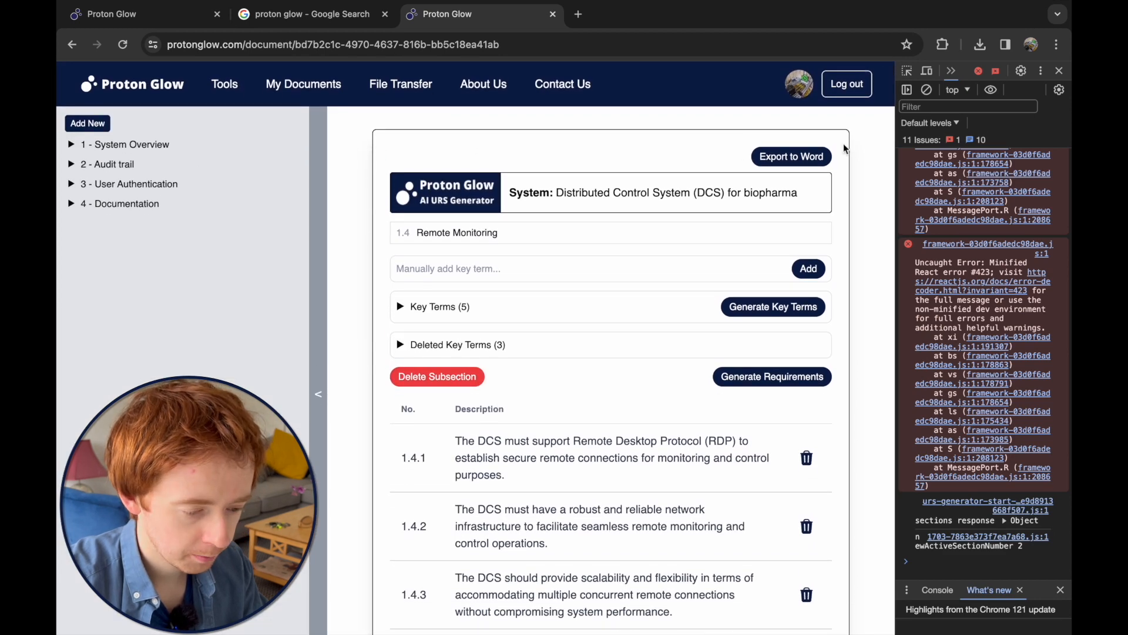
click(1061, 71)
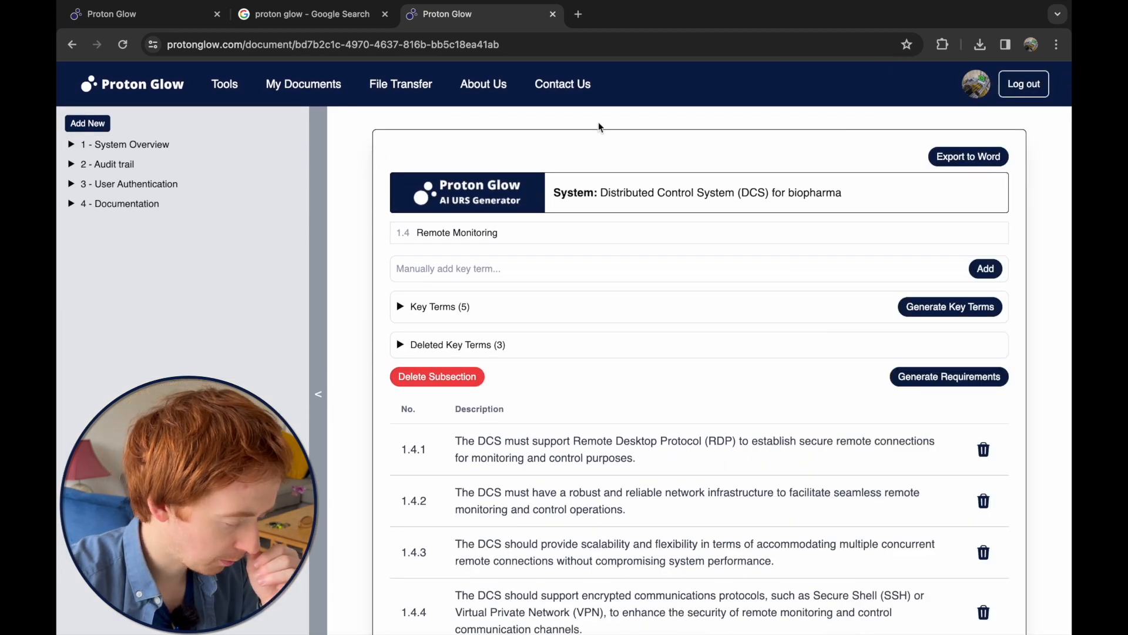
- Go to the File Transfer page and generate a QR code for uploading files from another device
click(397, 87)
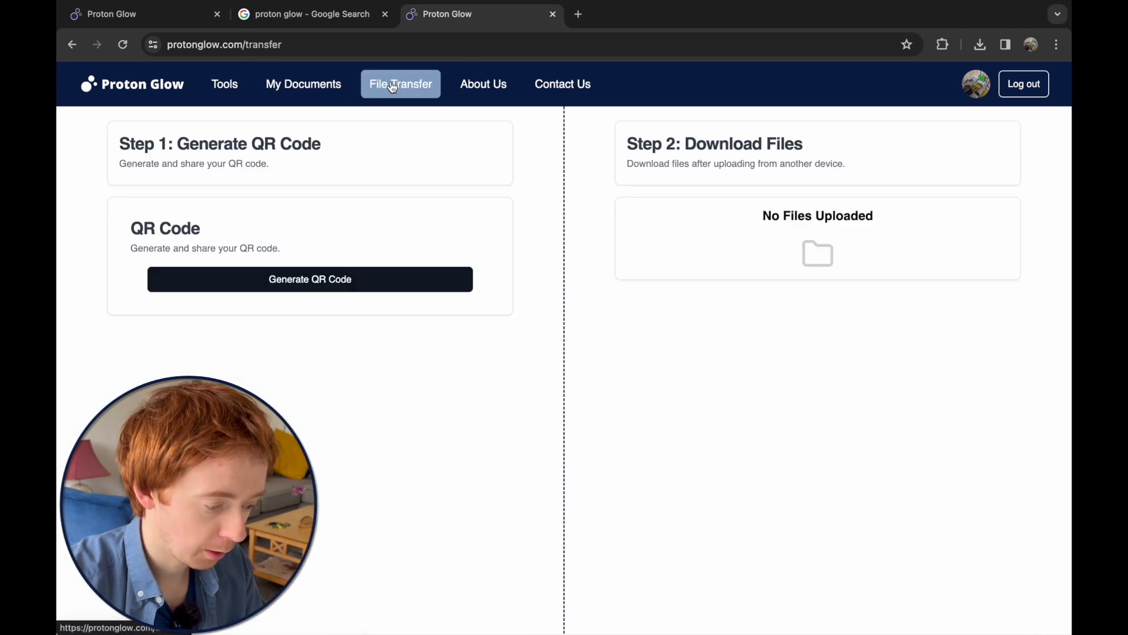
click(307, 278)
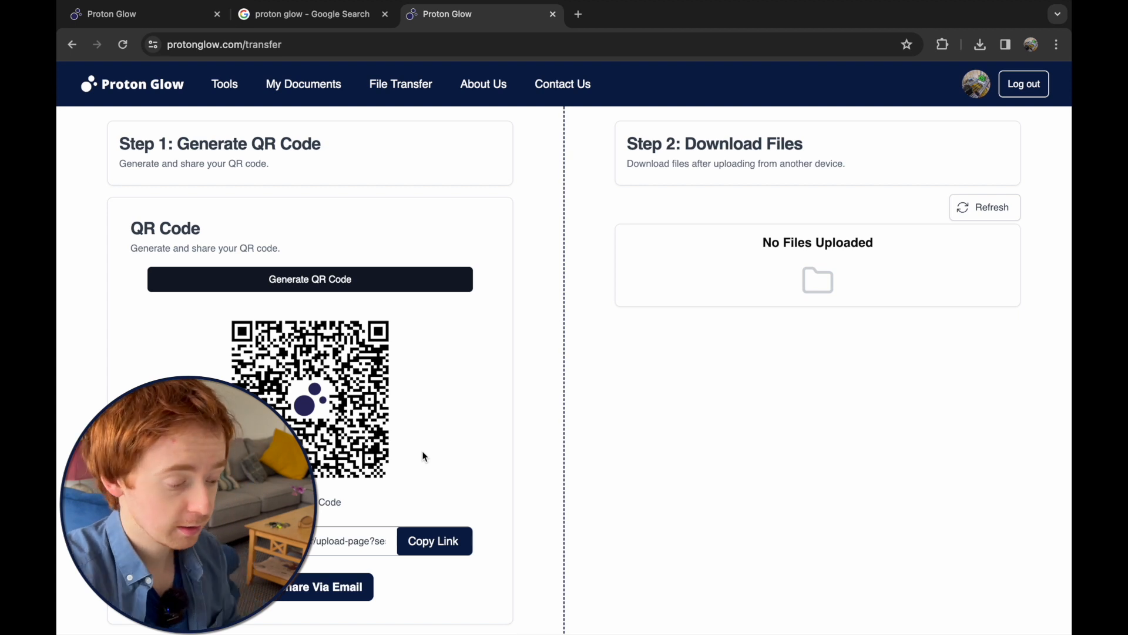